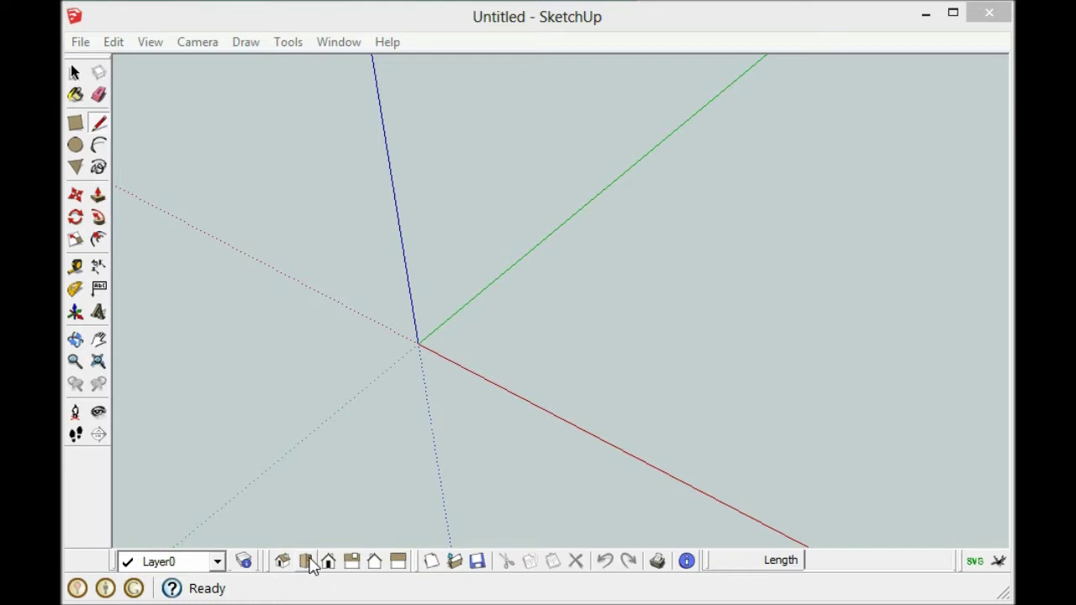
Switch to the Top view and start the Polygon tool set to 6 sides.
click(310, 564)
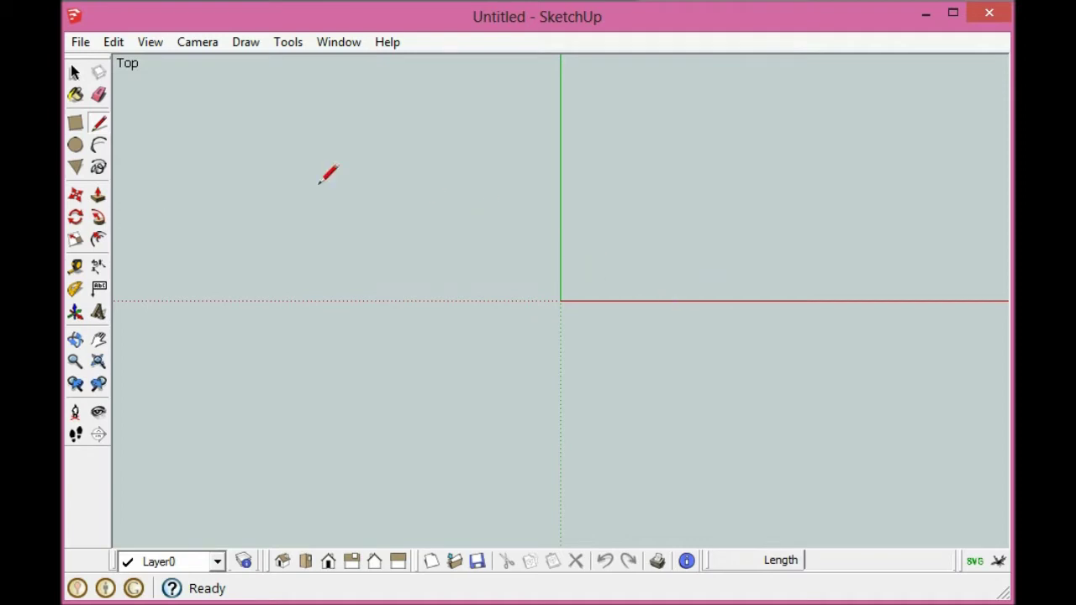
click(75, 168)
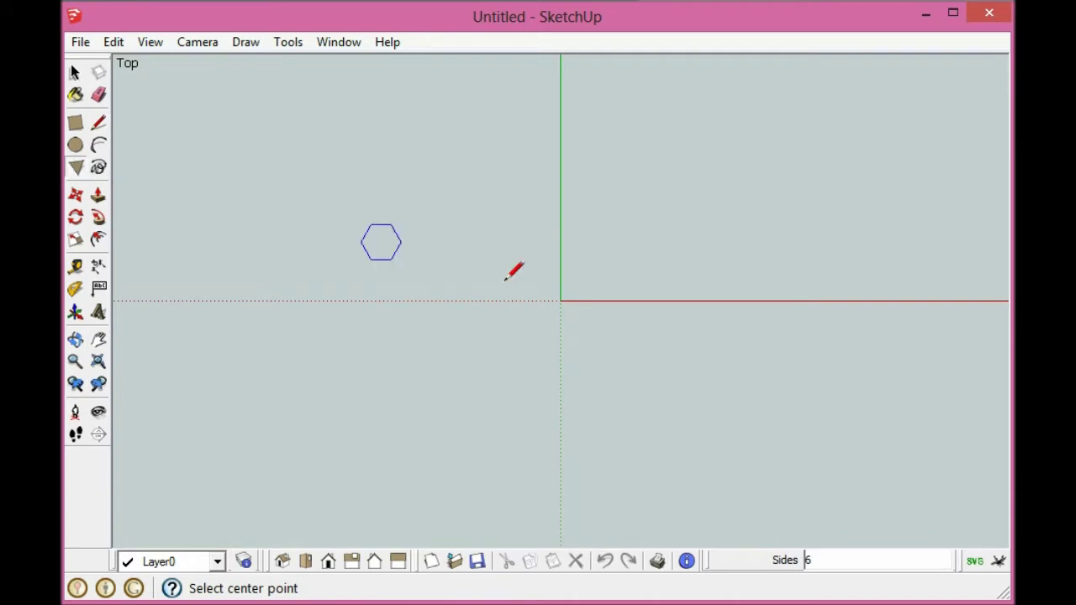
Draw a filled hexagon of about 12 13/16" radius centred just above the origin.
click(598, 242)
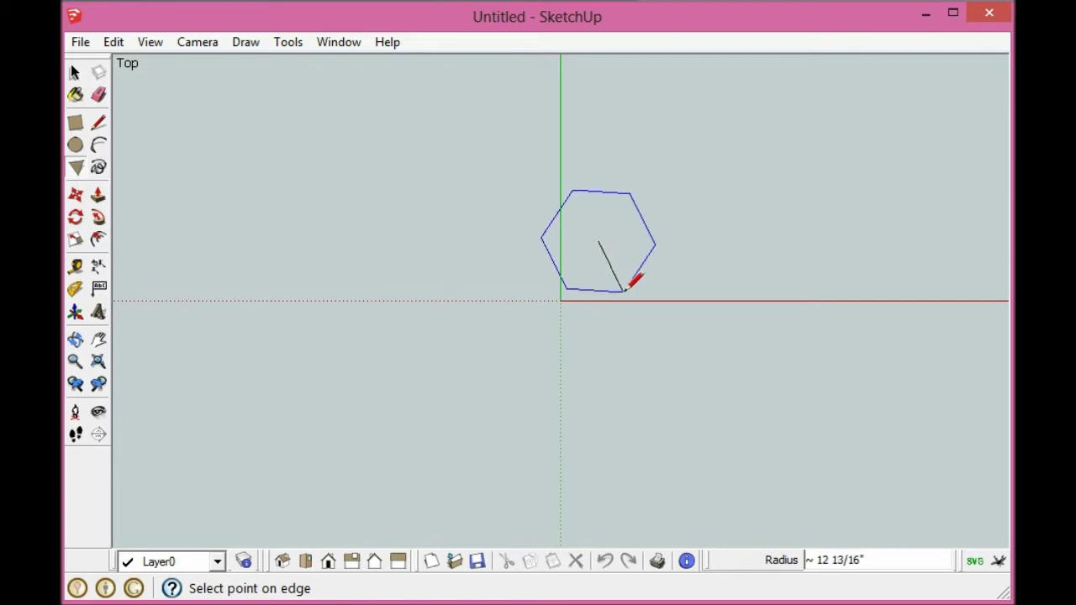
click(623, 291)
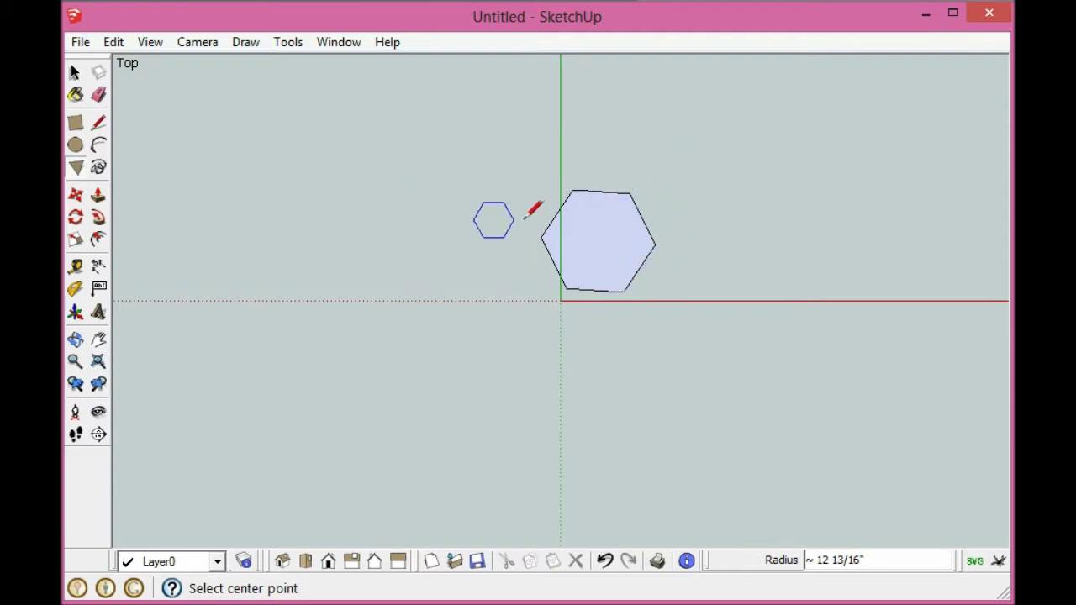
right_click(629, 192)
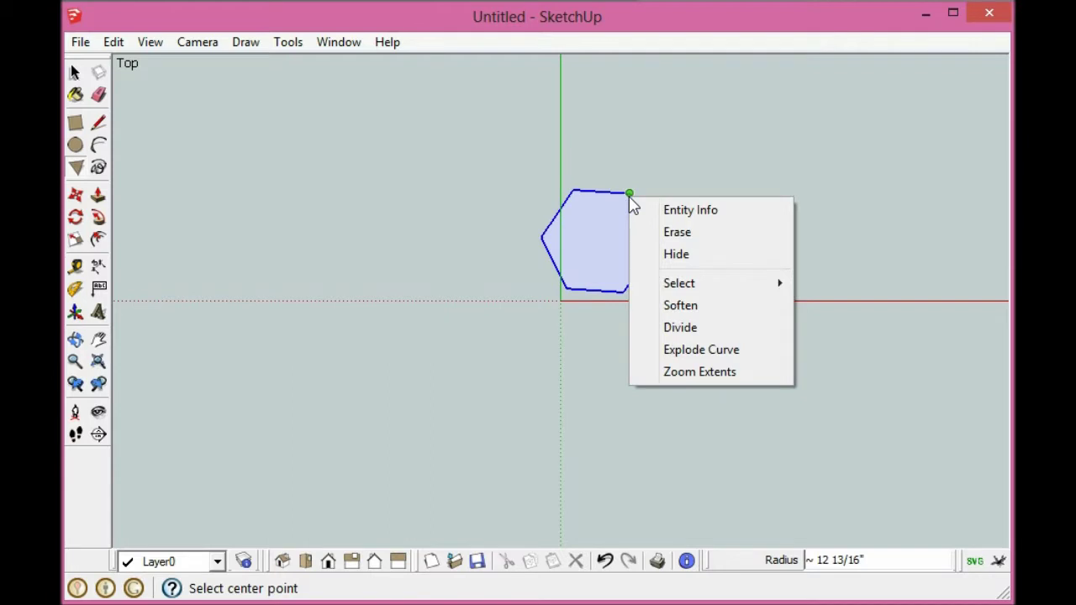
Set the first polygon to 5 segments in Entity Info, turning it into a pentagon.
click(681, 210)
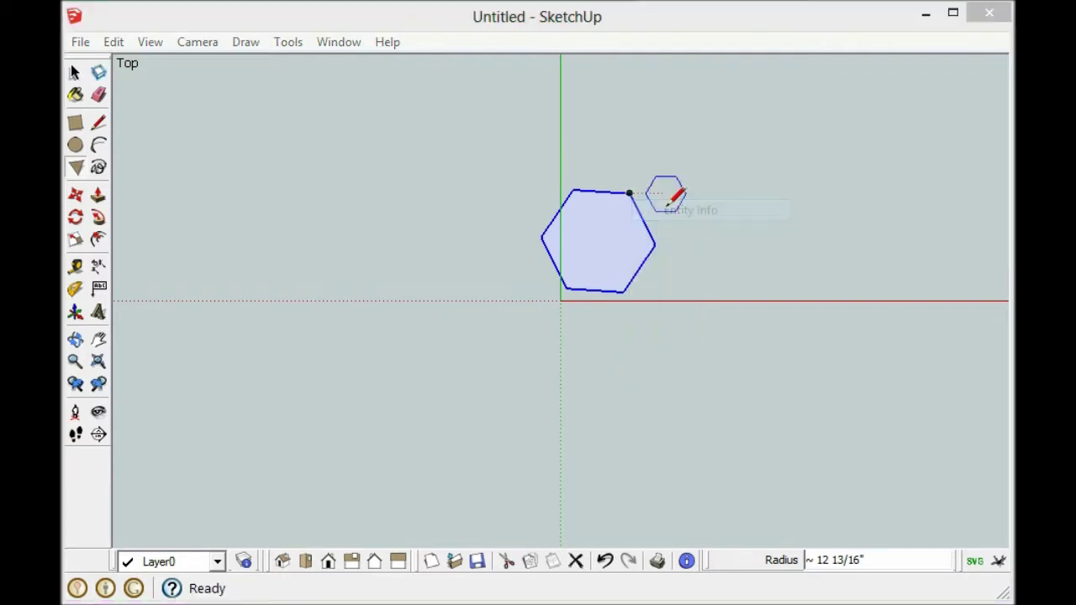
click(728, 75)
click(767, 76)
click(819, 118)
drag(819, 119, 757, 135)
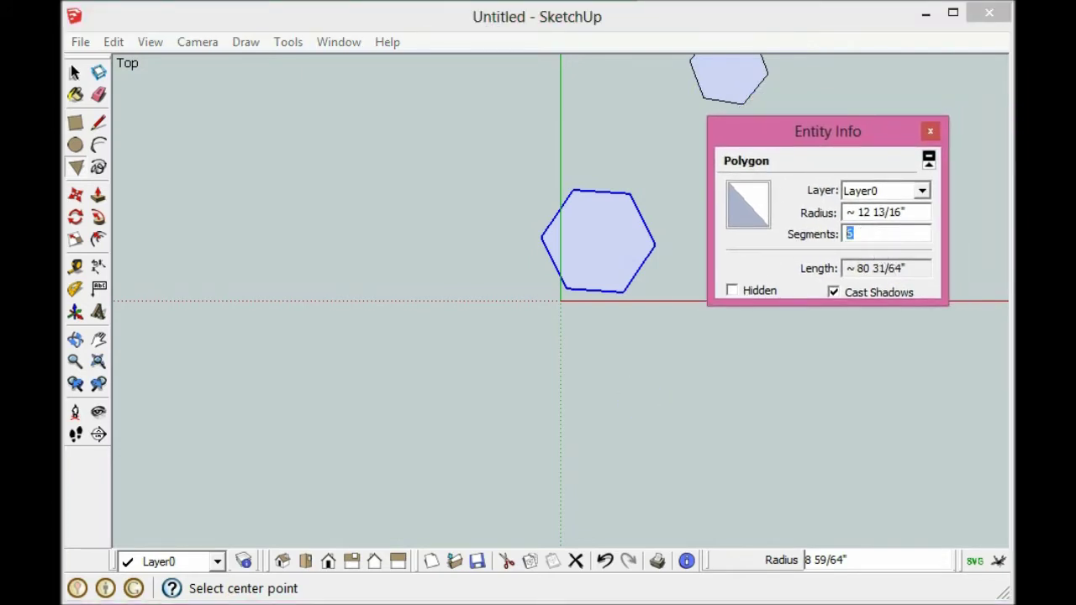
key(Return)
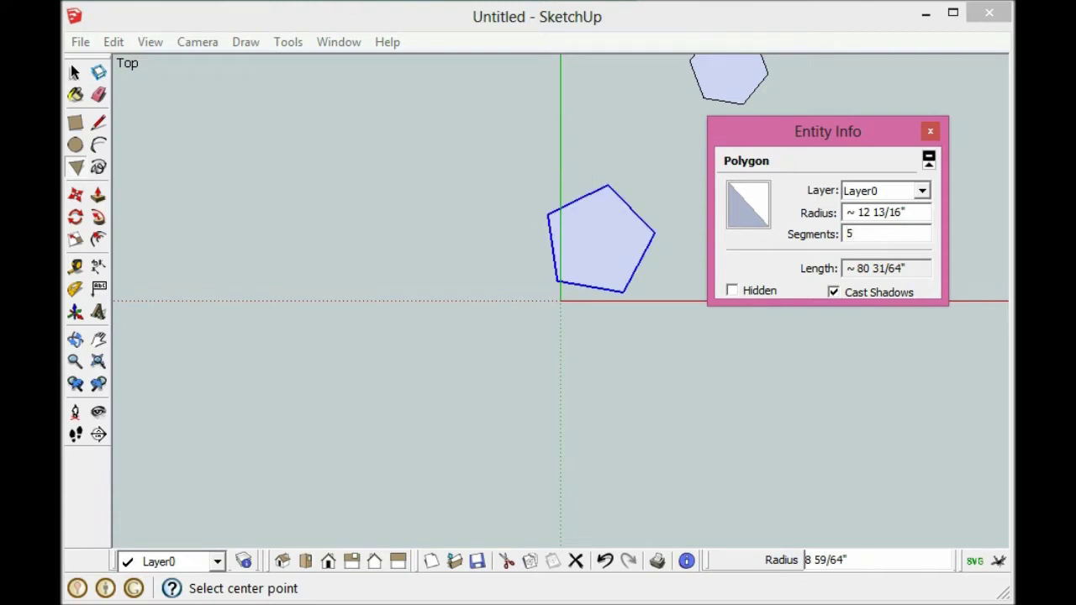
click(931, 135)
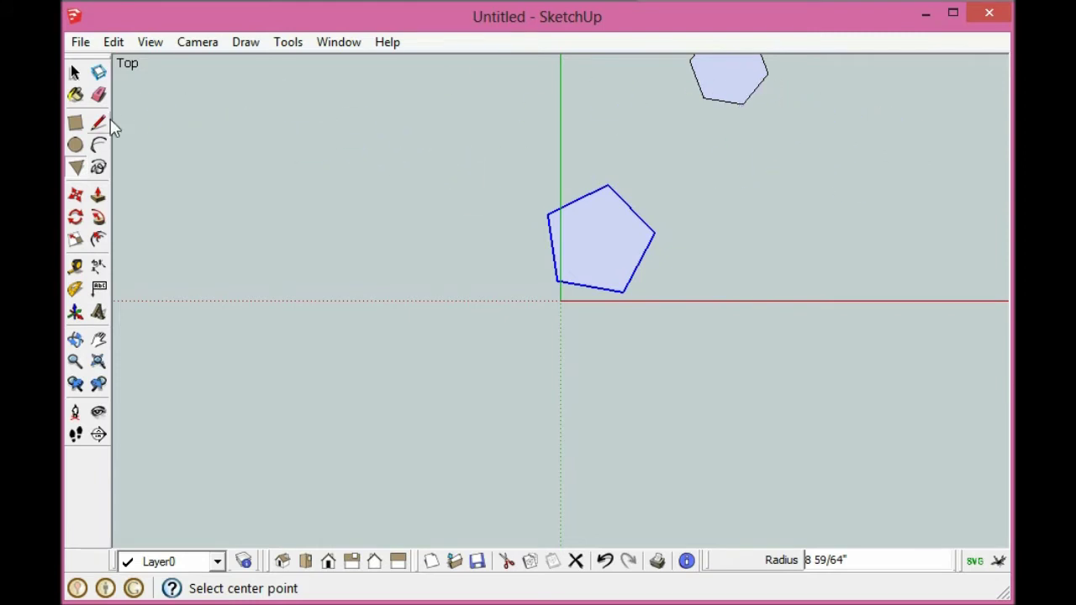
Erase the stray hexagon and draw a horizontal reference line below the pentagon.
click(99, 95)
click(726, 80)
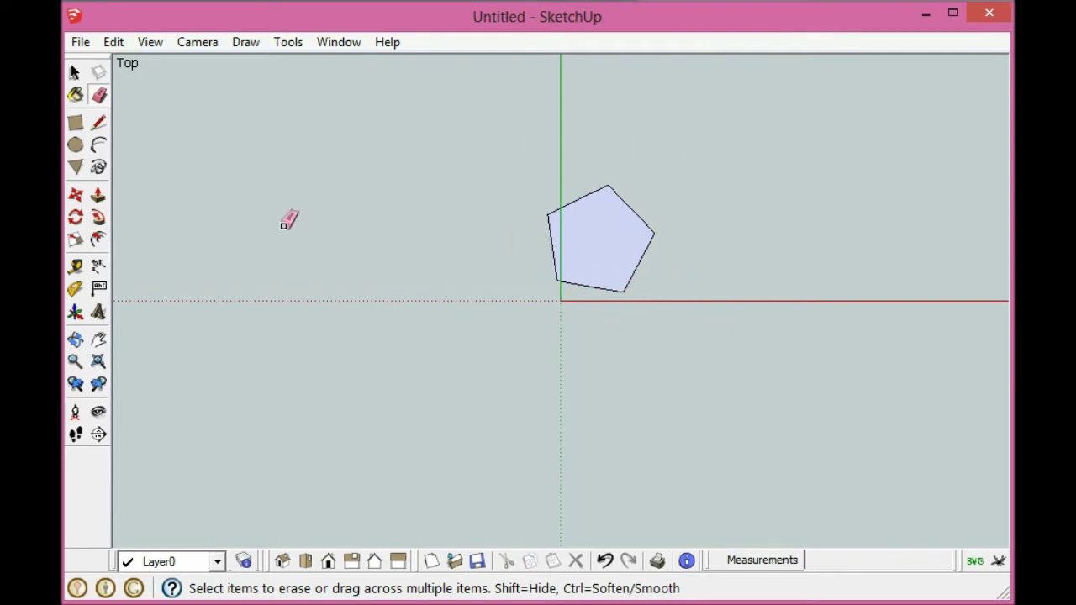
click(99, 122)
click(484, 330)
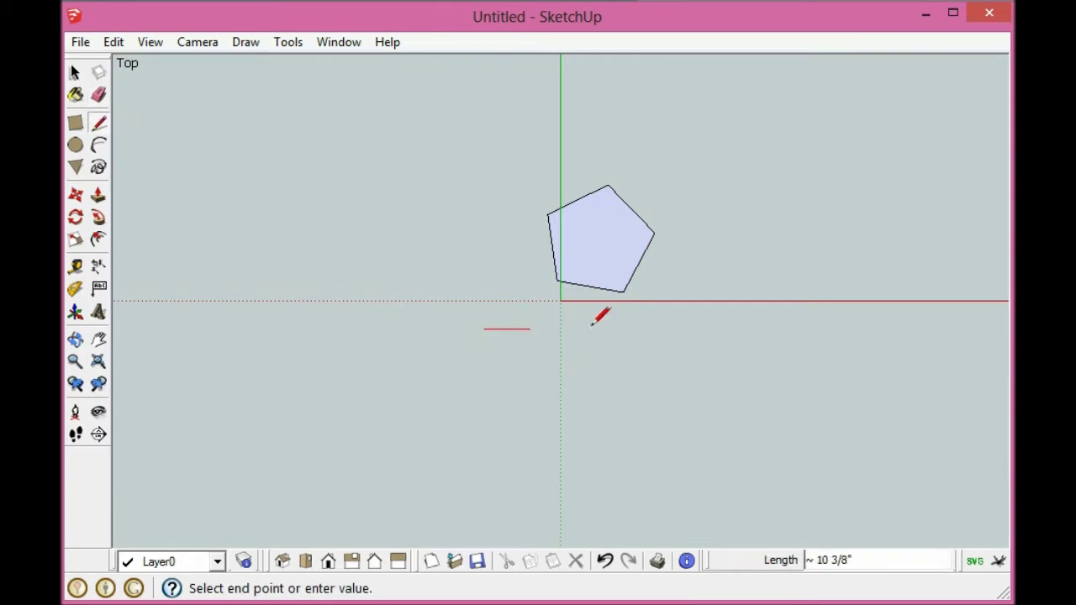
click(755, 329)
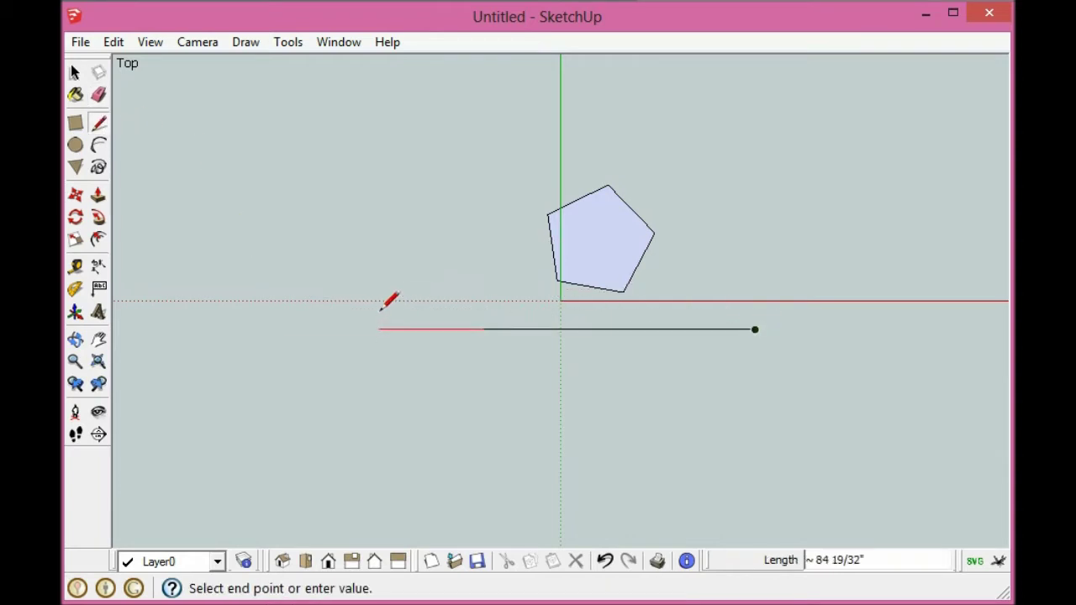
key(Escape)
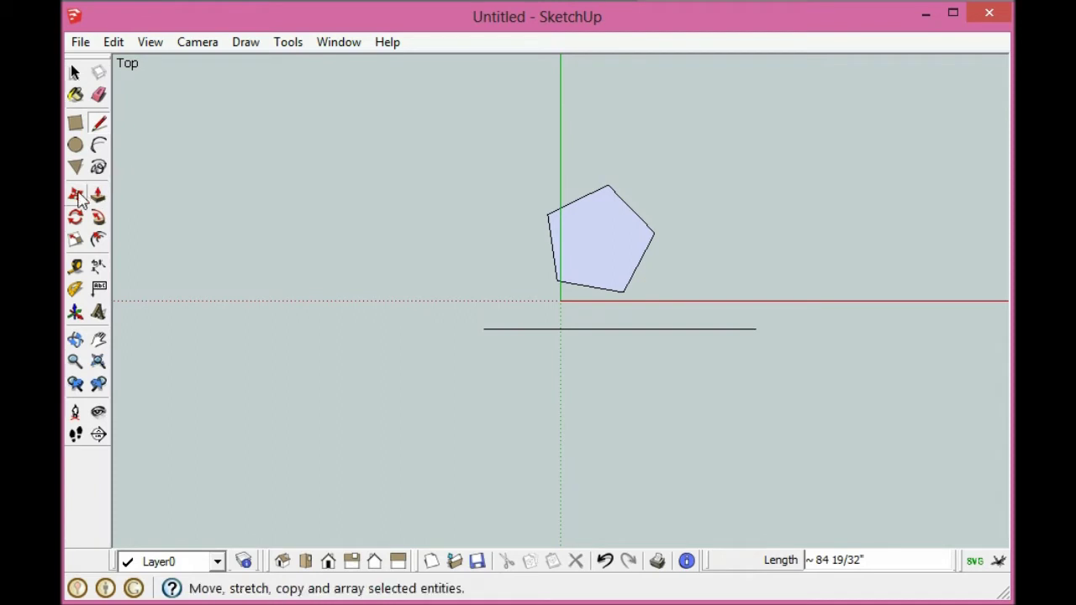
Move the pentagon's lower vertex onto the line and rotate it so its base lies level.
click(74, 73)
click(609, 282)
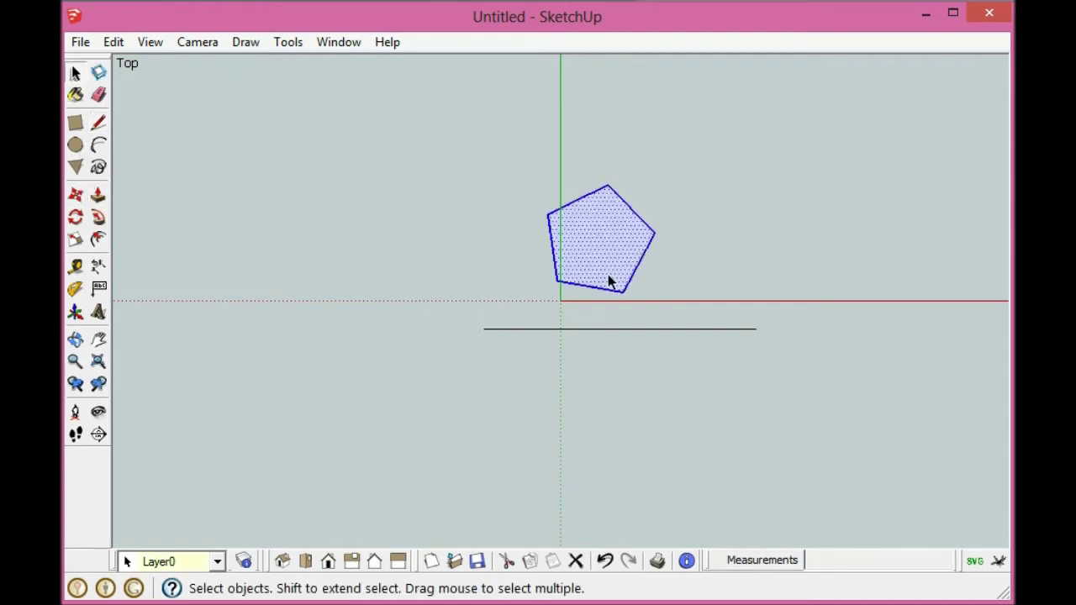
click(75, 194)
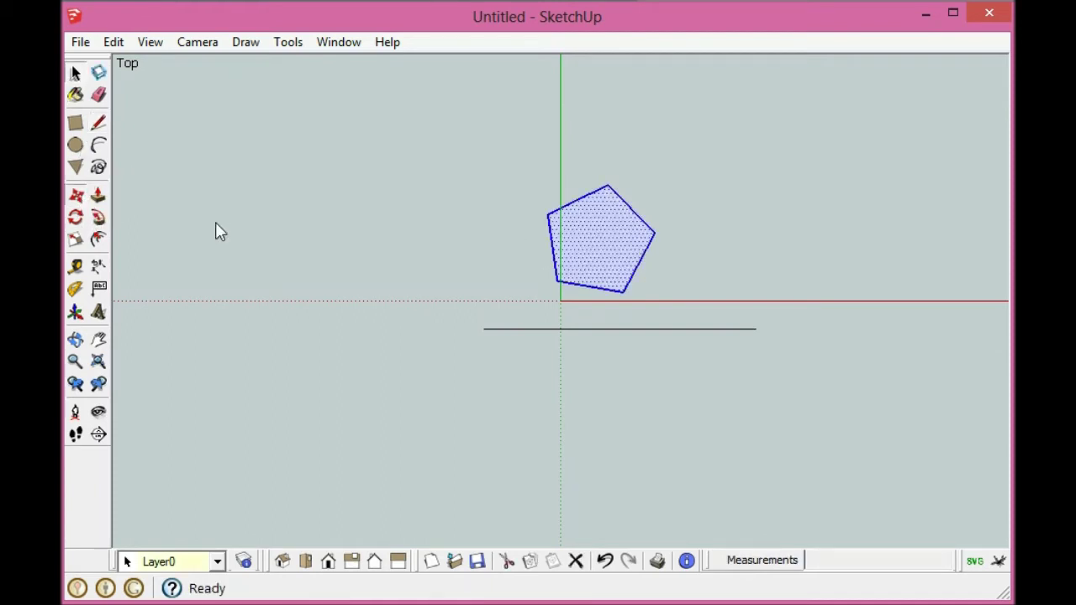
click(620, 294)
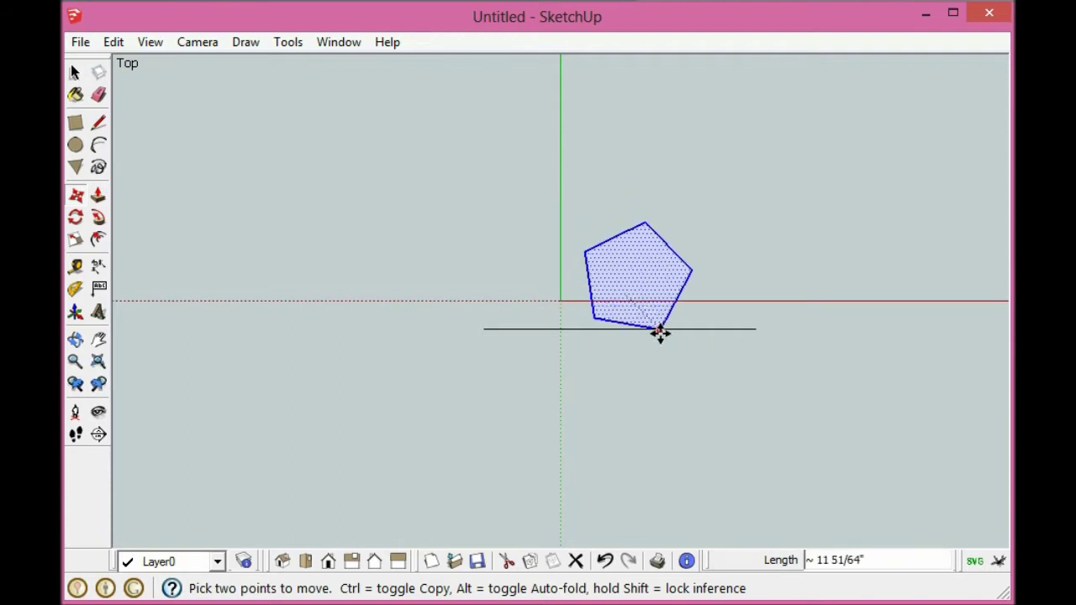
click(664, 334)
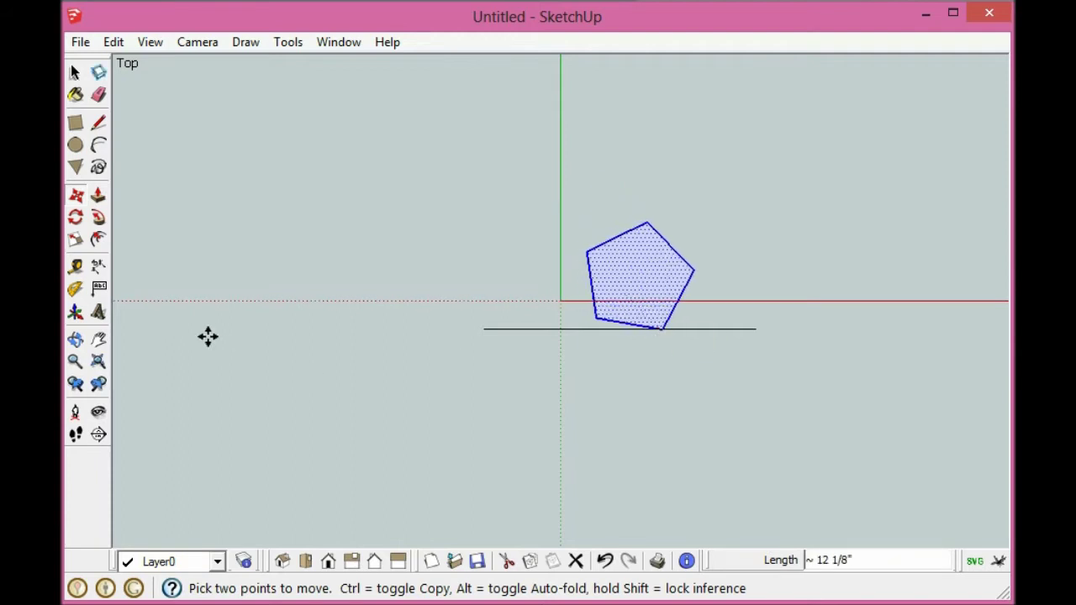
click(76, 217)
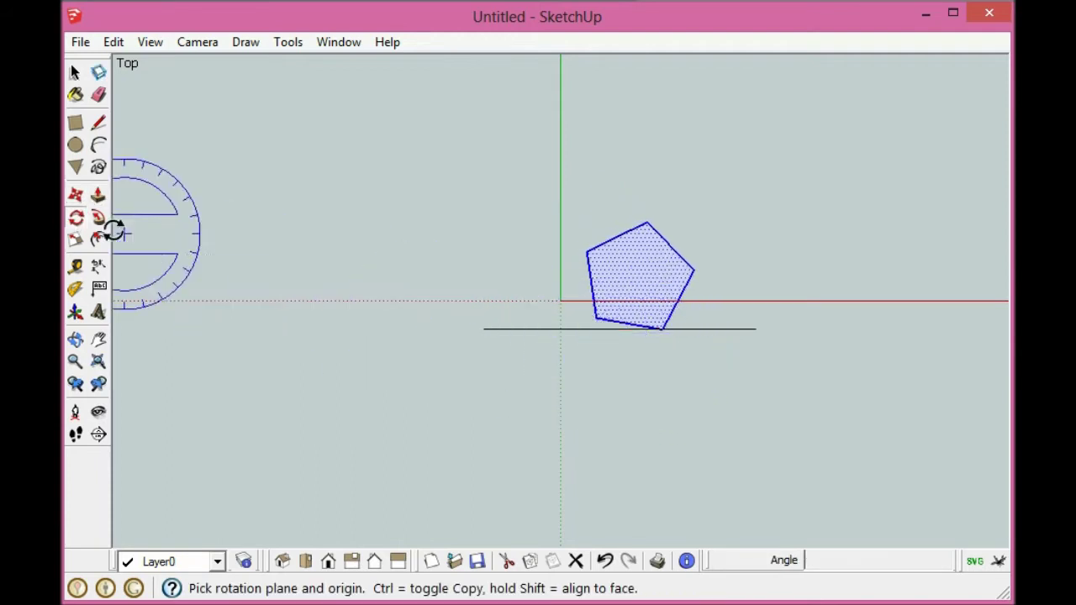
click(662, 333)
click(594, 328)
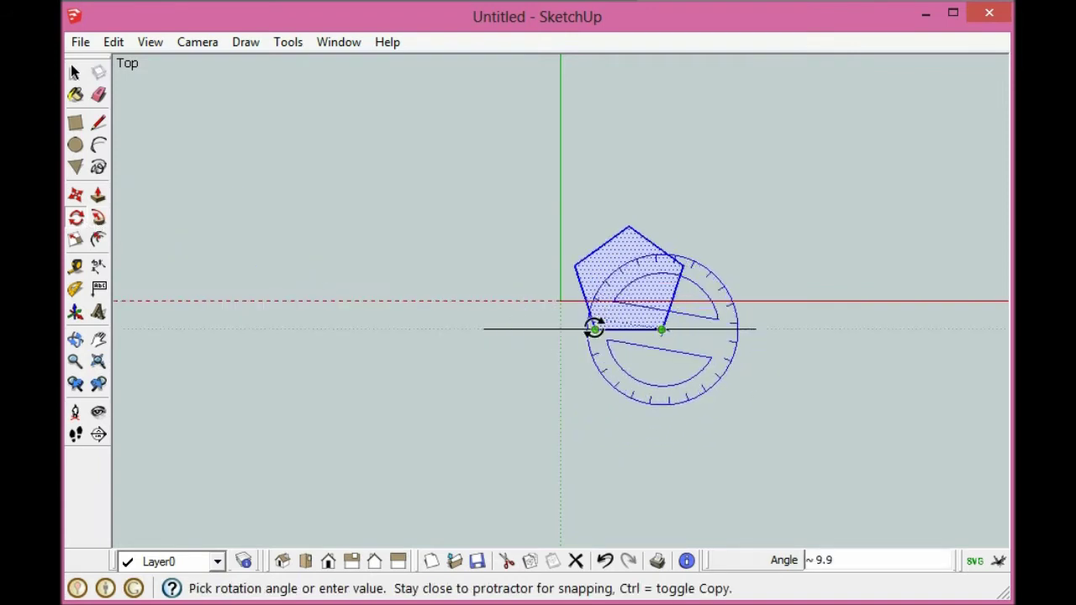
key(Escape)
Erase the reference line and move the pentagon up to sit just above the red axis.
click(98, 95)
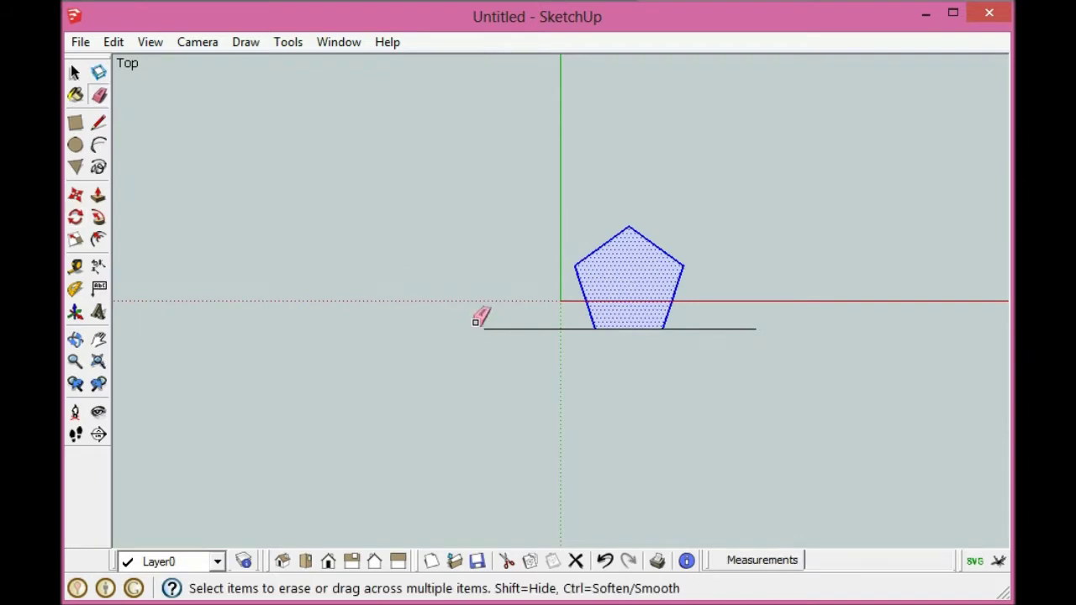
drag(475, 321, 575, 348)
click(723, 327)
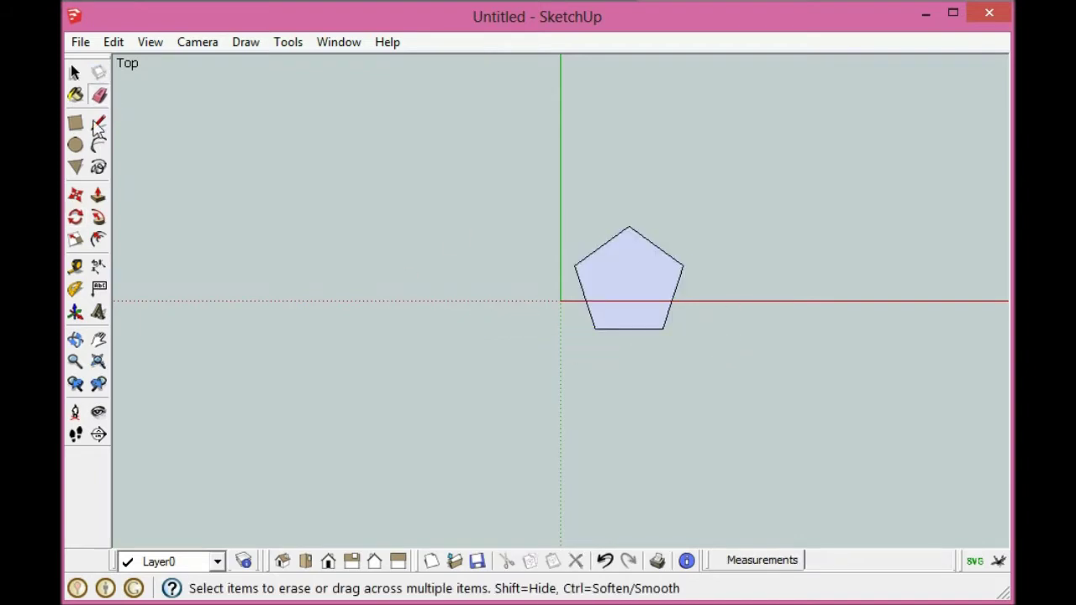
click(76, 194)
click(636, 267)
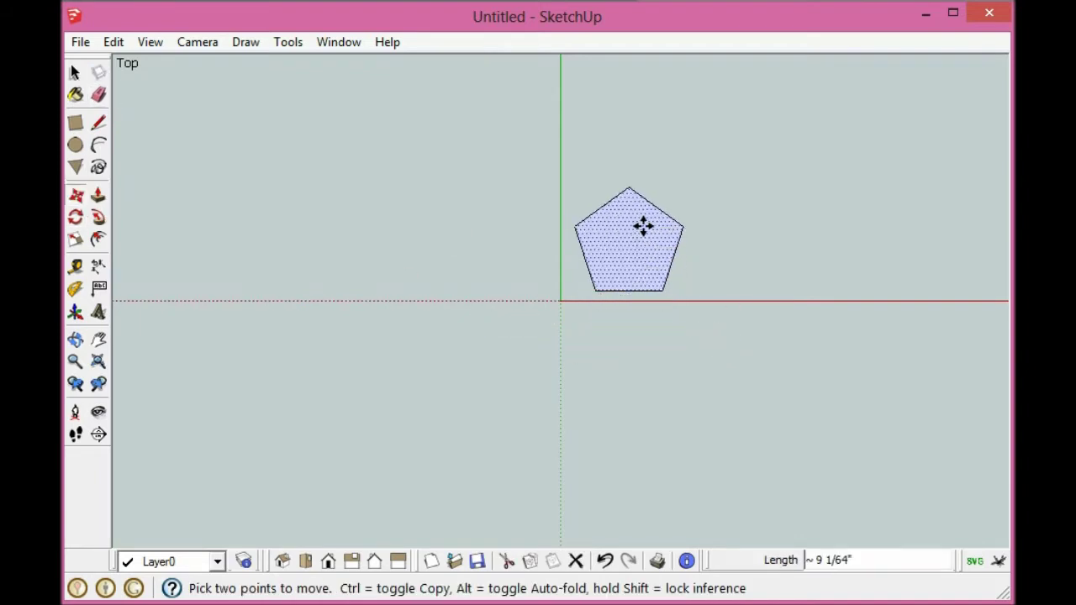
click(638, 223)
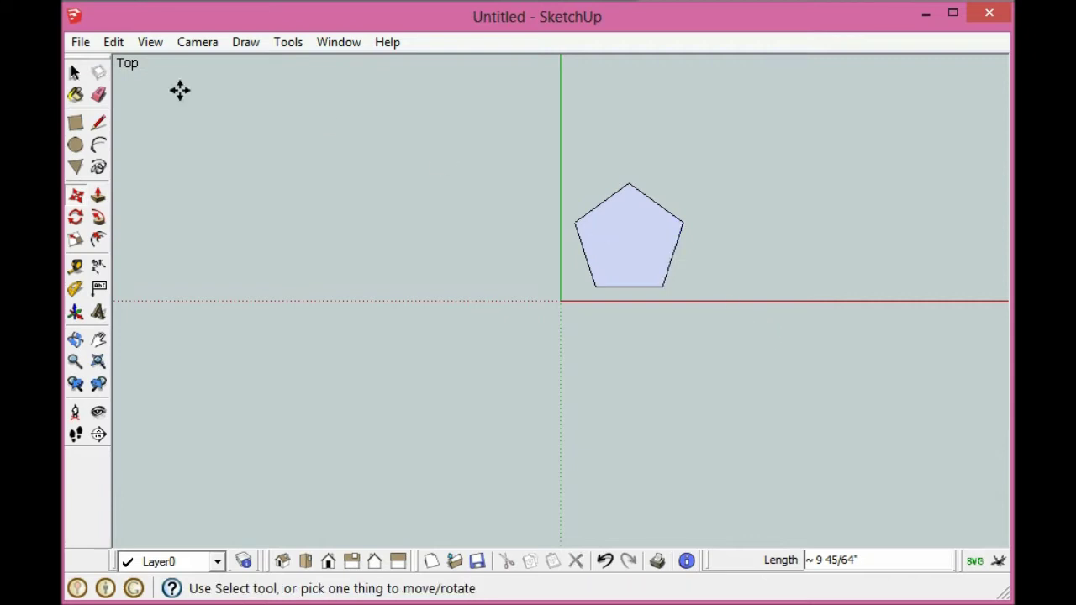
Rescale the model so the pentagon measures 10" between its side vertices, then erase the guide.
click(75, 266)
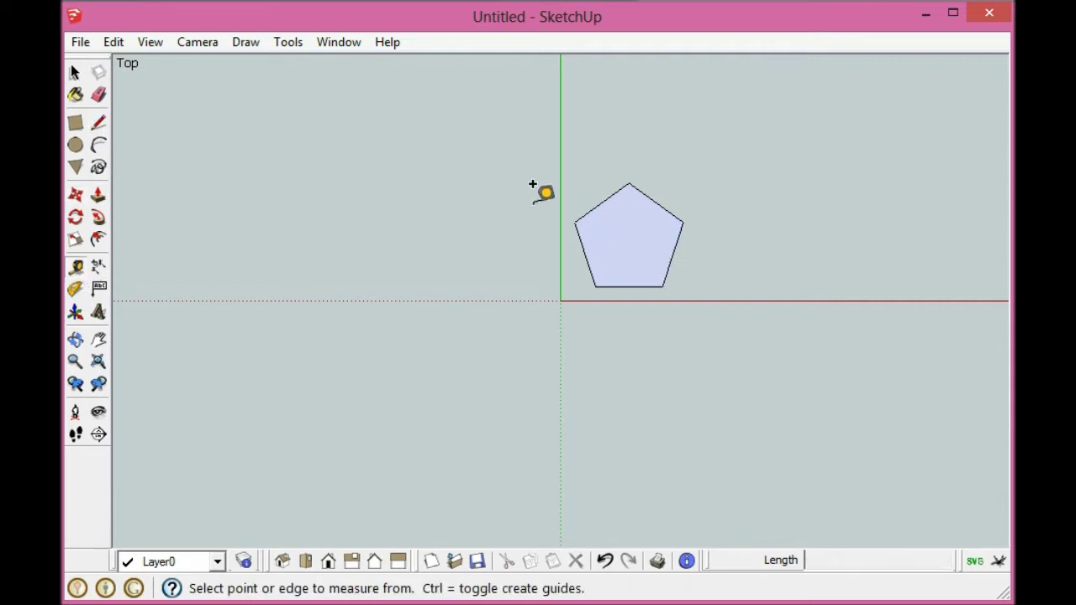
click(580, 206)
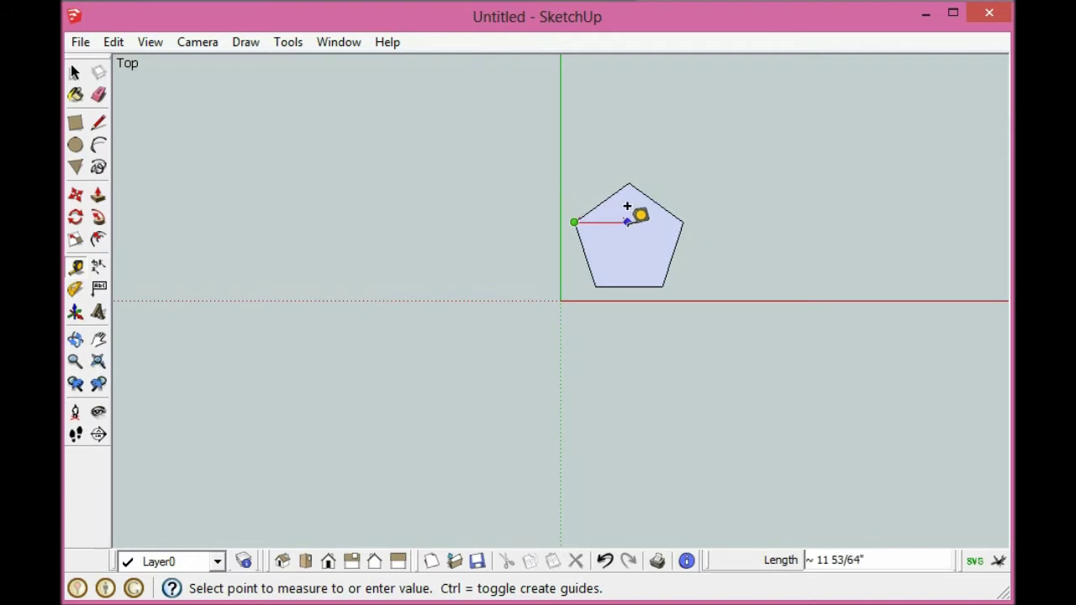
scroll(630, 201, up, 5)
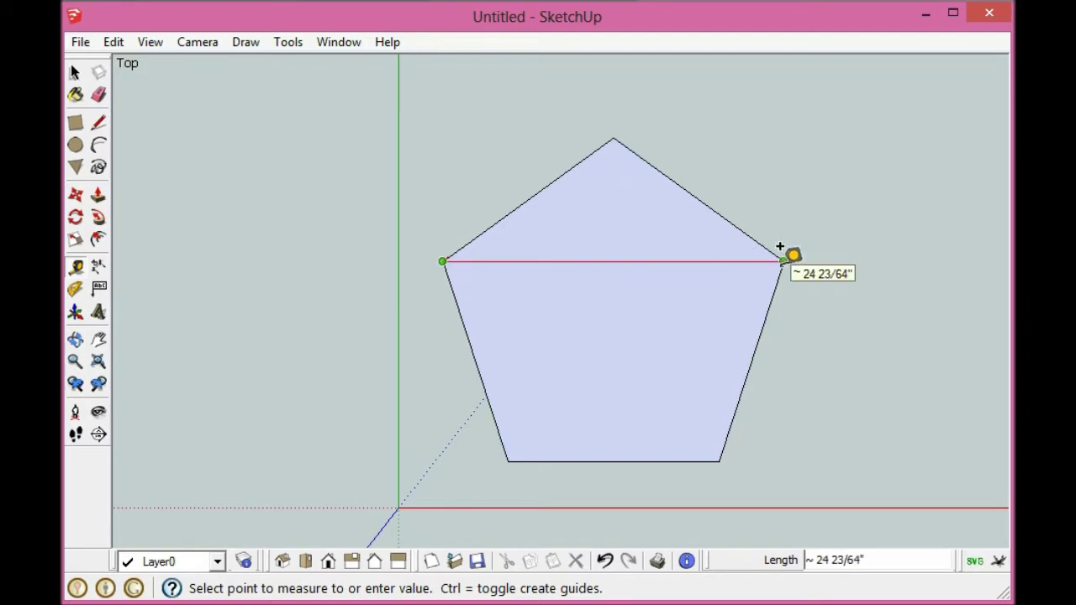
click(783, 261)
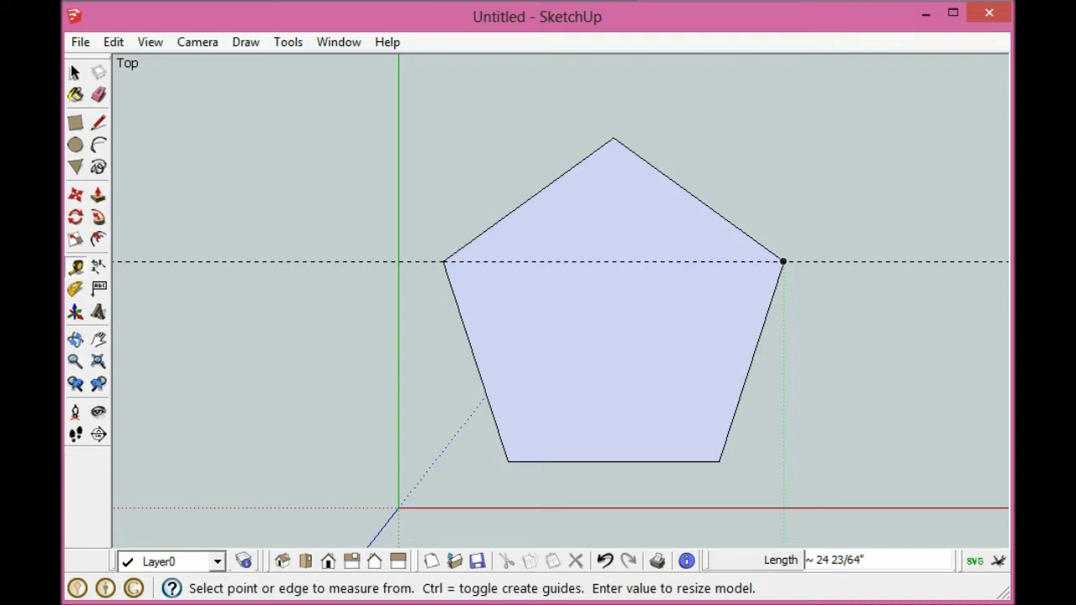
text(10)
key(Return)
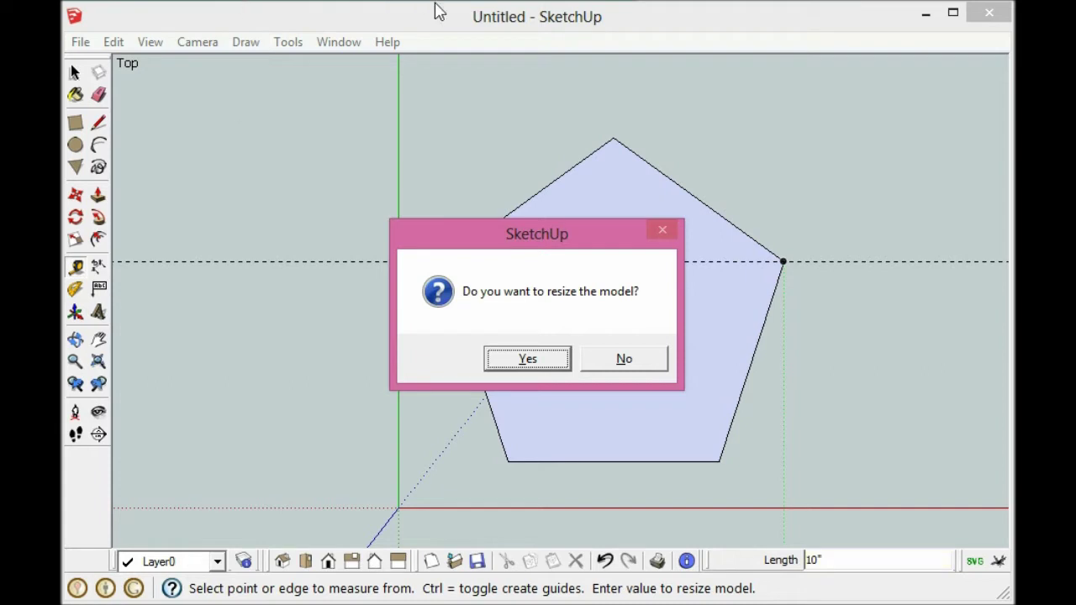
click(528, 359)
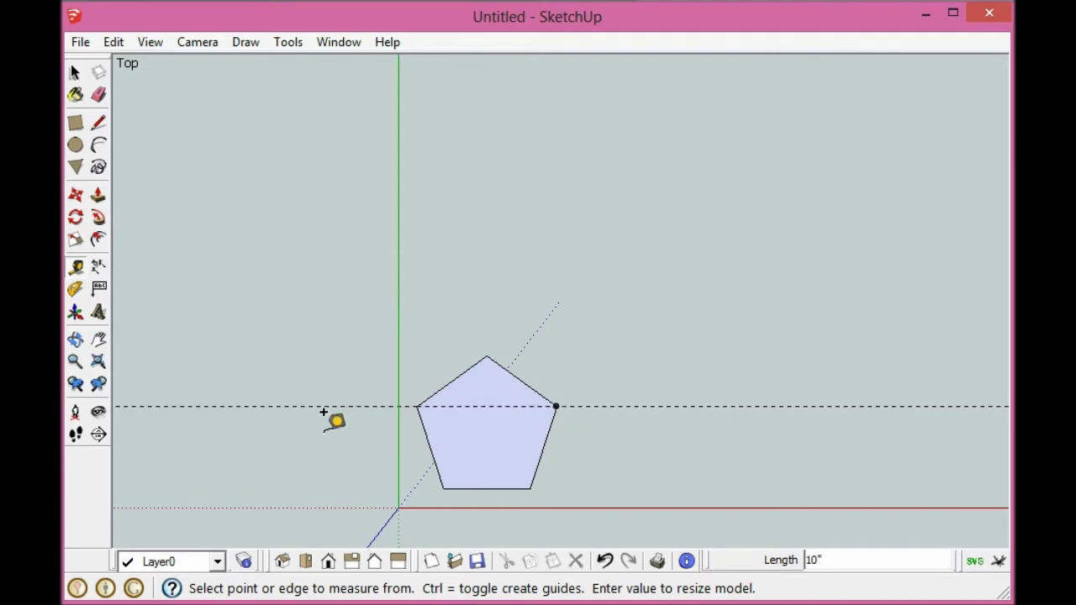
scroll(587, 132, down, 1)
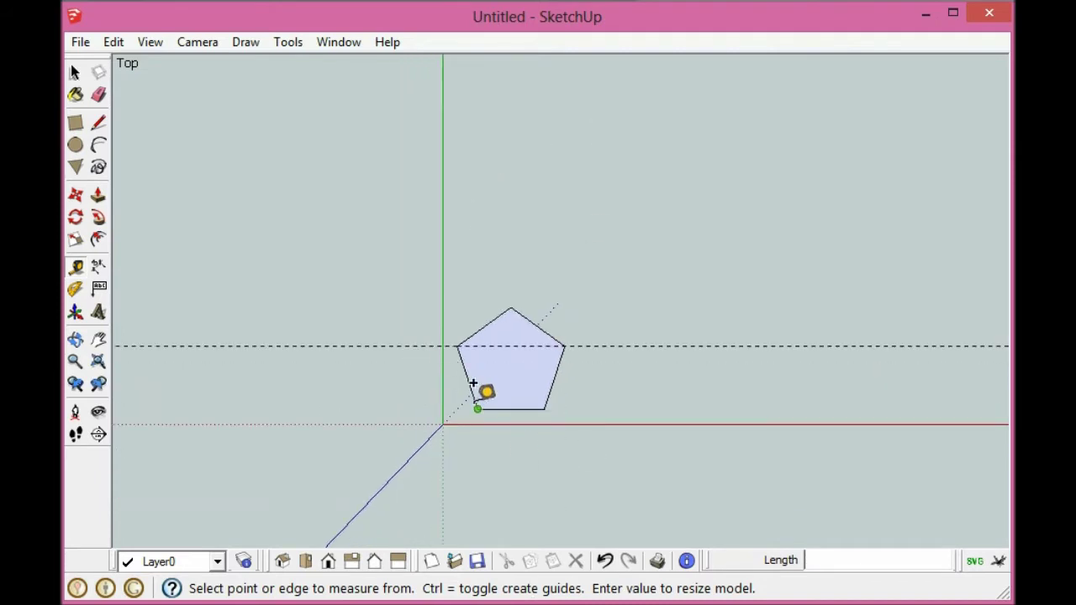
scroll(476, 387, up, 3)
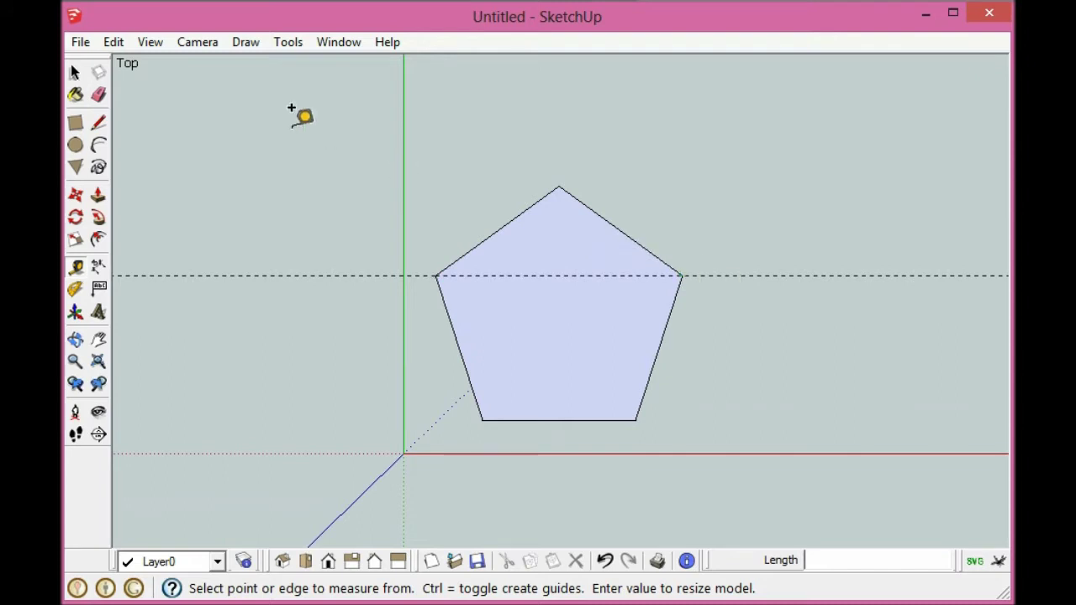
click(98, 94)
mouse_move(288, 178)
mouse_down()
mouse_move(286, 300)
mouse_move(389, 358)
mouse_up()
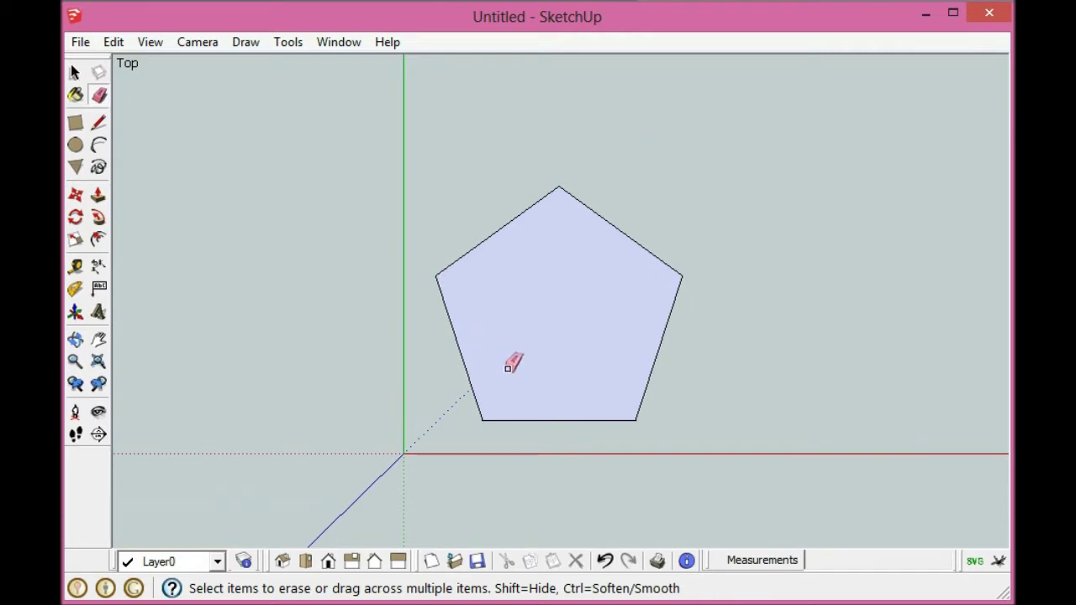
Draw the five vertex-to-vertex diagonals of the pentagon, forming a five-pointed star.
click(98, 121)
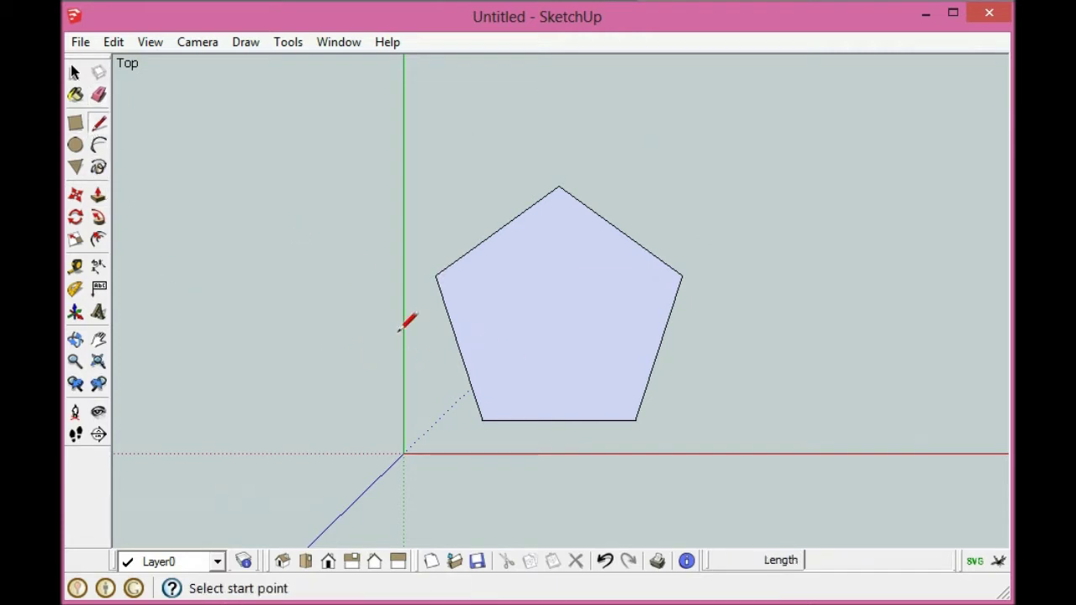
click(483, 420)
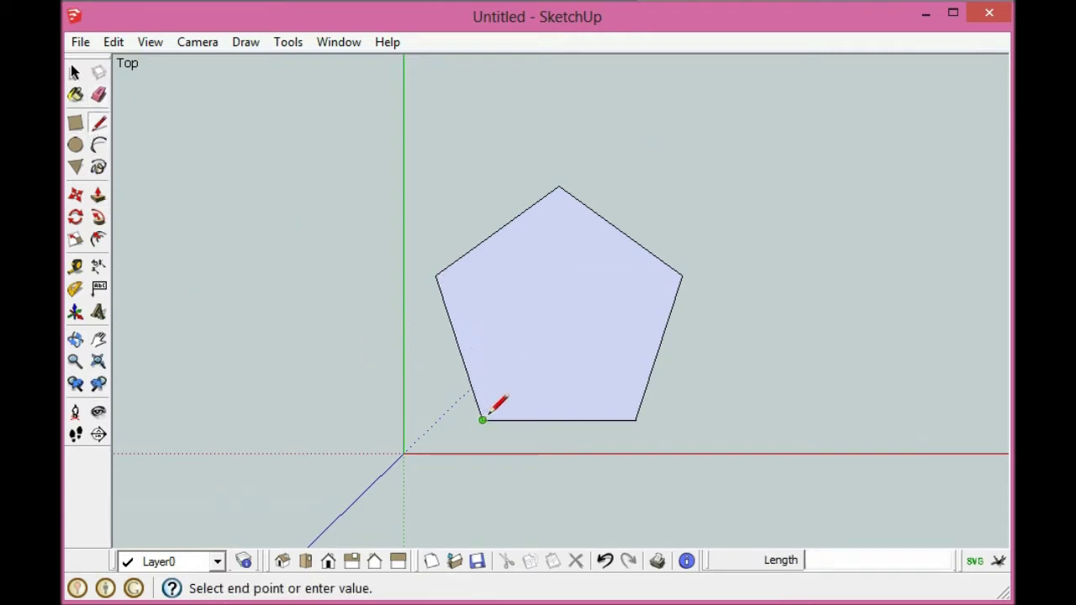
click(559, 187)
click(634, 419)
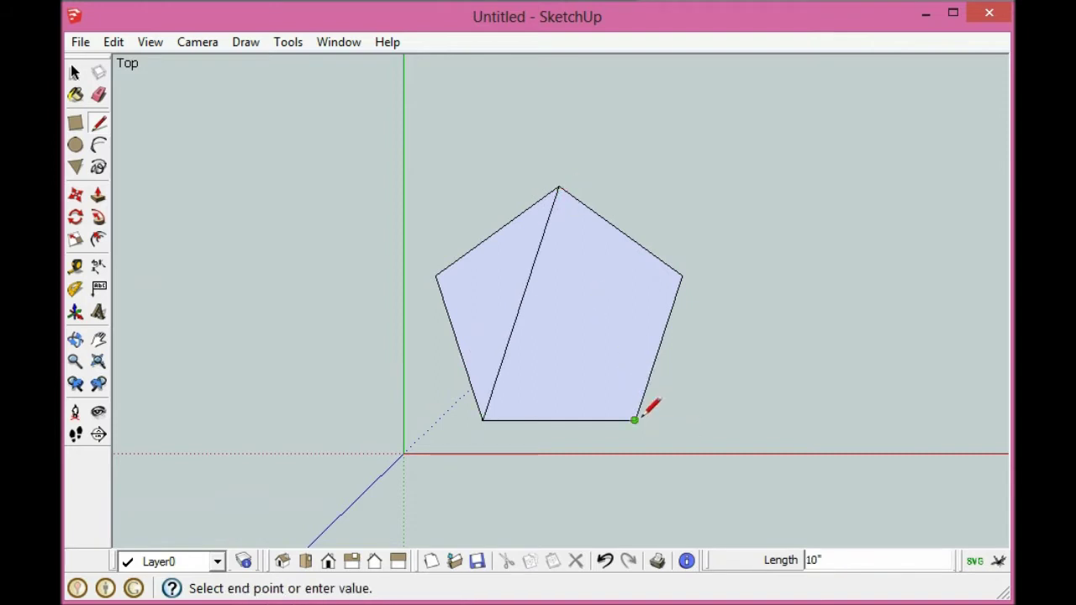
click(559, 187)
click(634, 420)
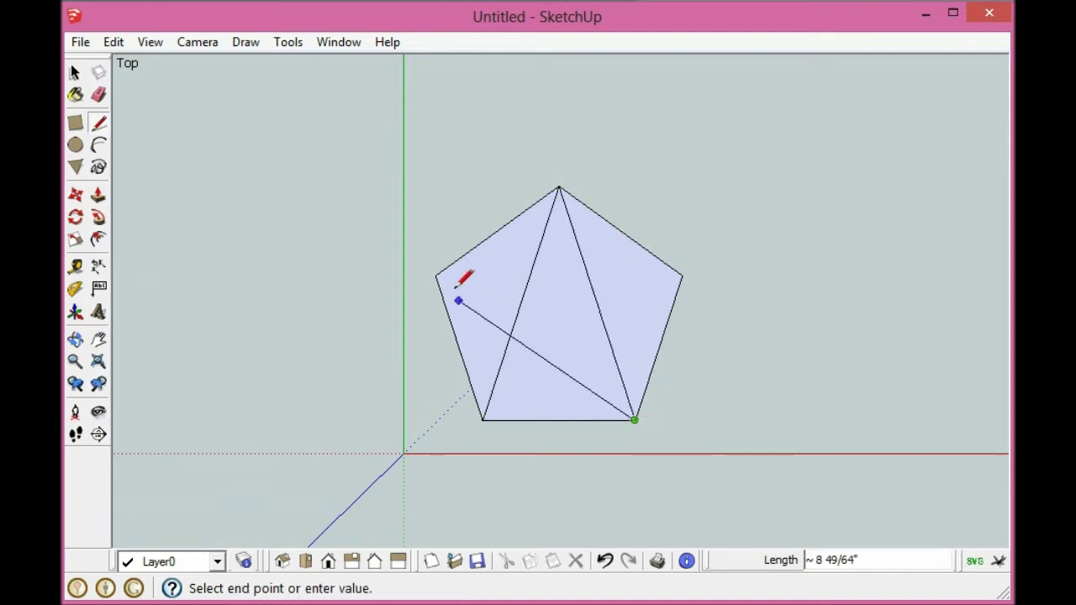
click(435, 276)
click(435, 276)
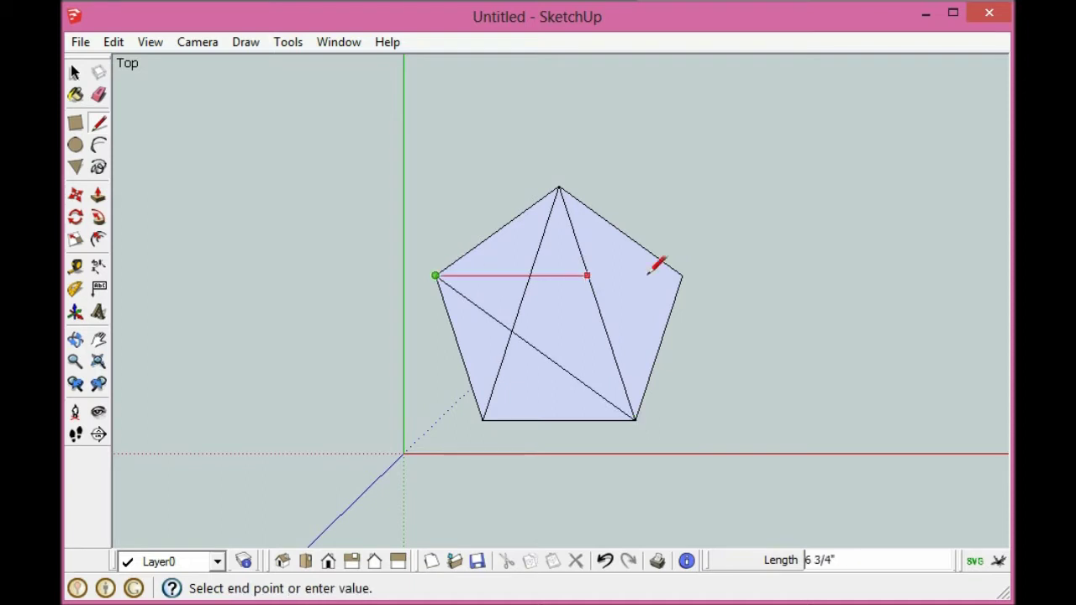
click(681, 275)
click(681, 275)
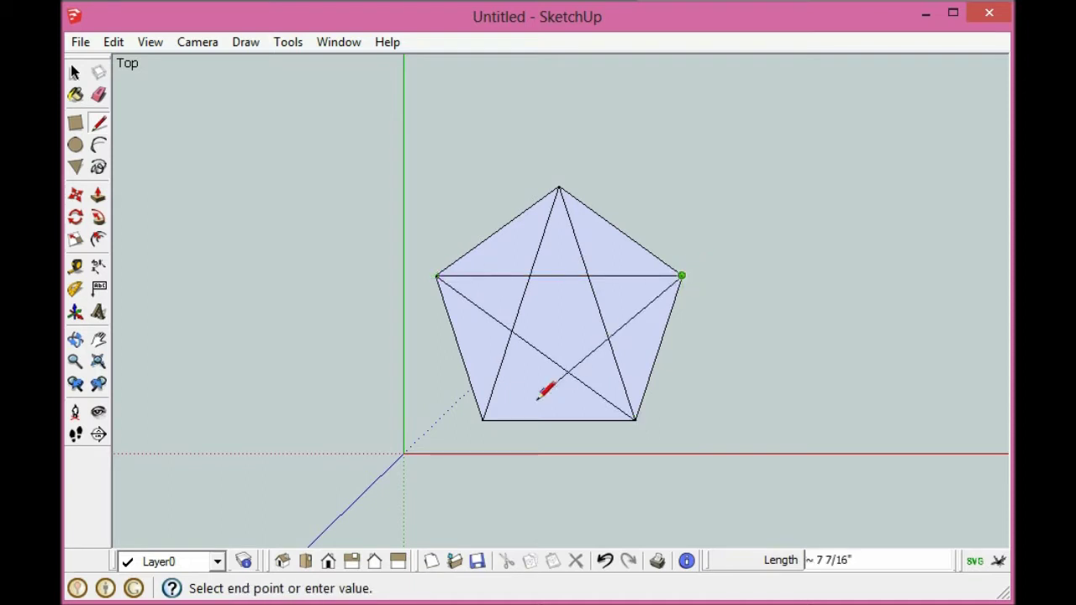
click(483, 420)
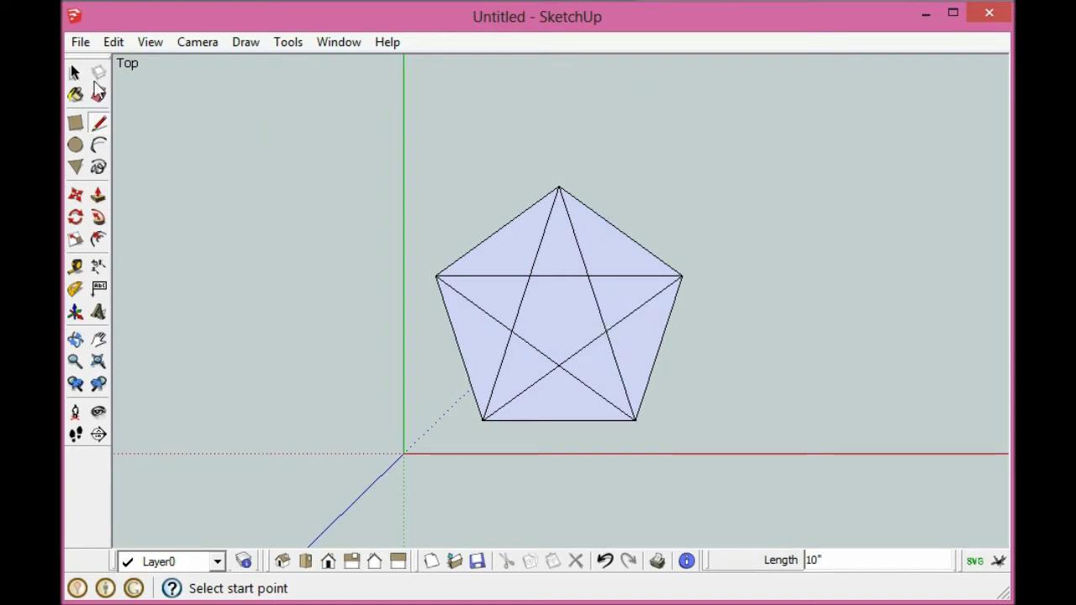
click(75, 74)
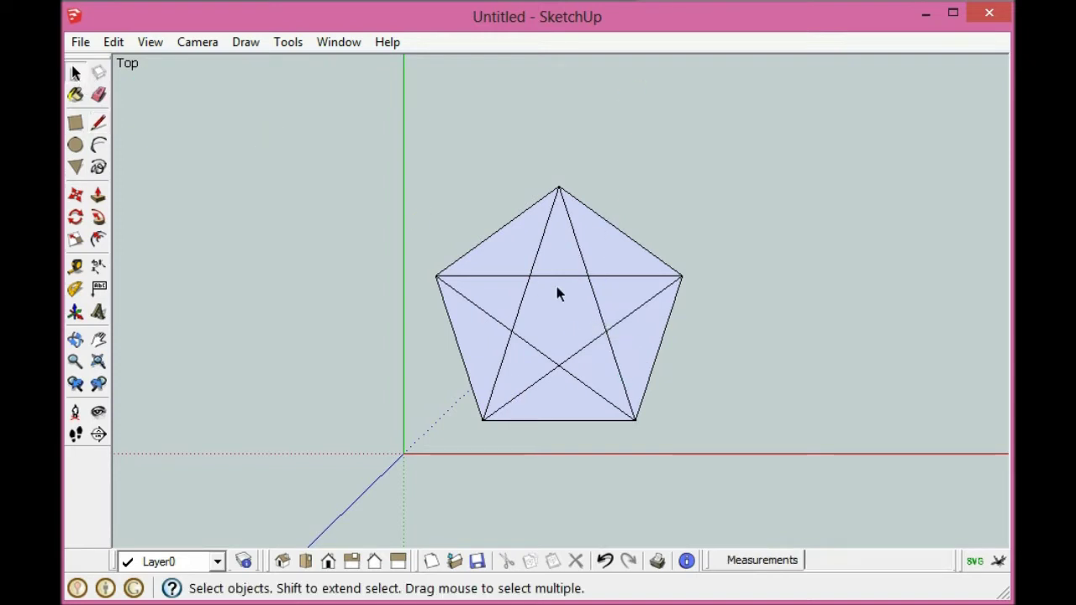
Select the horizontal diagonal and start a Move copy from its left endpoint.
click(501, 277)
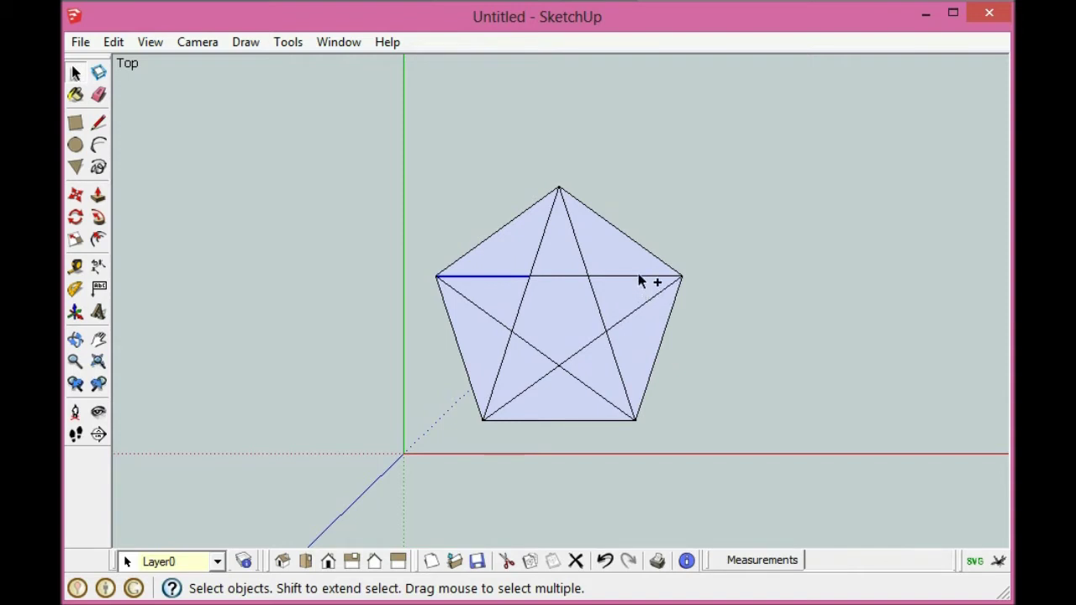
ctrl+click(638, 282)
click(74, 194)
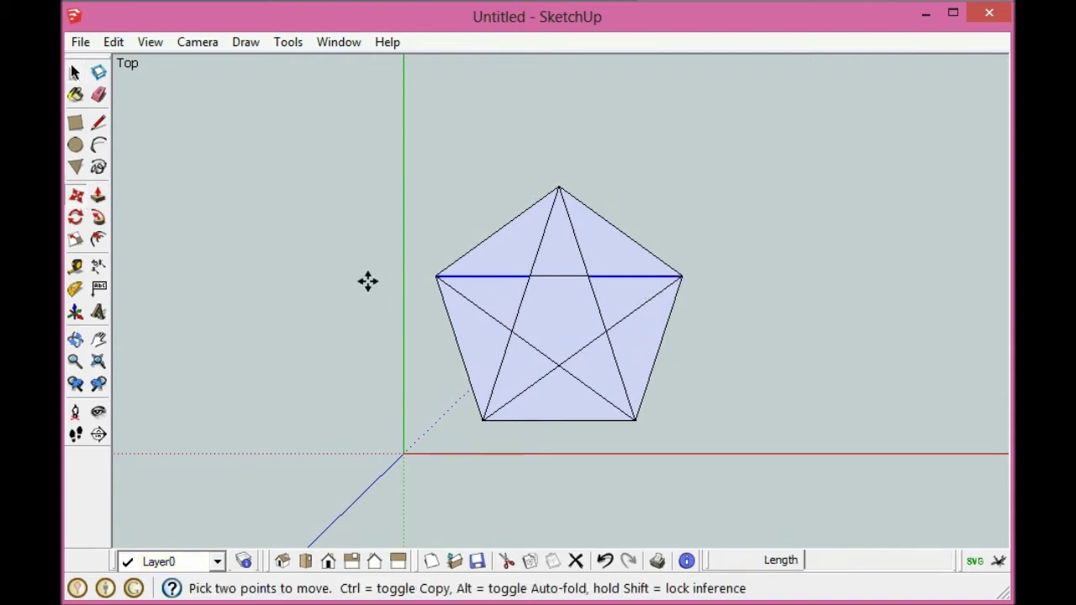
key(ctrl)
click(438, 279)
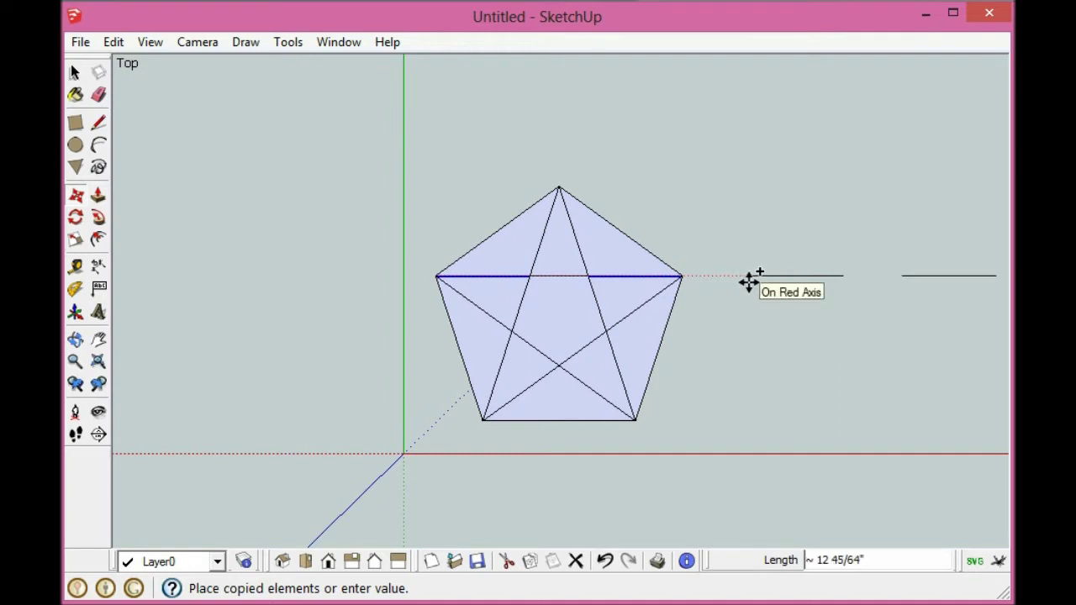
key(ctrl)
key(ctrl)
key(ctrl)
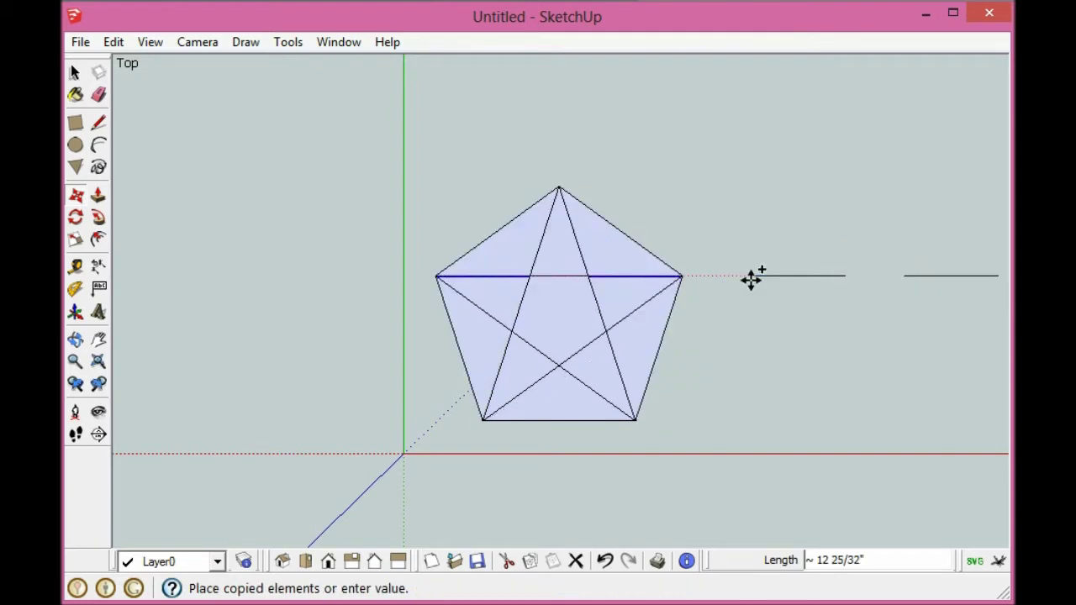
key(ctrl)
key(ctrl)
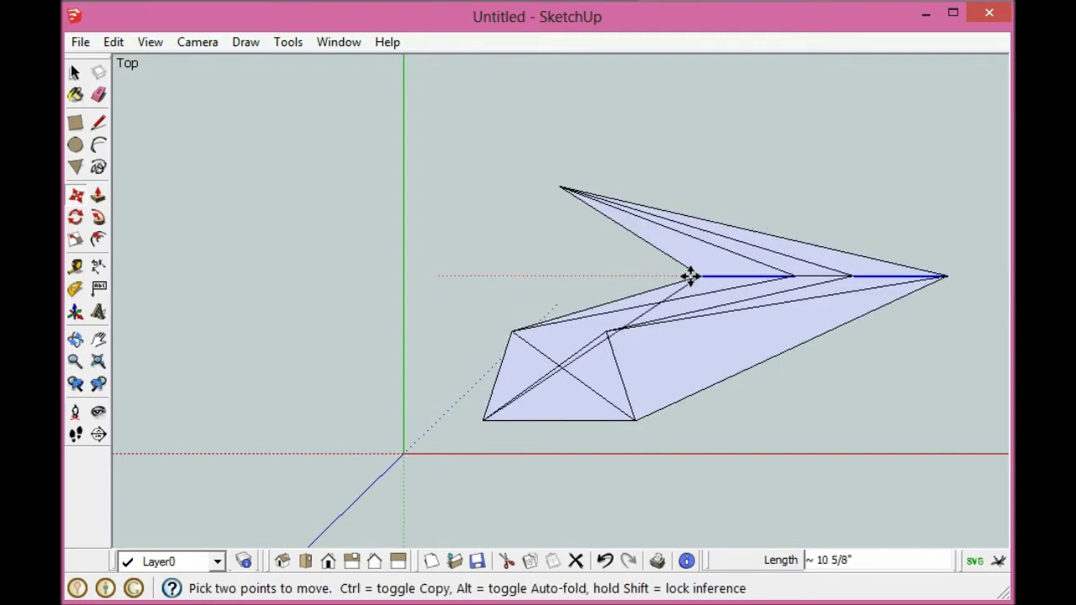
Place the diagonal copies right of the pentagon and add vertical guides at all four copy endpoints.
key(ctrl)
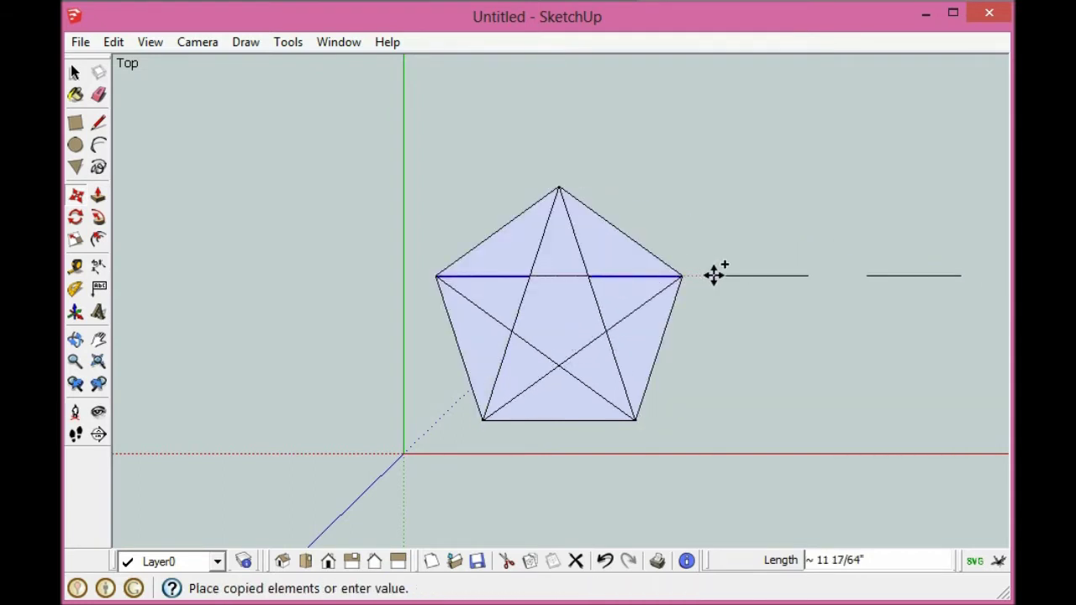
click(728, 277)
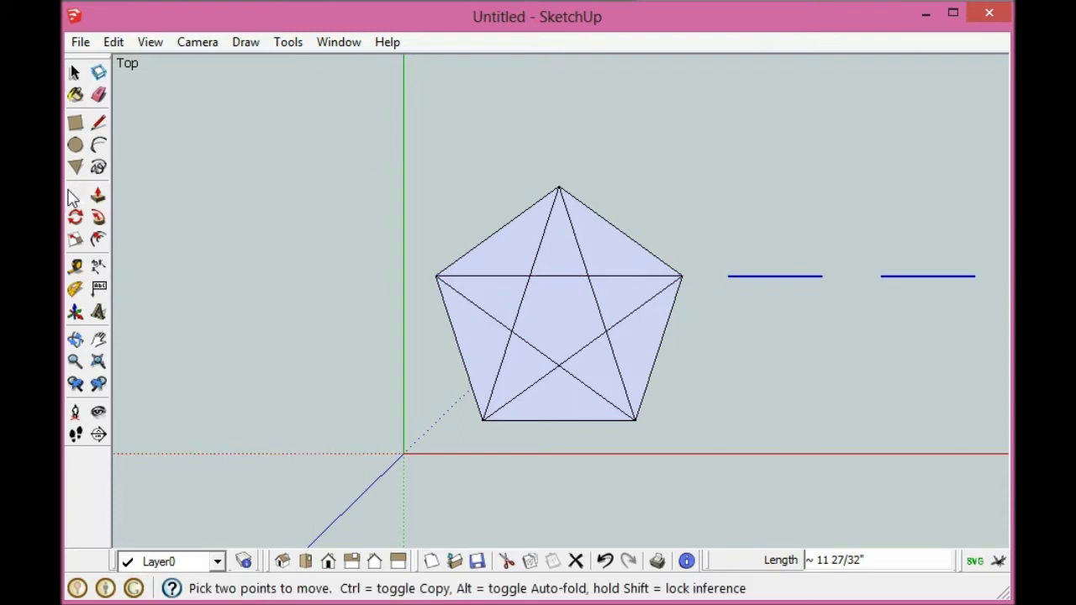
click(75, 266)
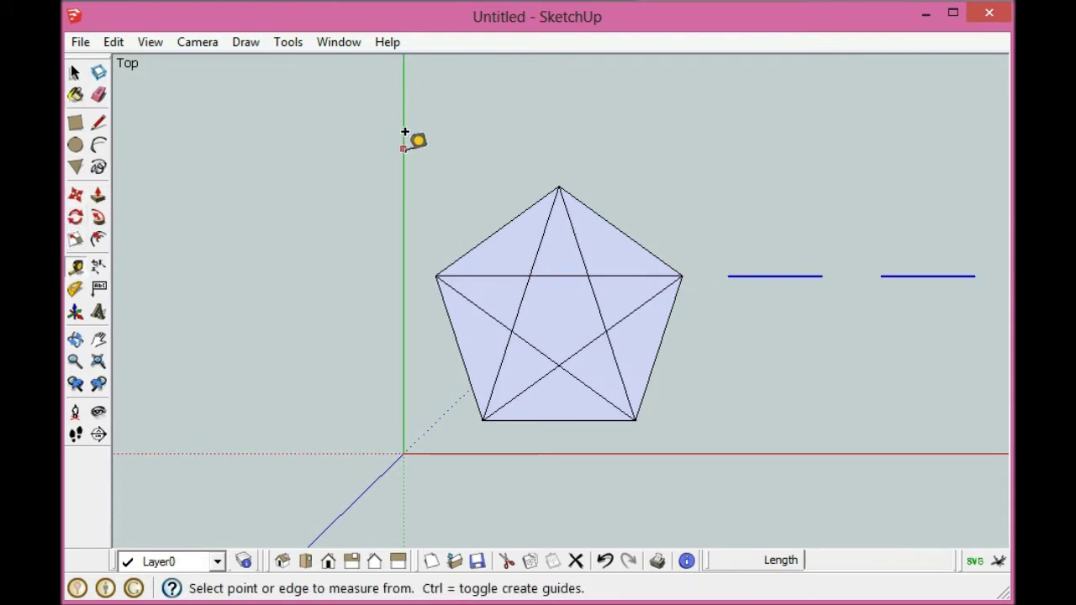
click(403, 141)
click(728, 256)
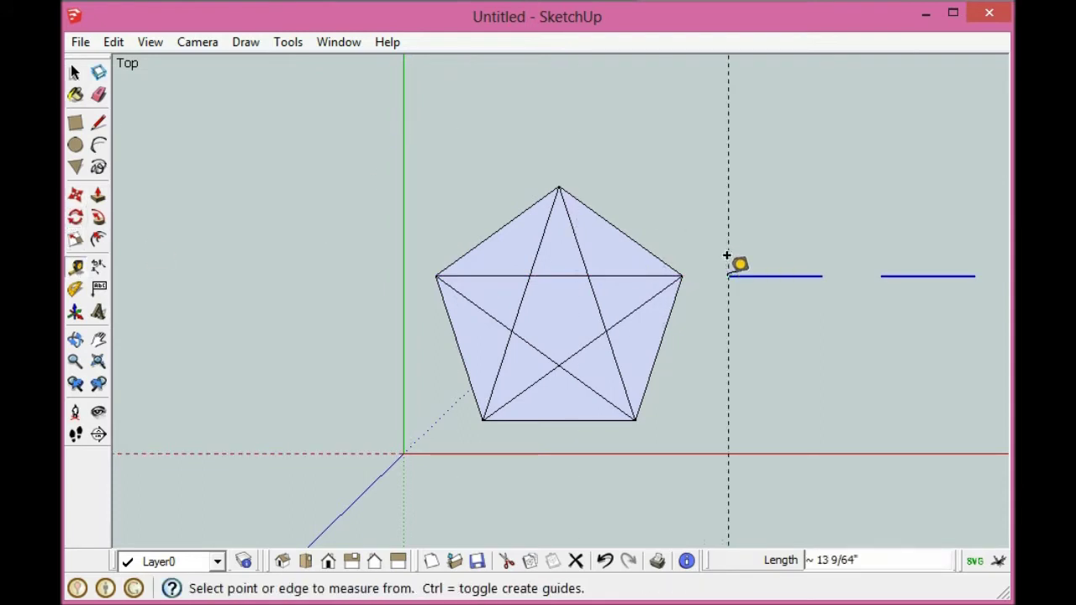
click(728, 183)
click(824, 262)
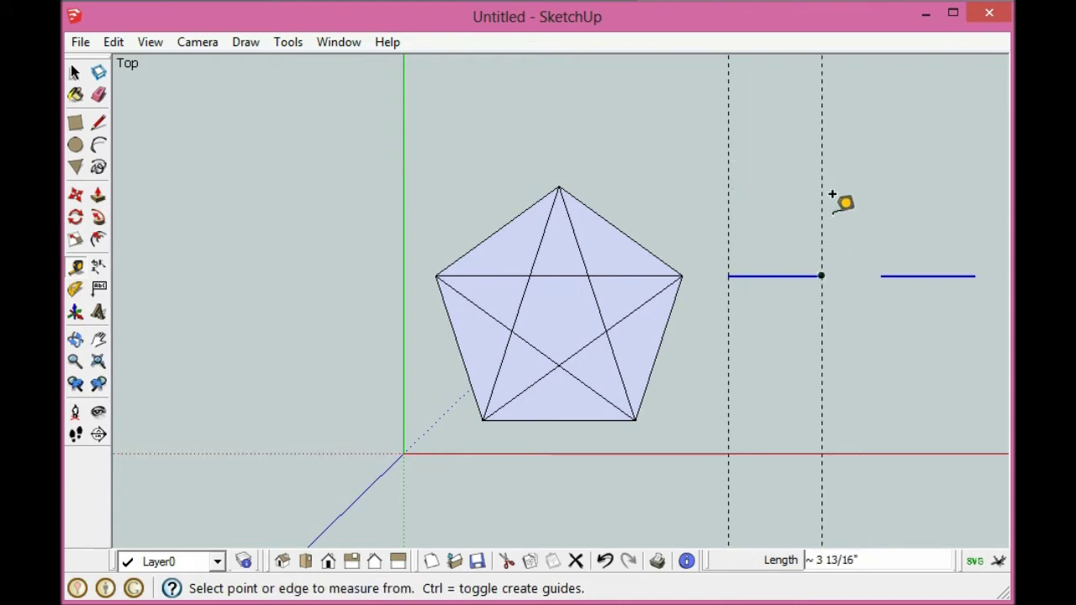
click(822, 202)
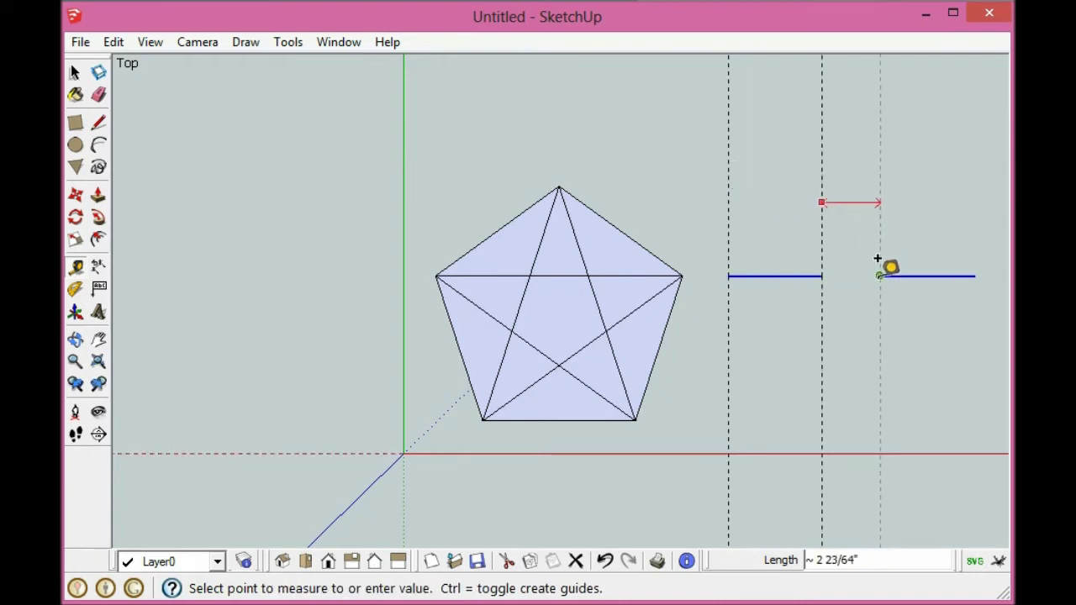
click(882, 257)
click(882, 204)
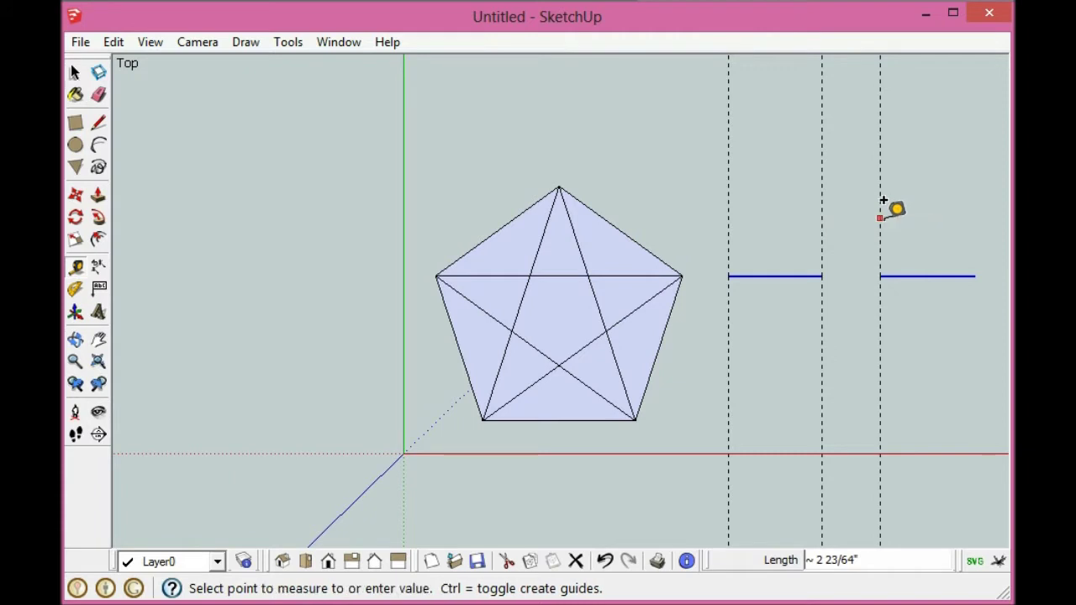
click(975, 254)
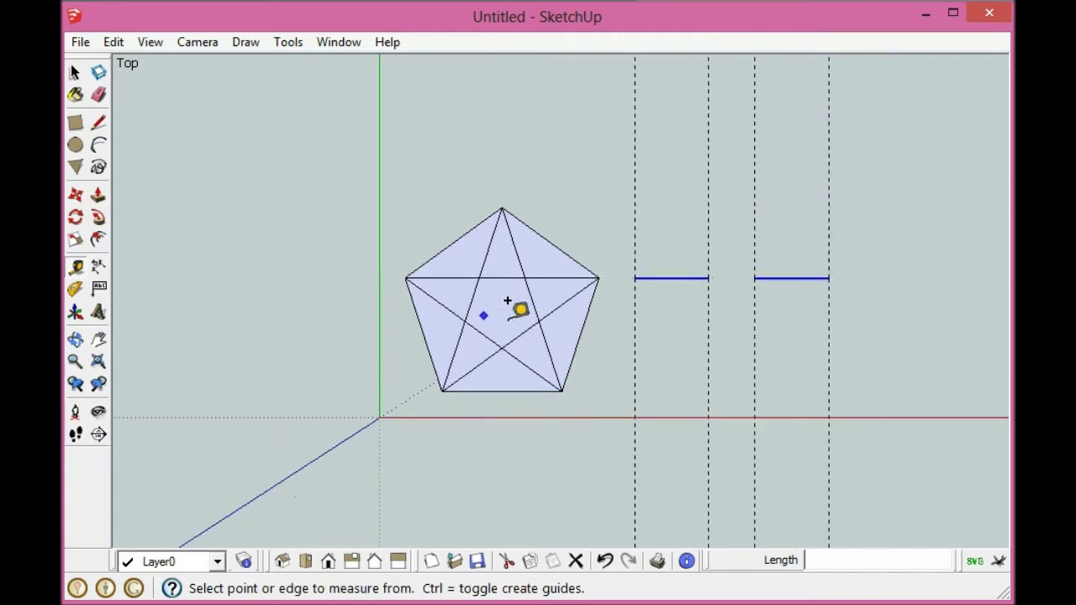
scroll(794, 345, up, 4)
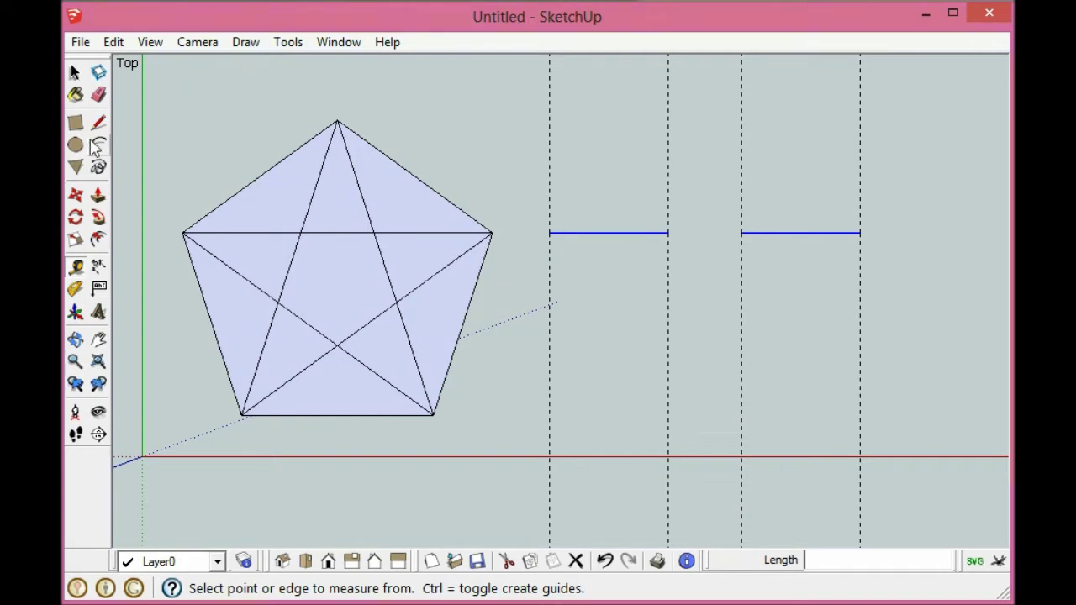
Erase both copied edges and draw a short vertical marker line on the rightmost guide.
click(100, 97)
click(622, 233)
click(811, 232)
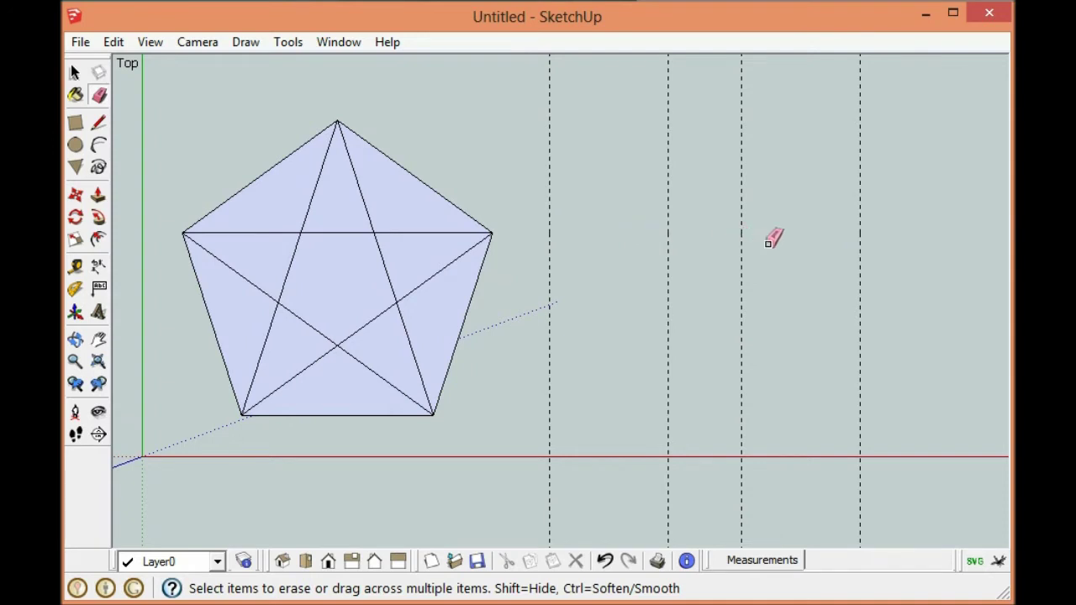
click(98, 125)
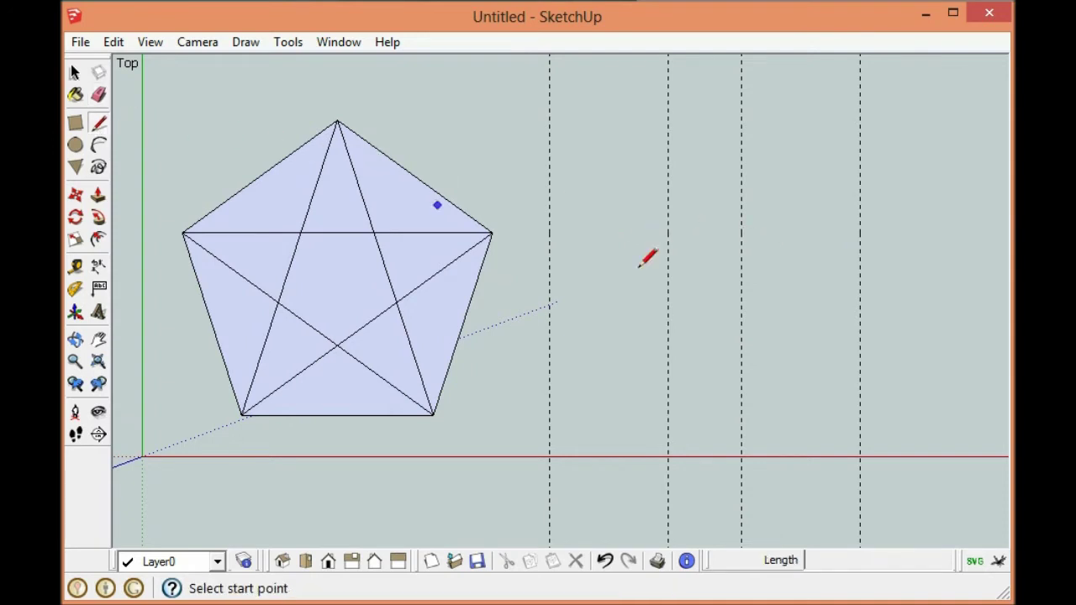
click(859, 313)
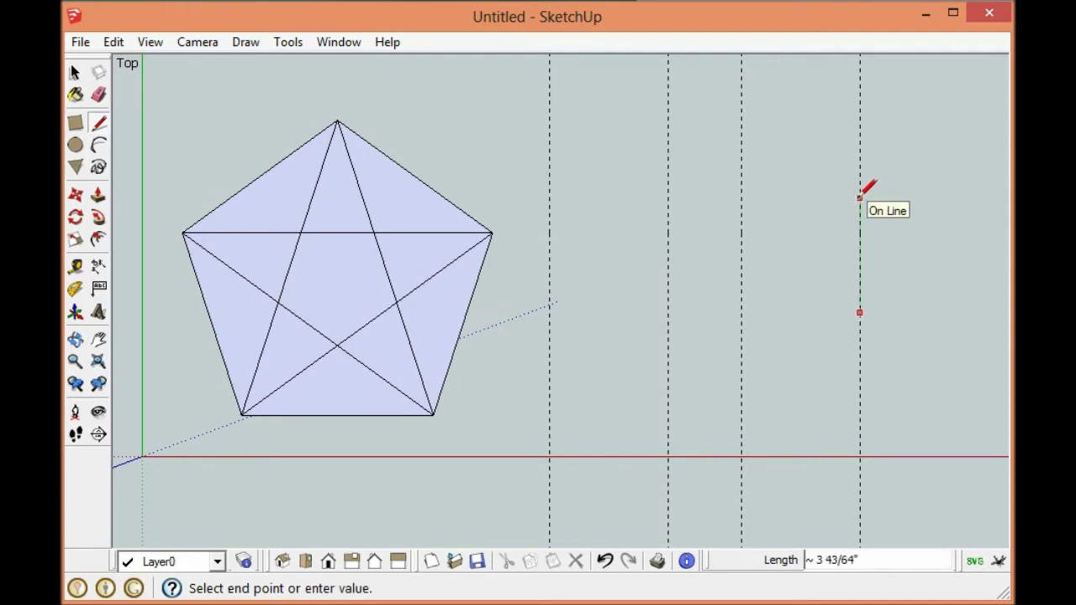
text(2.75)
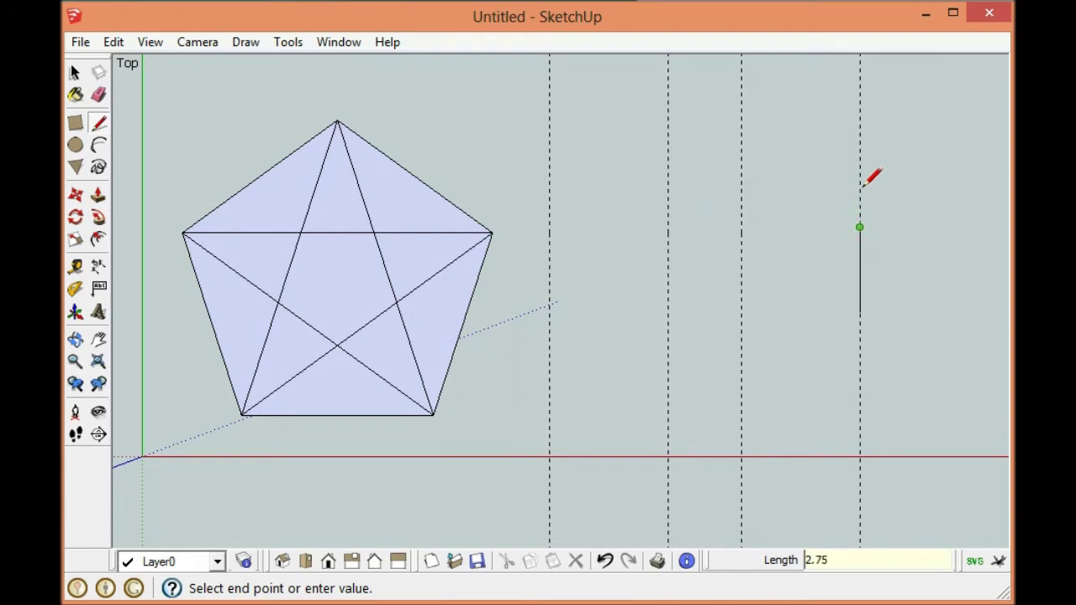
key(Escape)
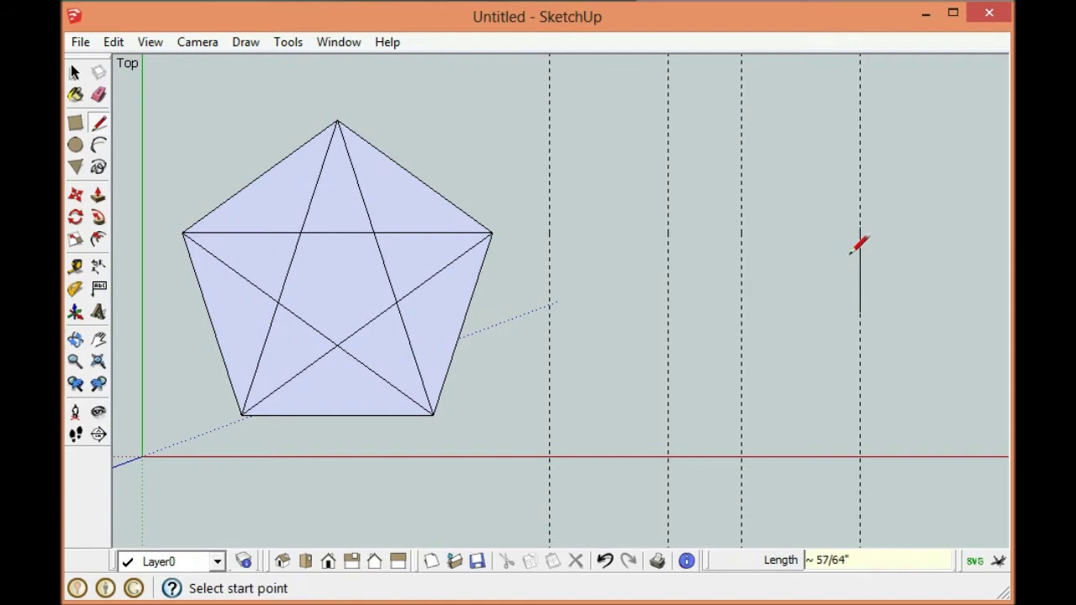
Add a centre guide at the marker's midpoint plus guides 1 3/8" above and below it.
click(74, 266)
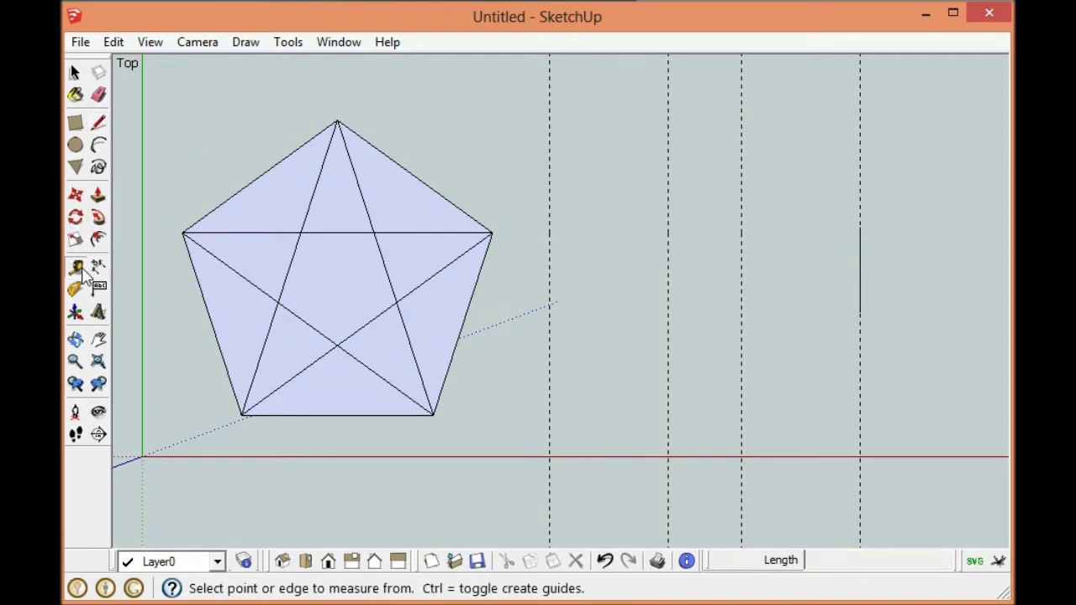
click(927, 455)
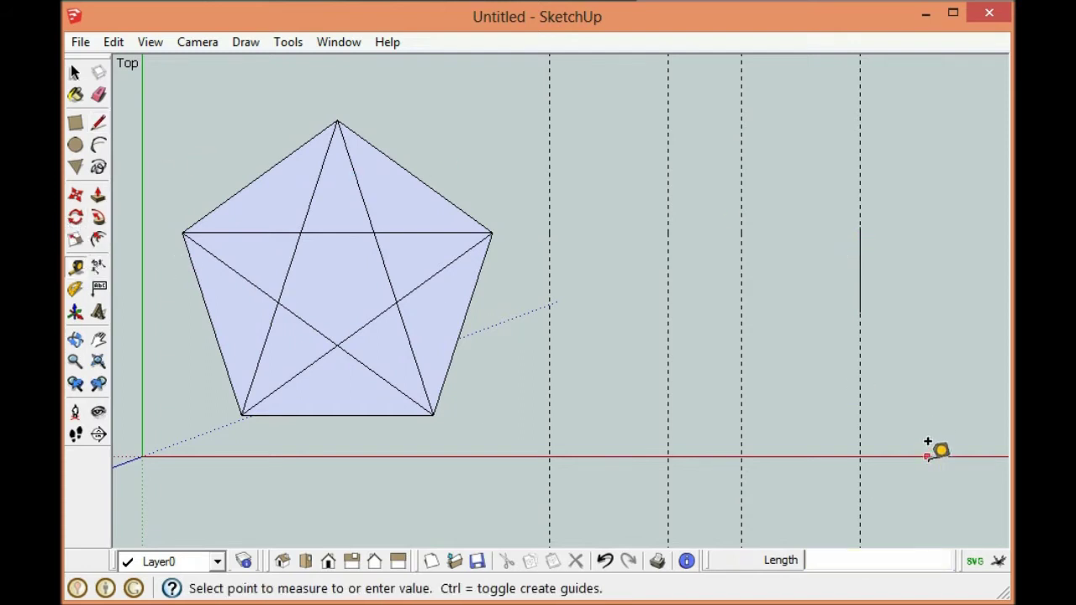
click(860, 250)
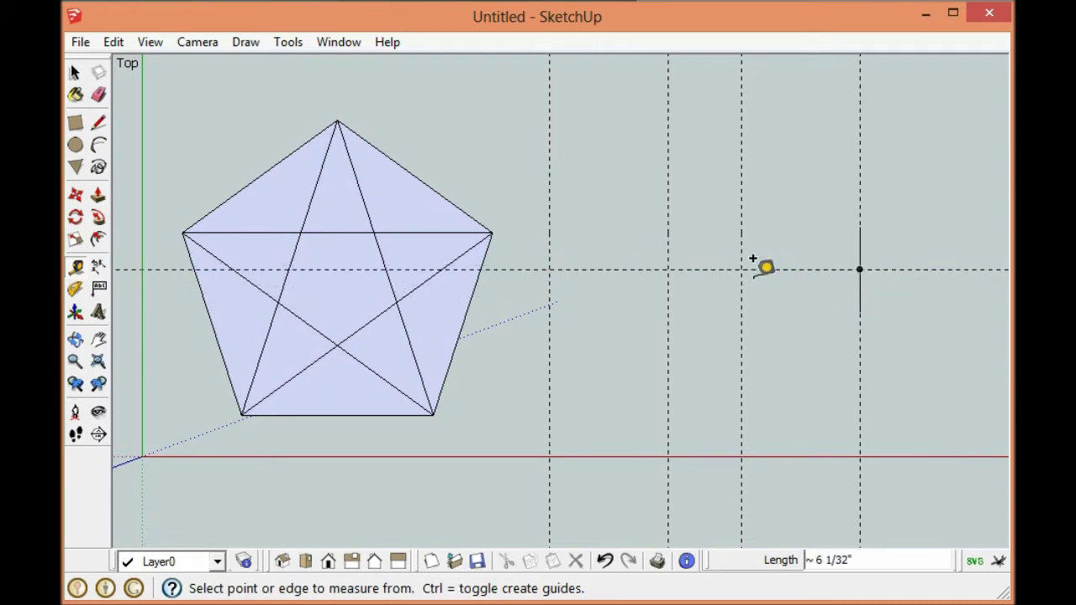
click(929, 268)
click(860, 229)
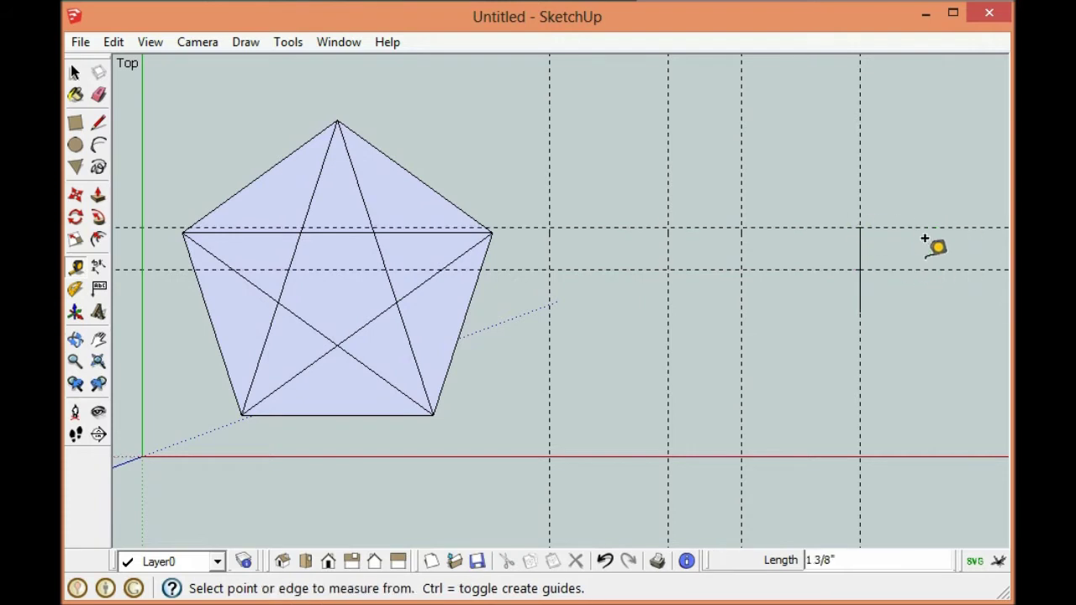
click(919, 267)
click(860, 312)
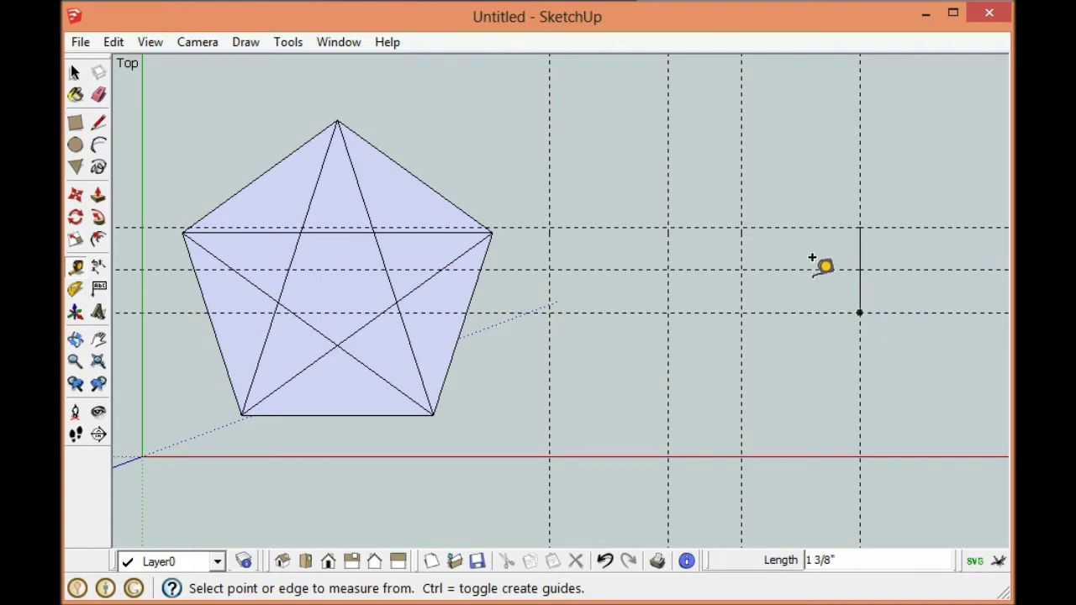
click(74, 73)
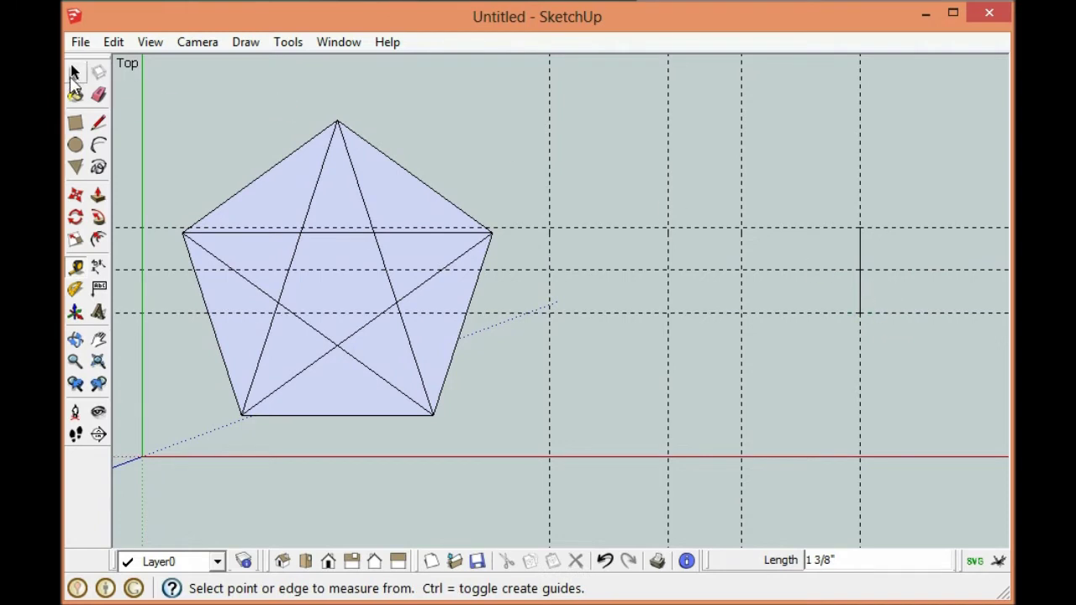
click(860, 267)
Delete the marker edge and draw a 10" arc bulging 1 3/8" up to the top guide.
key(Delete)
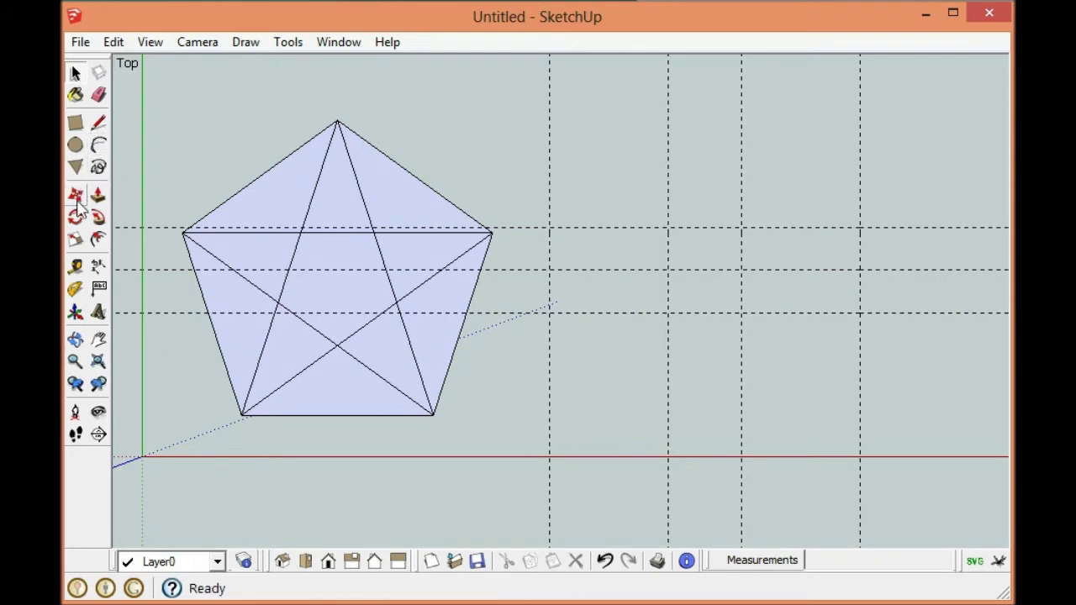
click(99, 147)
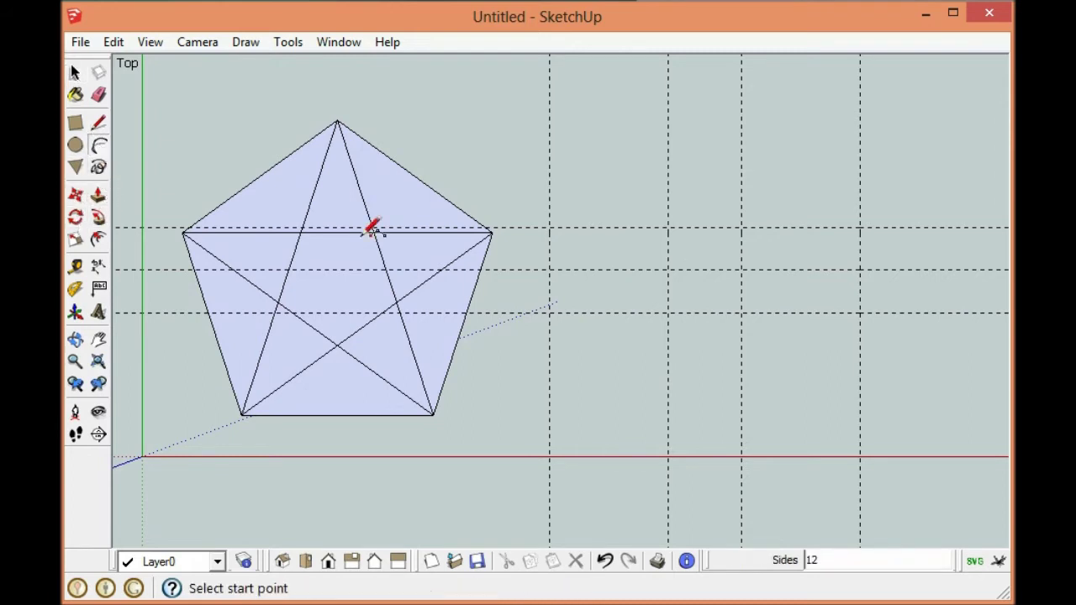
click(548, 269)
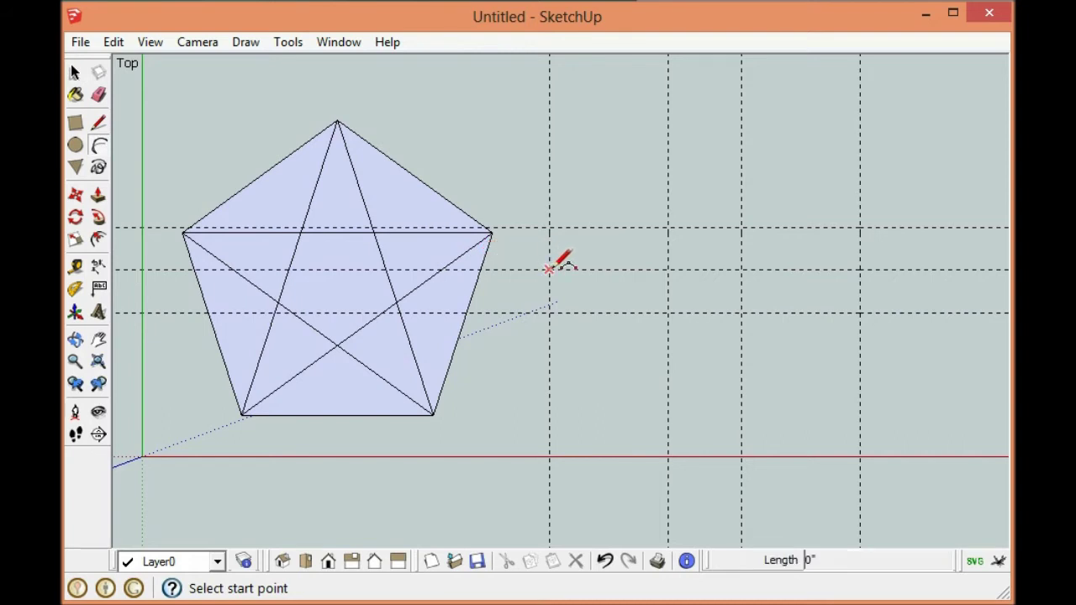
click(859, 269)
click(712, 227)
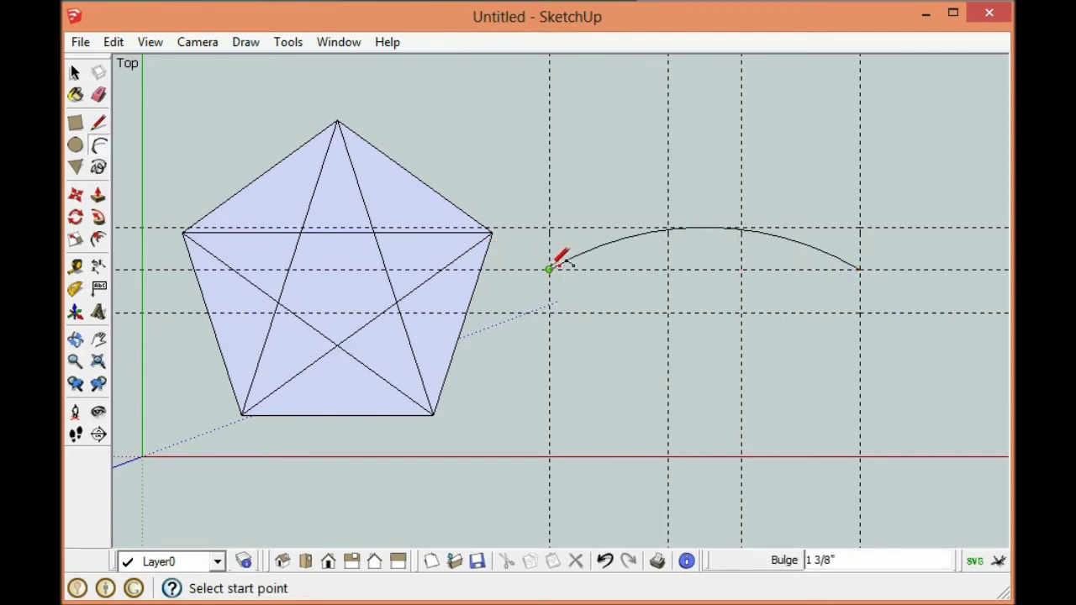
Draw the matching 10" arc bulging 1 3/8" down, closing the lens face.
click(550, 268)
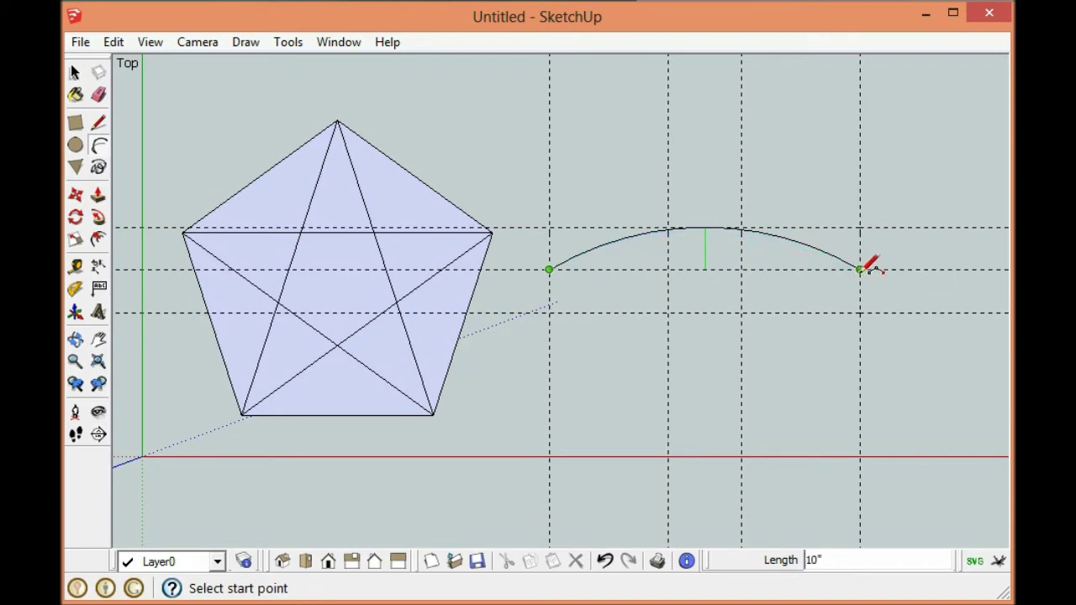
click(859, 269)
click(714, 312)
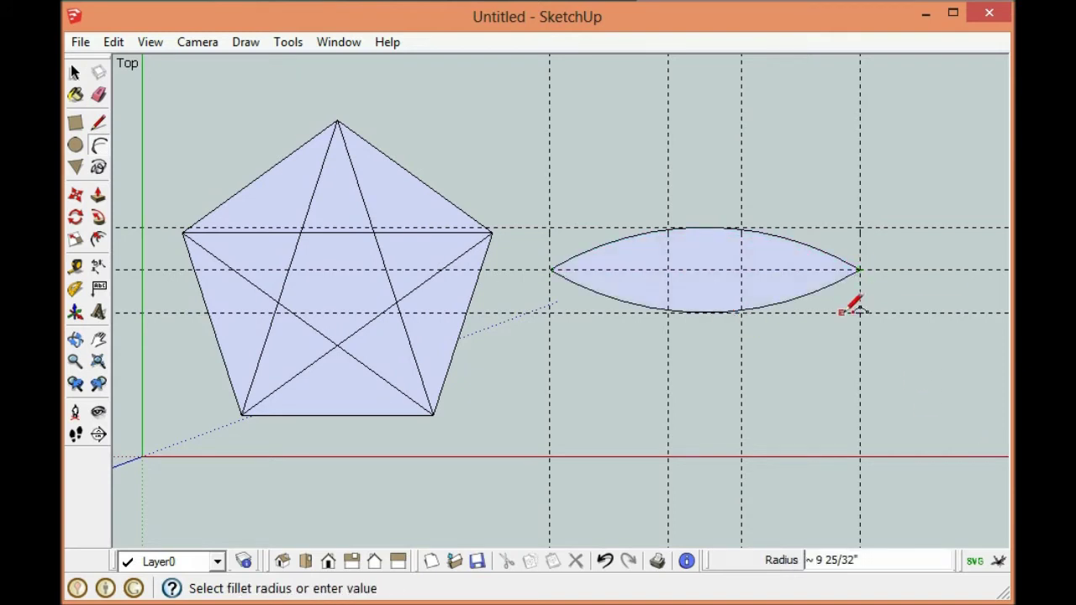
click(98, 124)
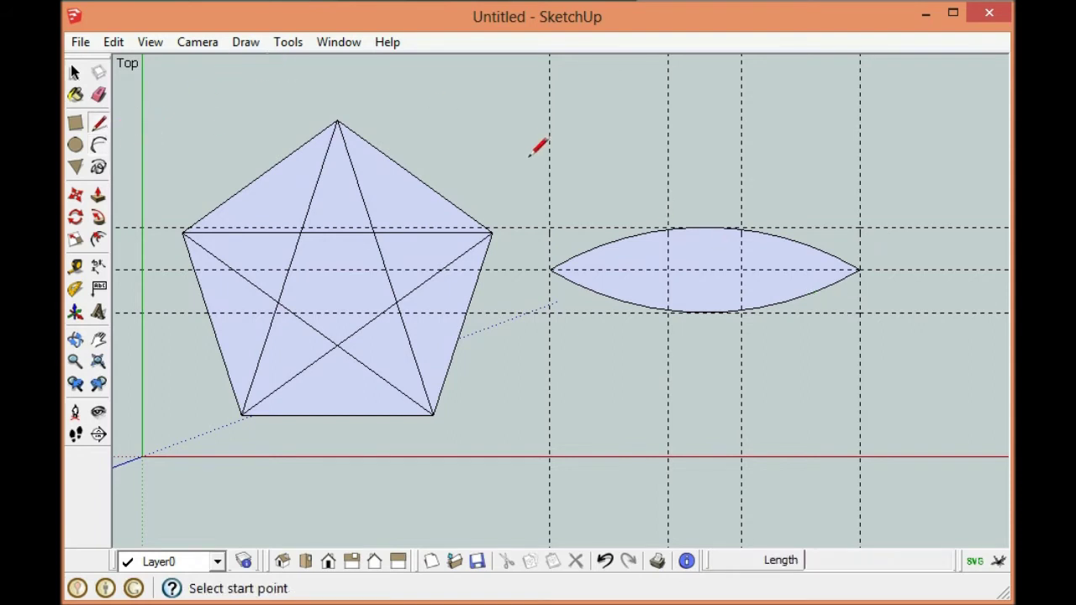
Add a vertical guide 1/4" inside the lens's left tip, measured from its end guide.
click(549, 147)
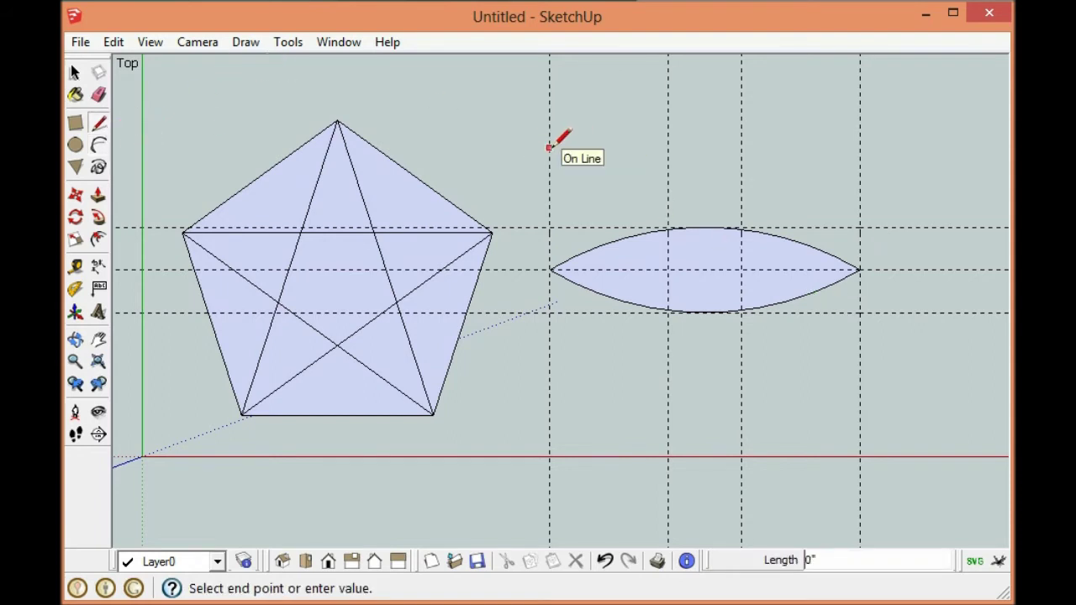
key(Escape)
click(76, 266)
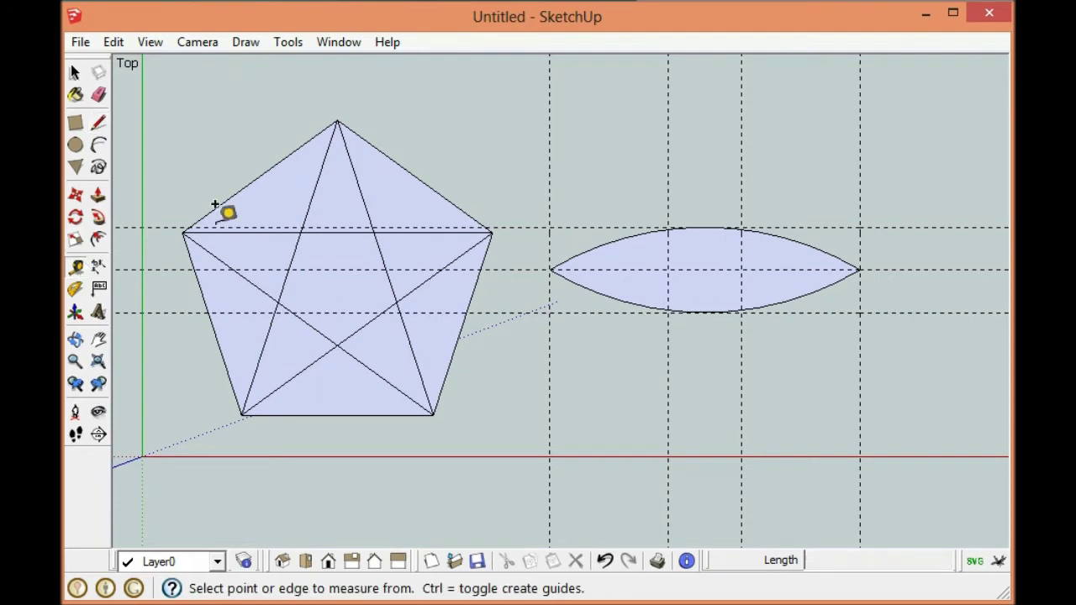
click(549, 109)
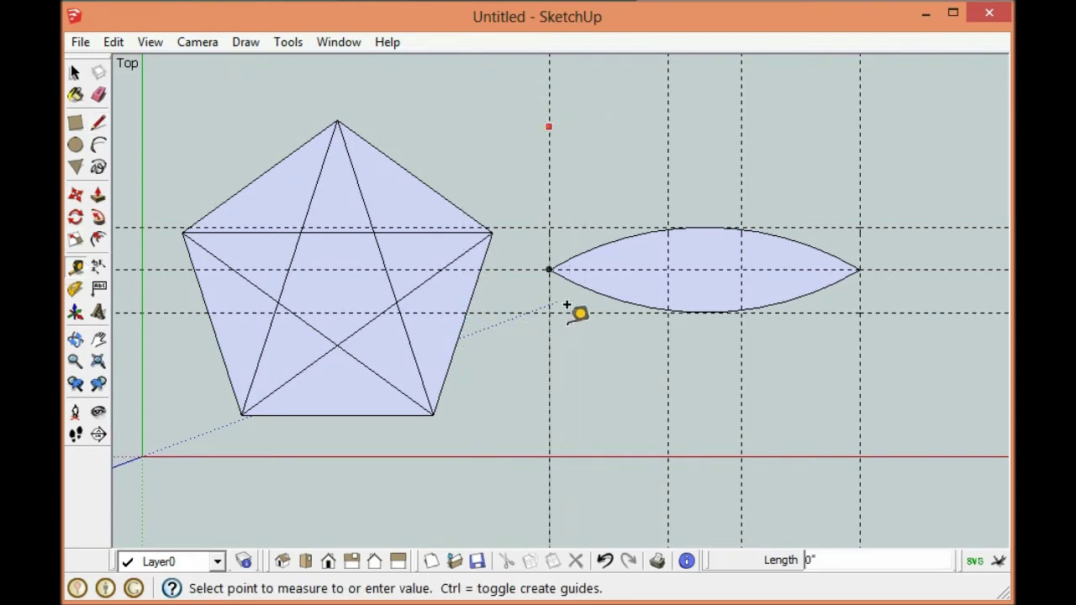
text(2 3/4)
key(Return)
mouse_move(533, 604)
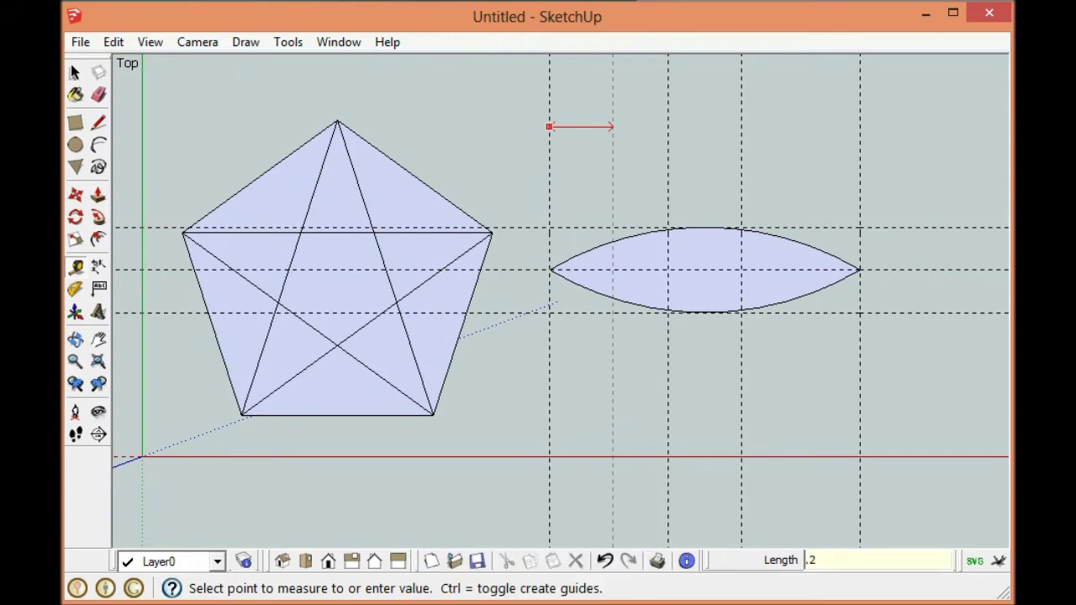
key(Return)
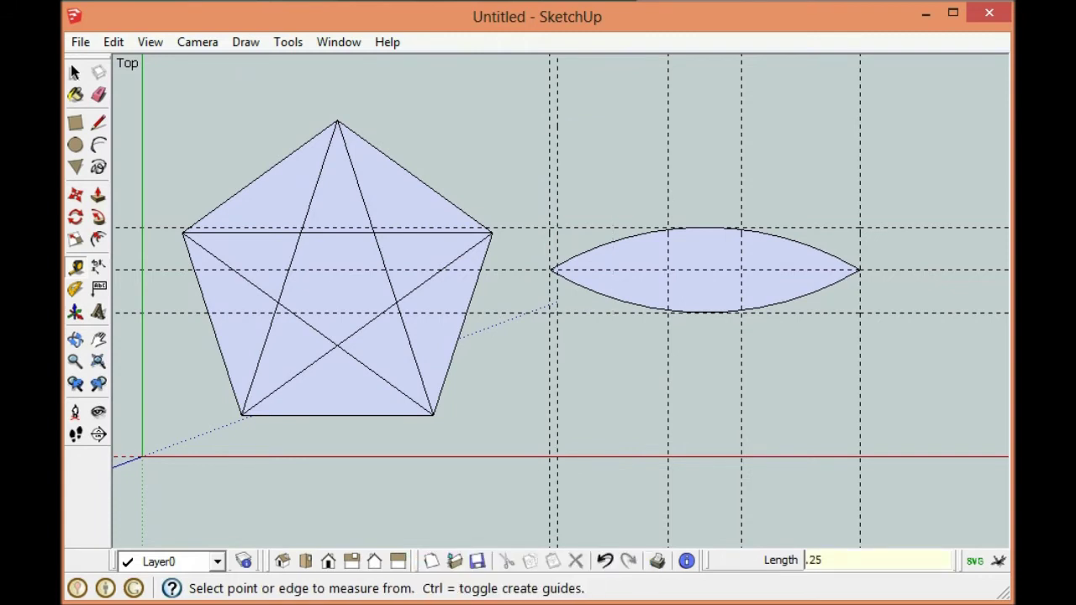
Add a matching vertical guide .25" inside the right tip's end guide.
click(859, 165)
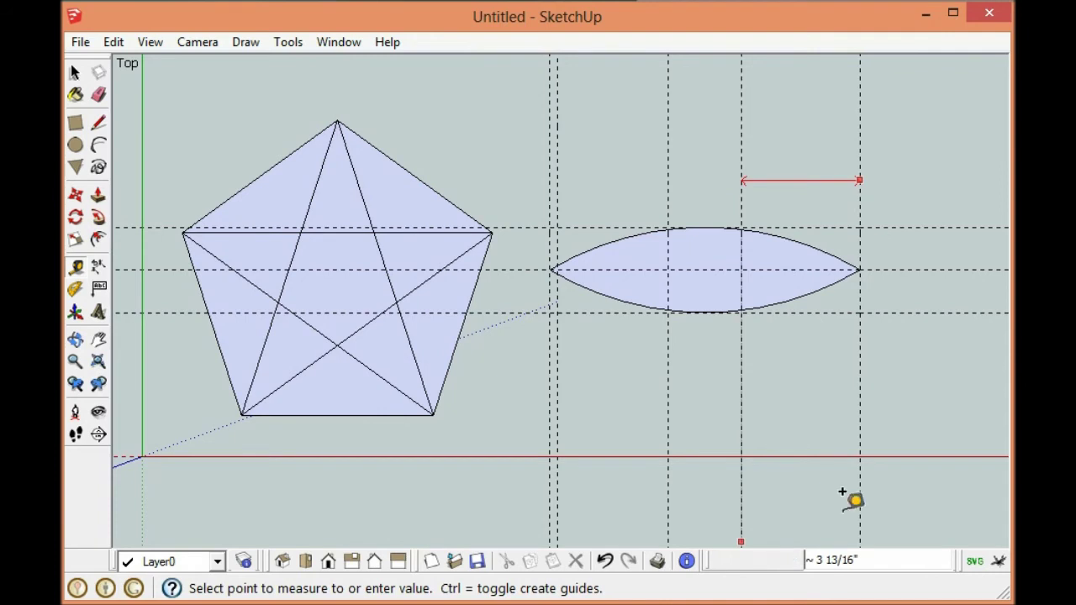
text(5)
key(Return)
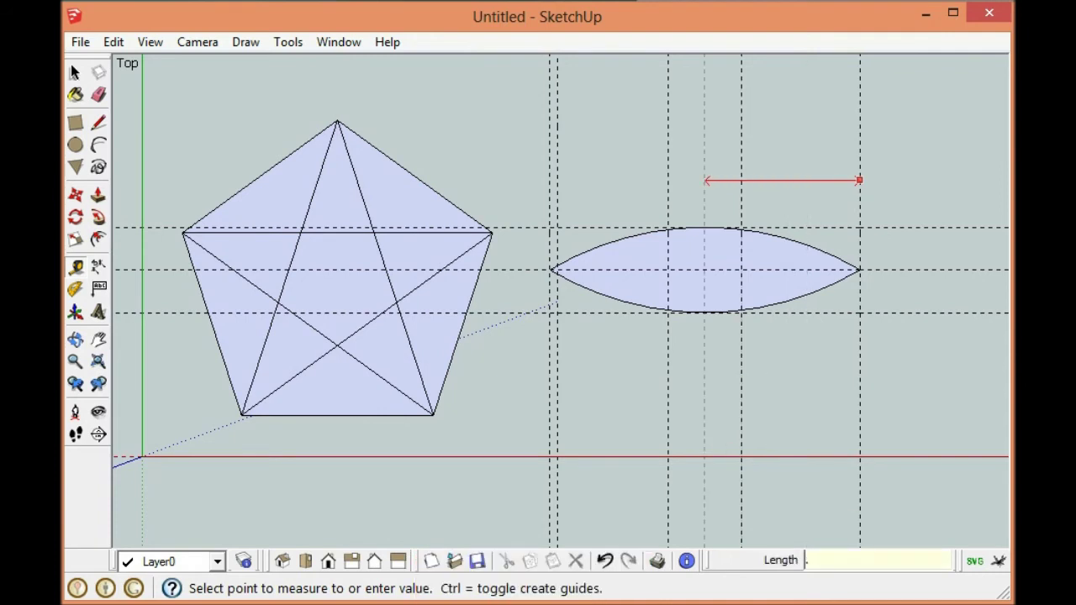
text(.25)
key(Return)
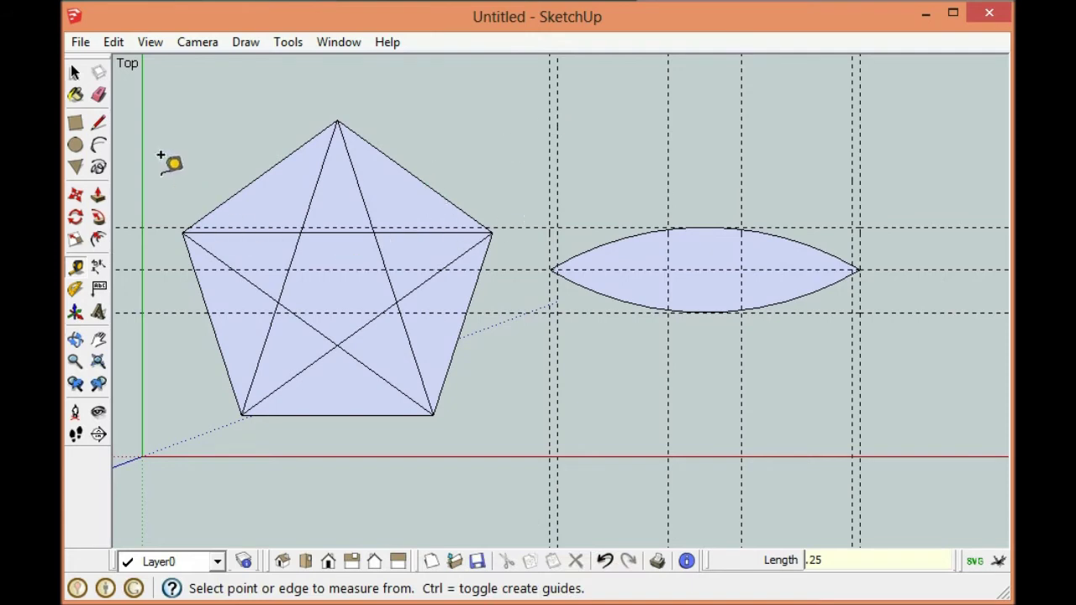
click(98, 121)
Cut the left tip flat with a vertical line at the inner guide and erase the pointed edges.
scroll(555, 286, up, 5)
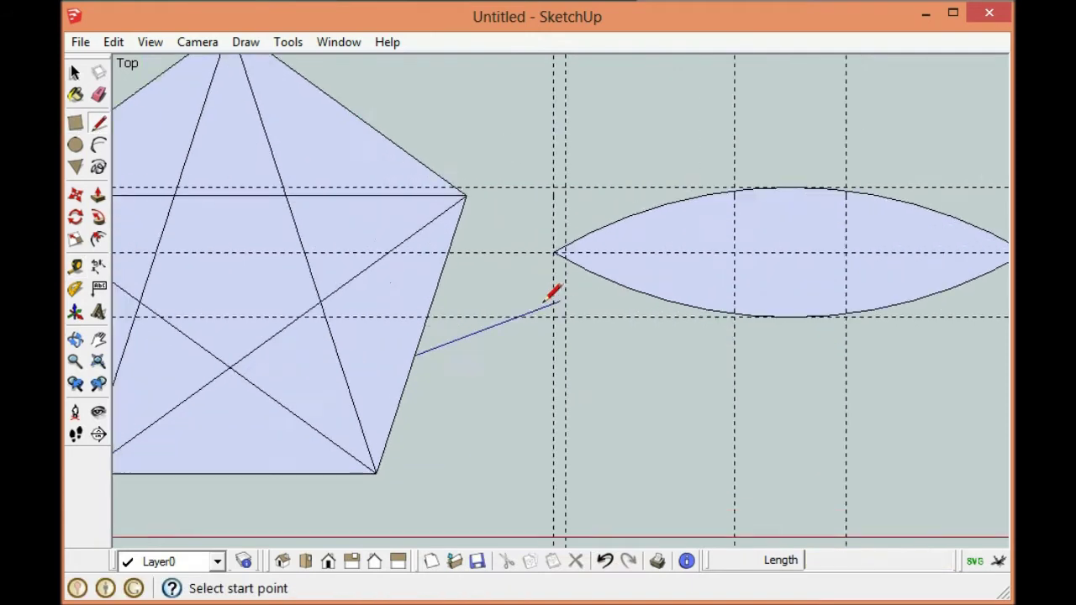
scroll(583, 234, up, 2)
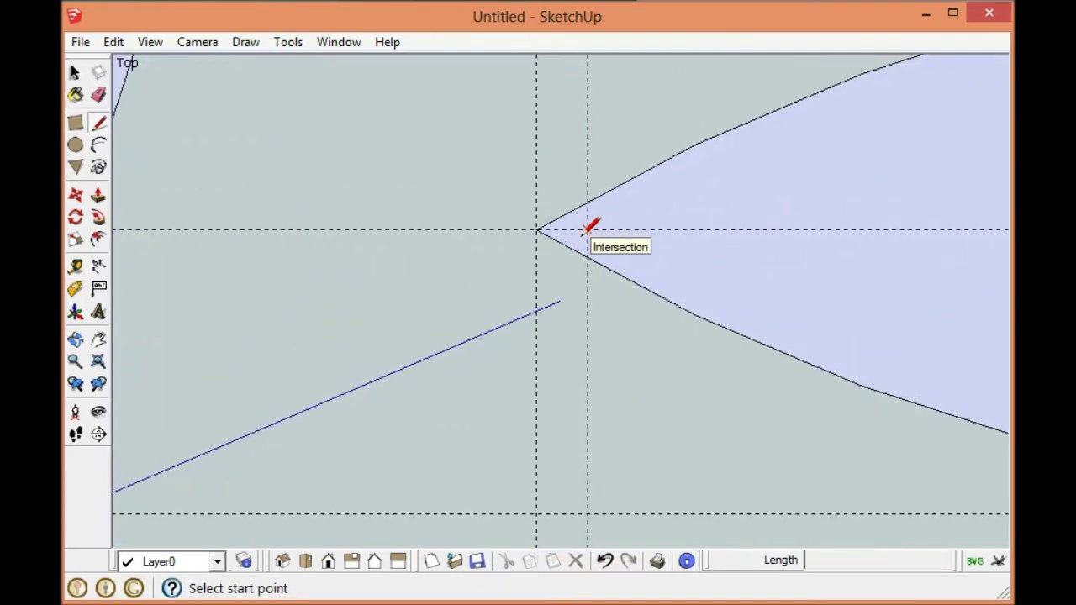
click(586, 203)
click(587, 257)
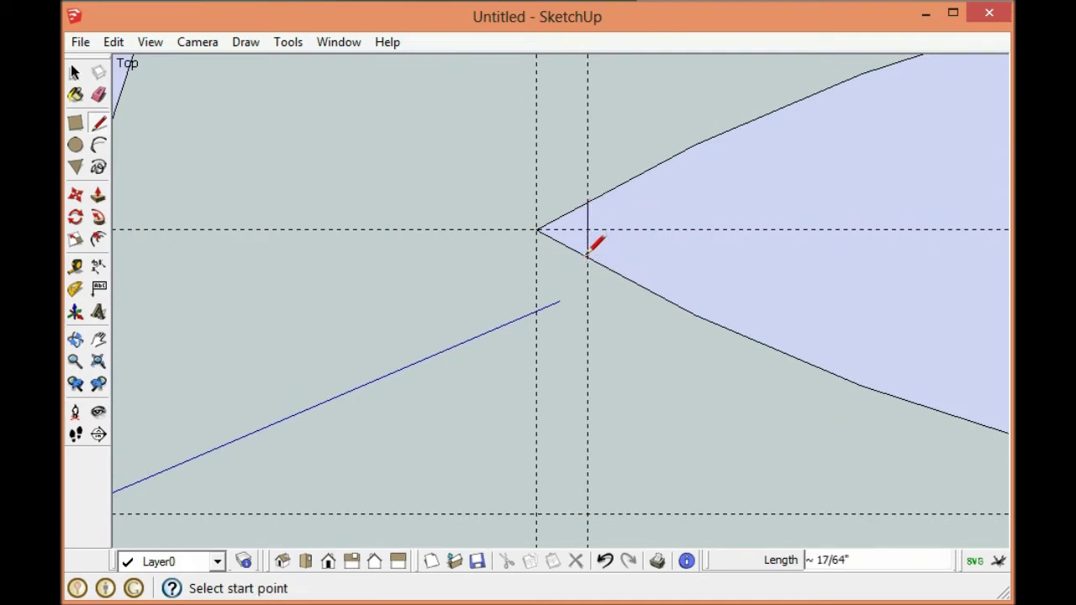
click(98, 95)
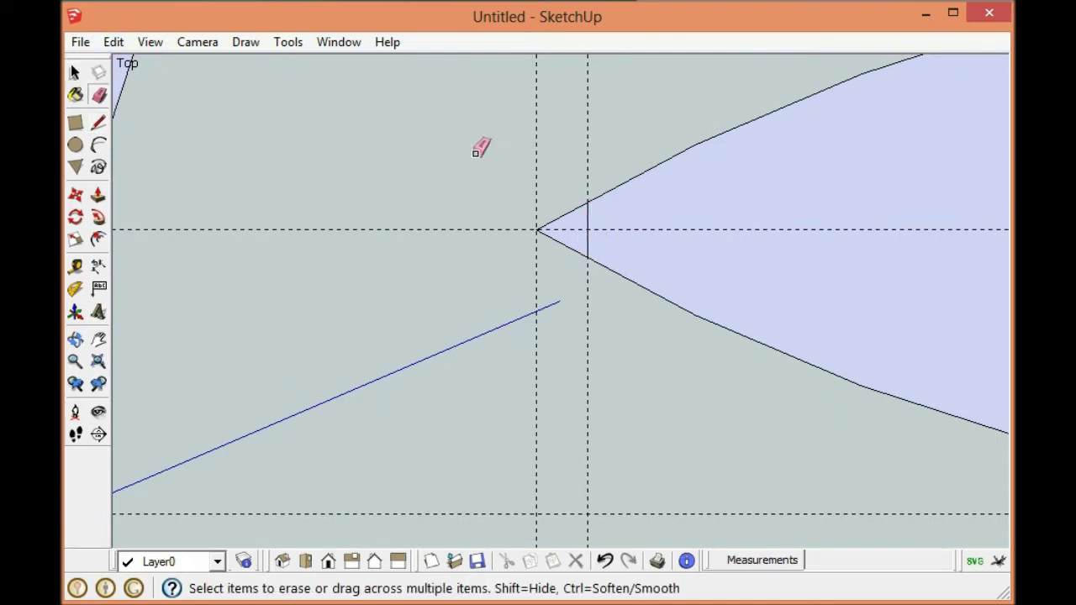
click(579, 207)
click(575, 244)
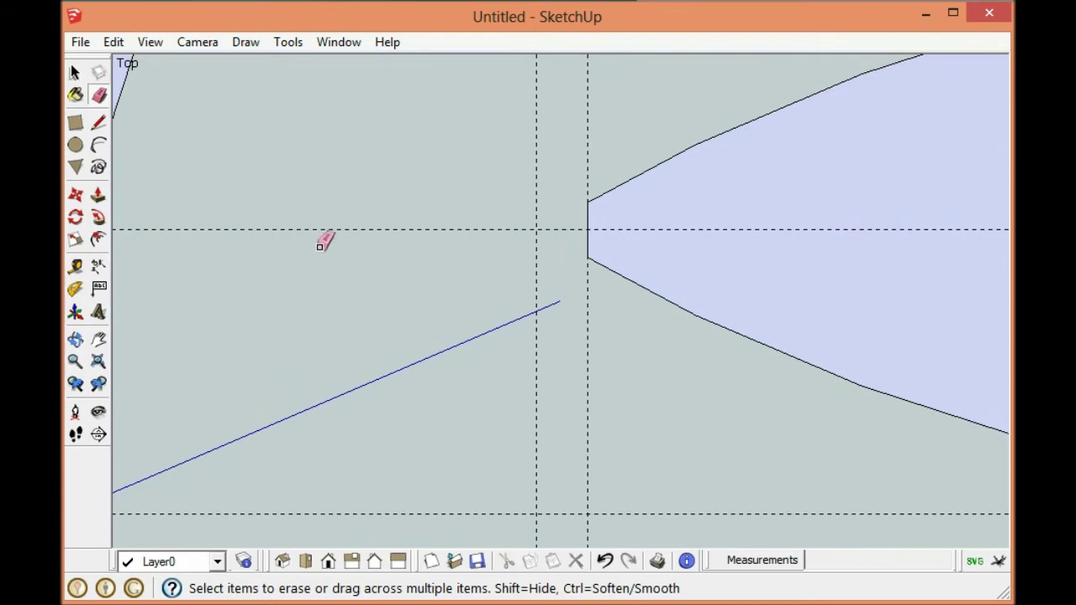
scroll(260, 253, down, 5)
scroll(782, 249, up, 4)
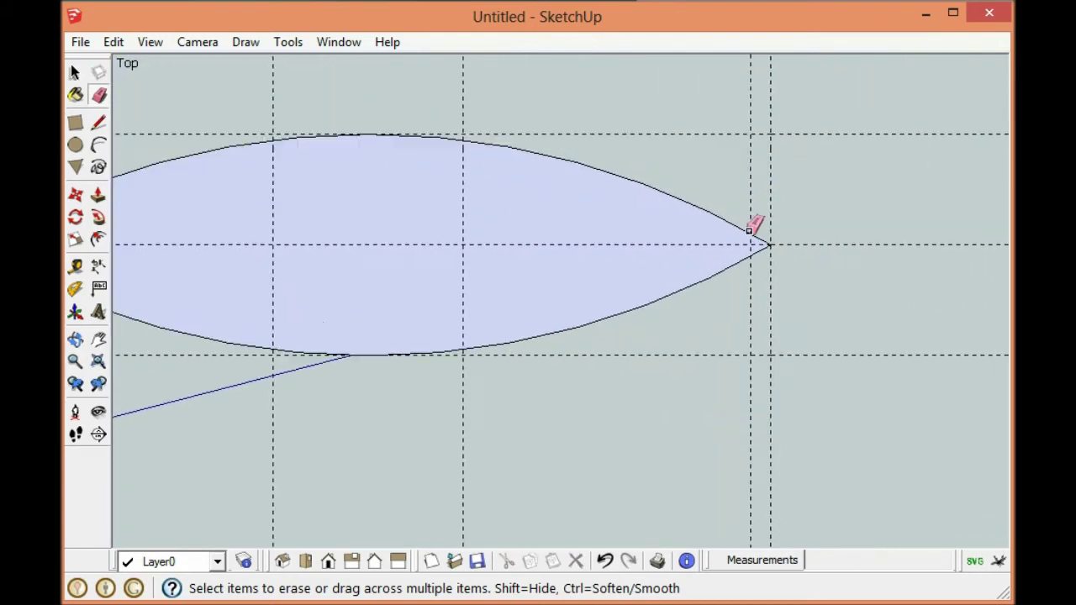
Cut the right tip flat the same way, erasing its upper and lower tip edges.
click(99, 124)
click(757, 237)
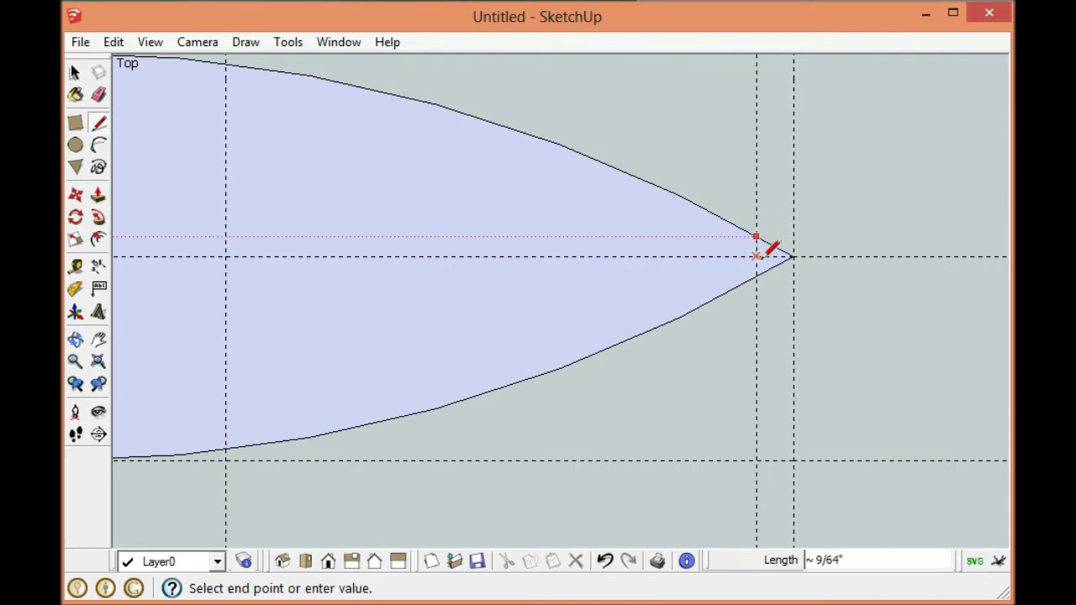
click(756, 276)
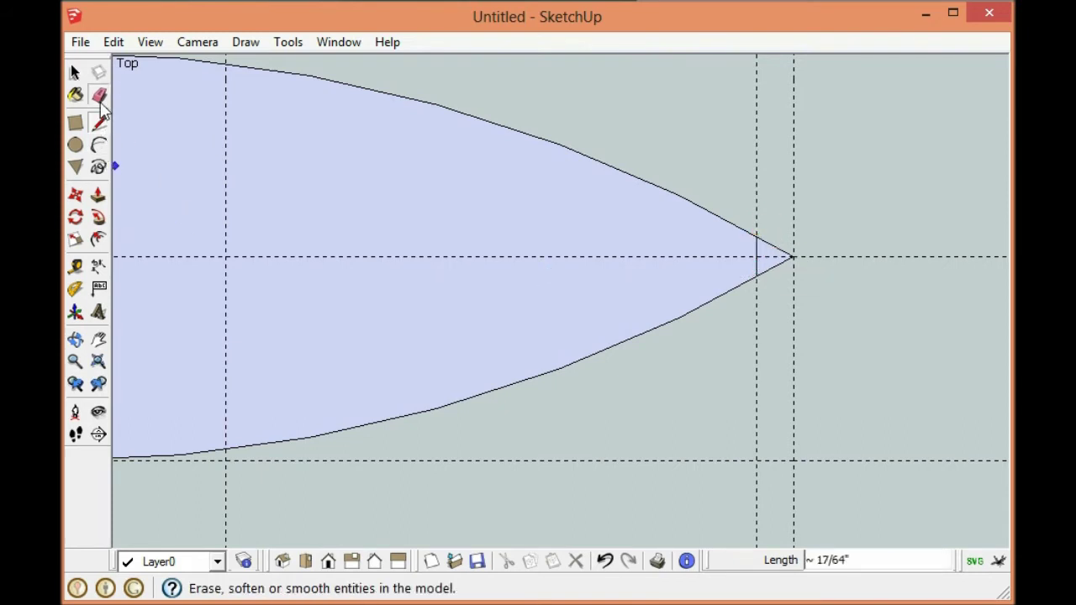
click(99, 94)
click(770, 247)
drag(770, 250, 777, 293)
scroll(833, 265, down, 4)
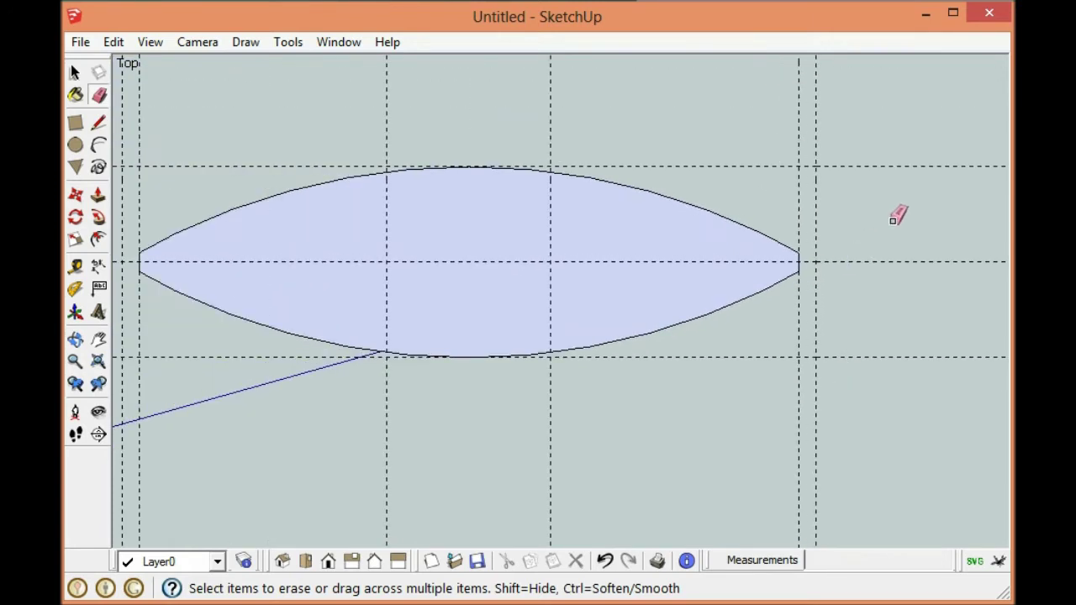
scroll(959, 185, down, 1)
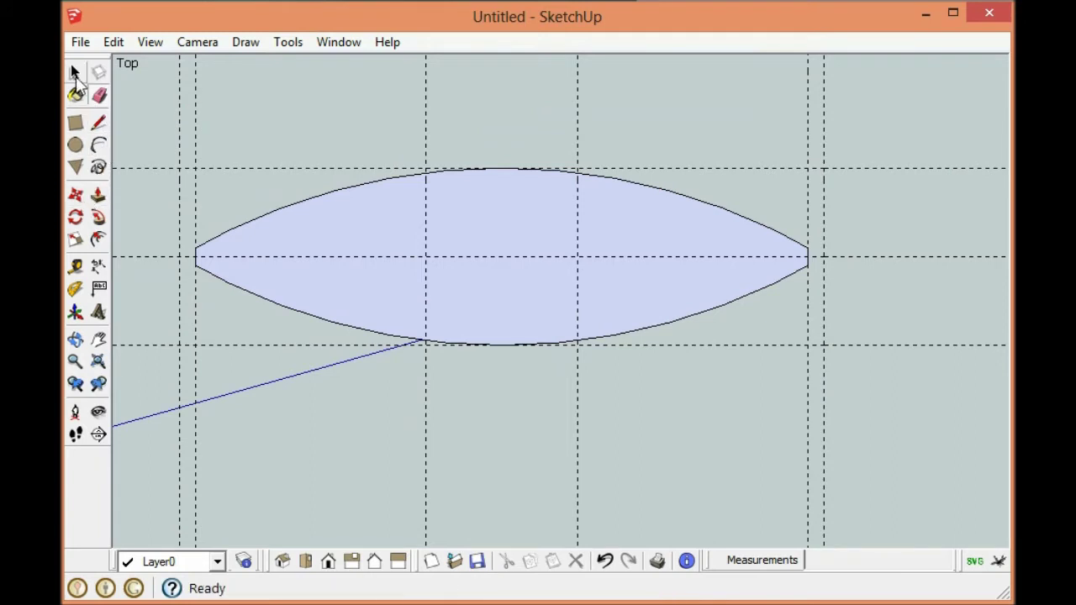
Move the lens's top arc up onto the upper guide line.
key(e)
click(74, 74)
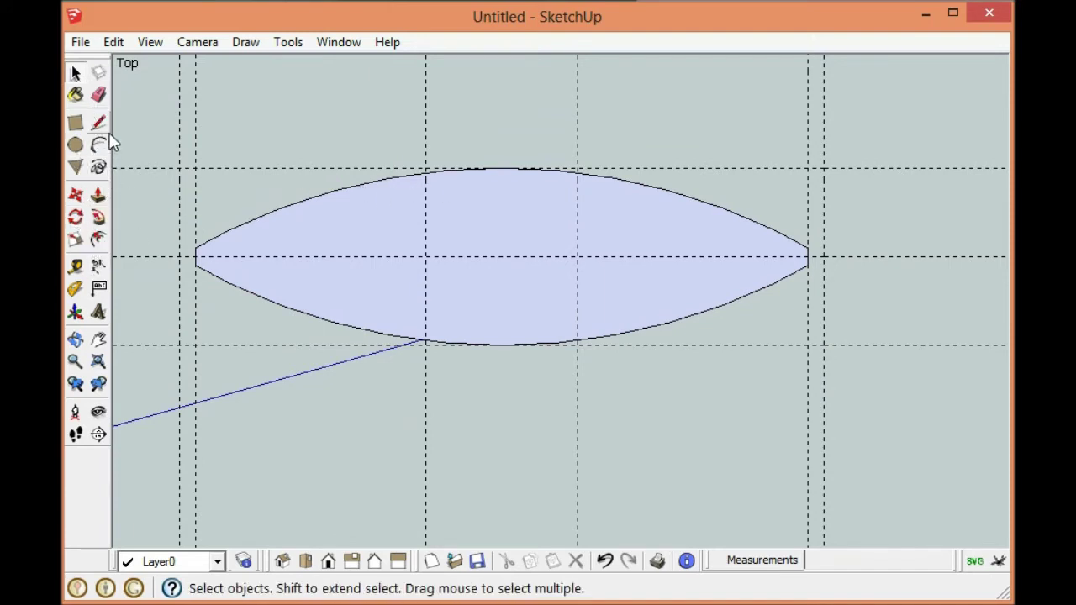
click(75, 194)
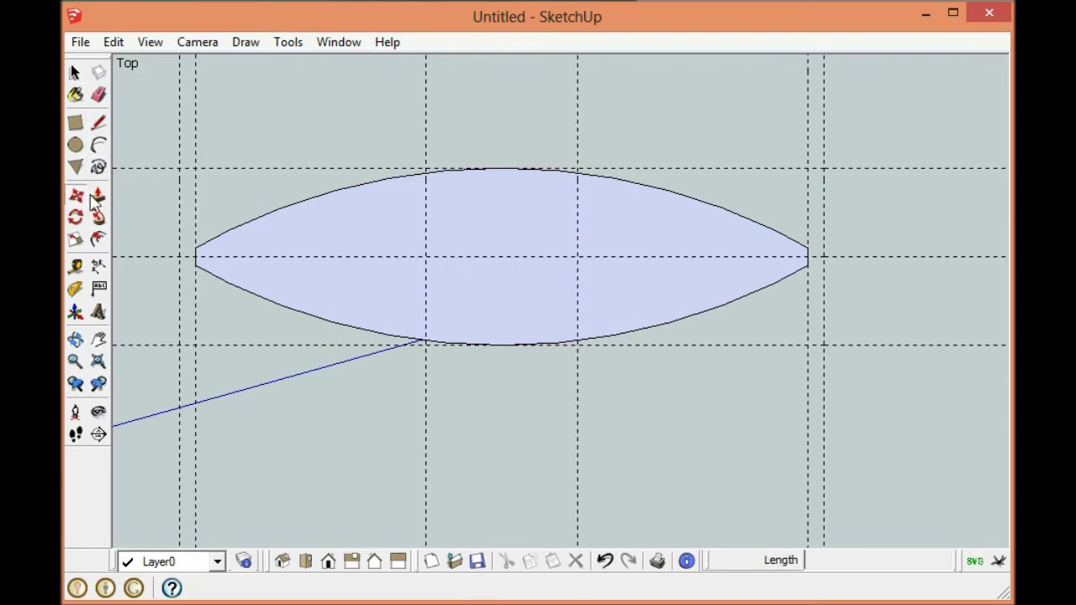
click(497, 172)
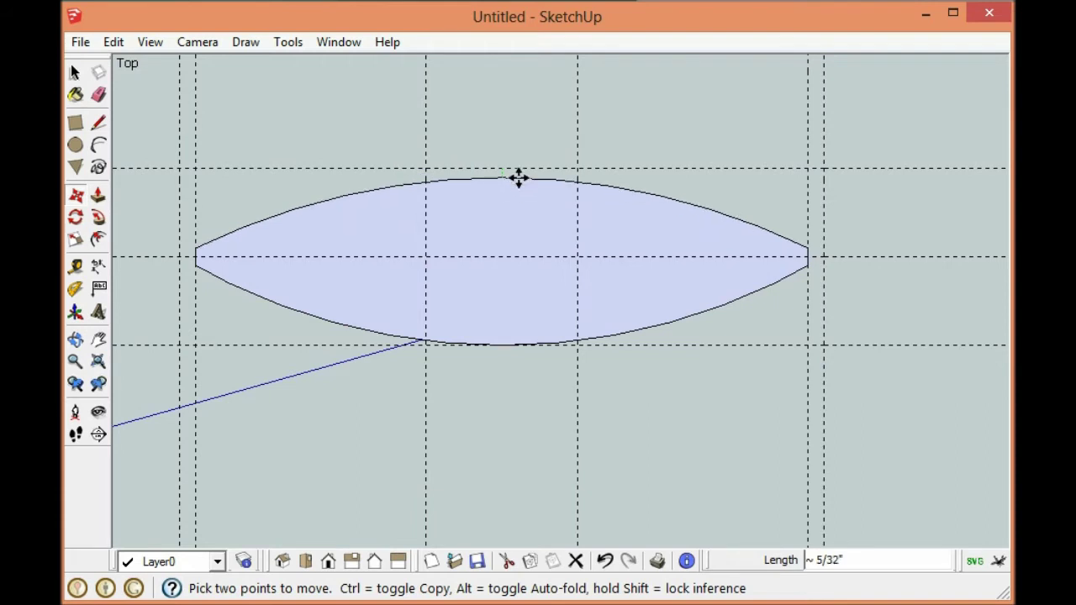
click(518, 170)
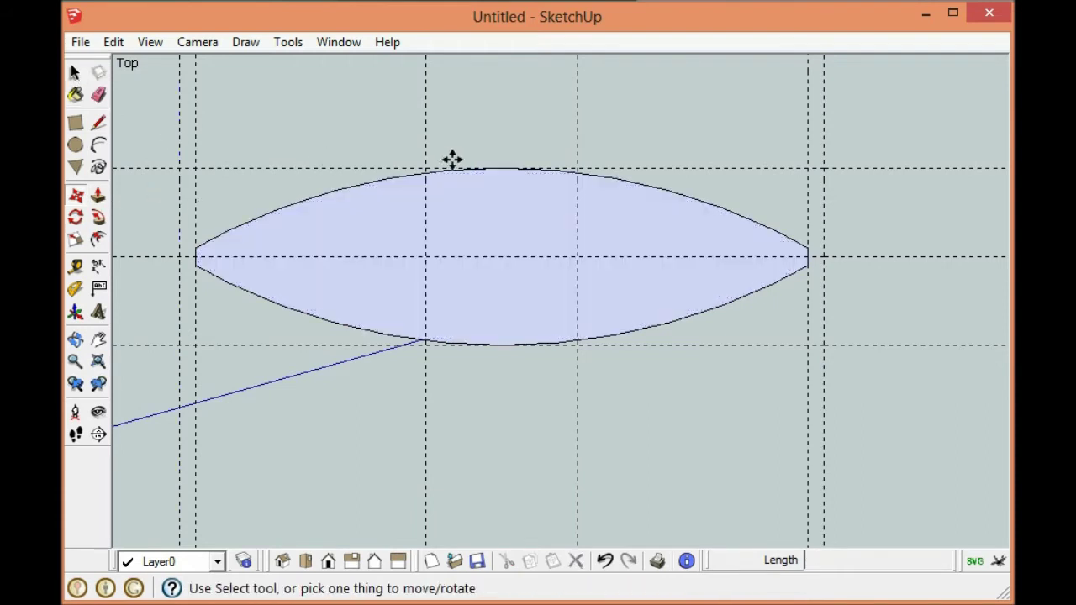
Copy the top arc 0.25" downward to form an inner curved edge.
click(75, 74)
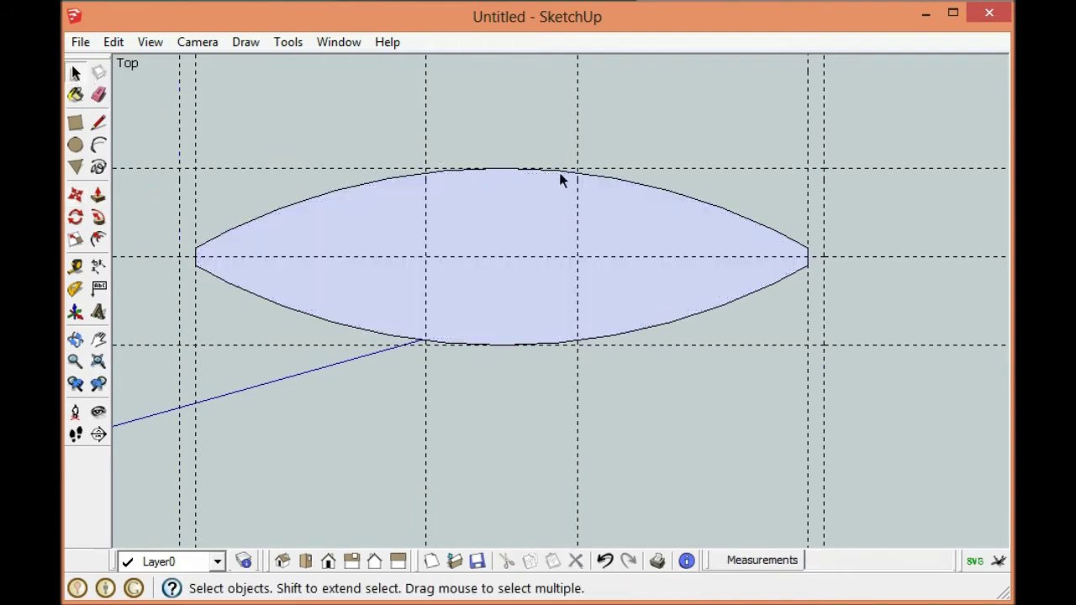
click(654, 190)
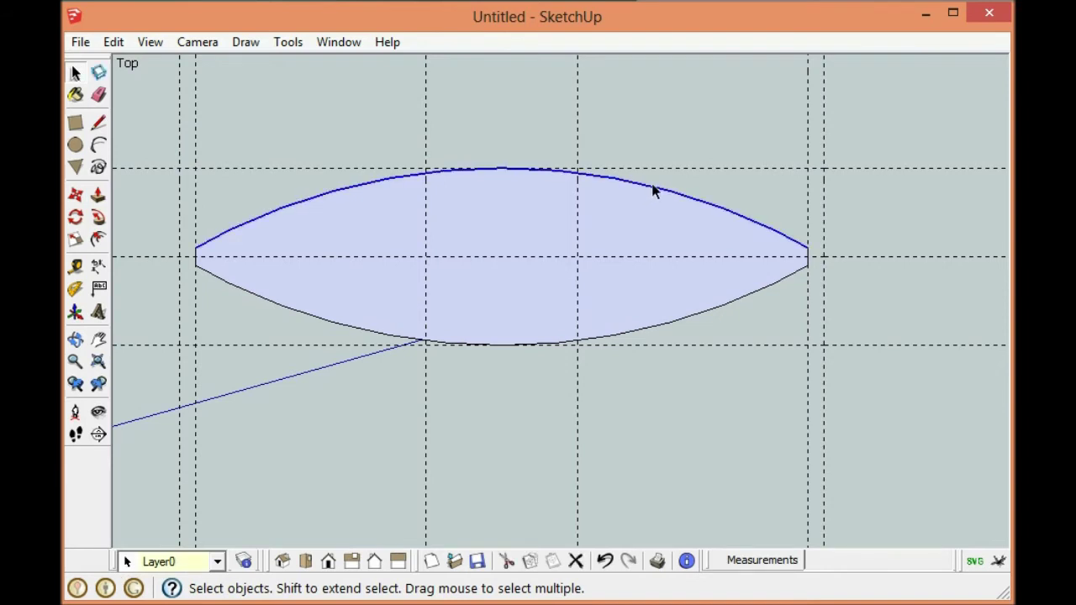
click(76, 216)
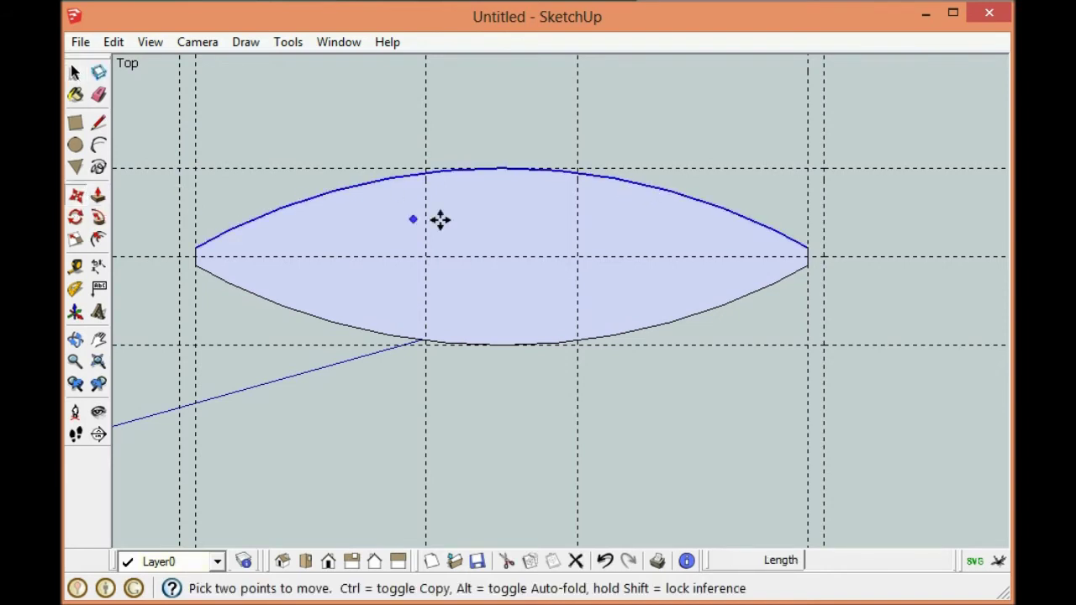
click(499, 169)
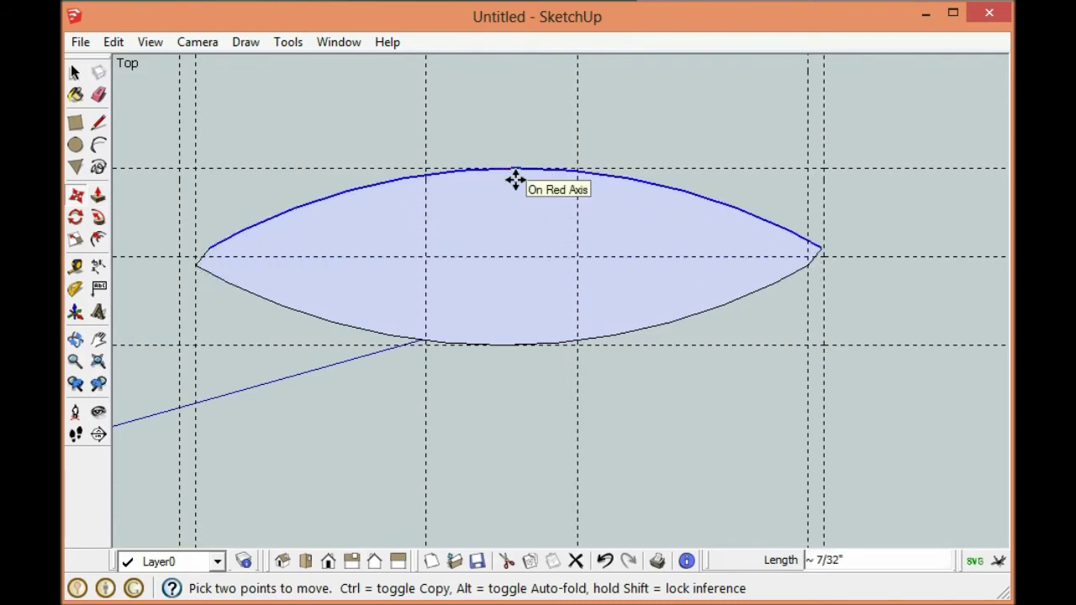
key(ctrl)
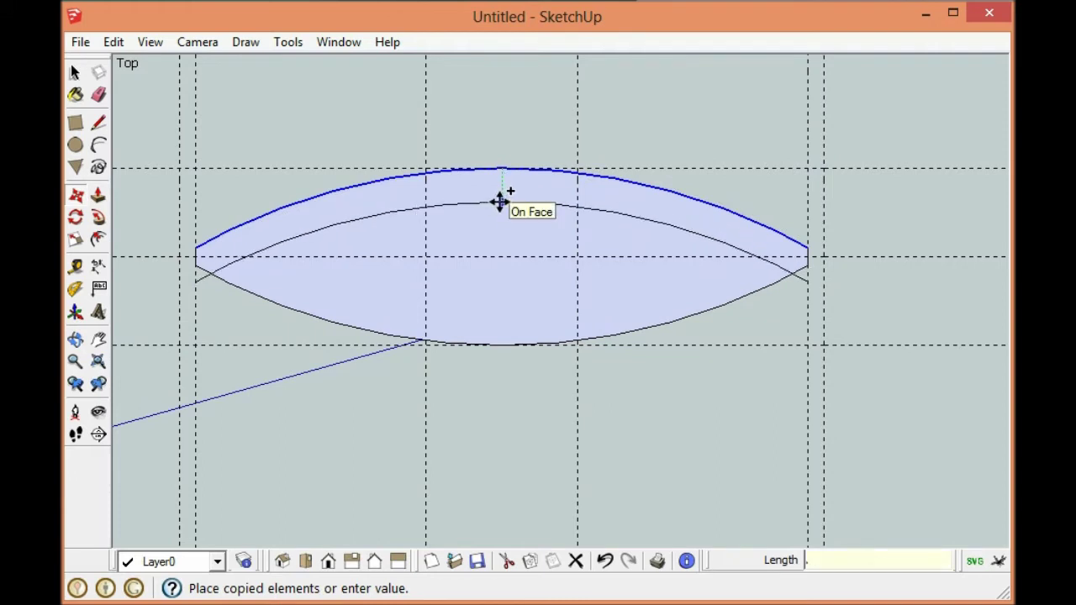
text(25)
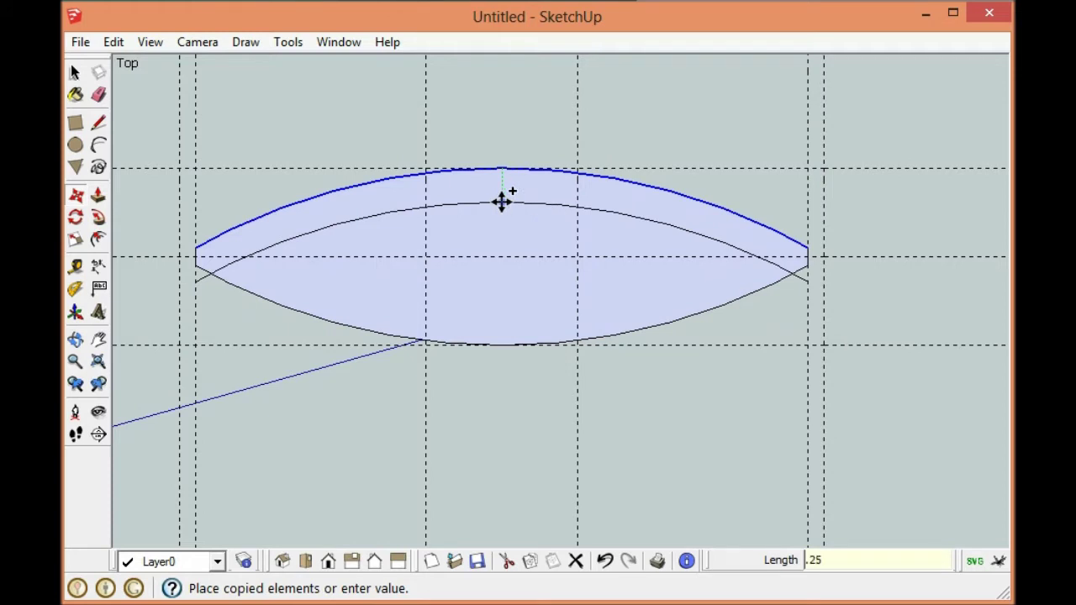
key(Return)
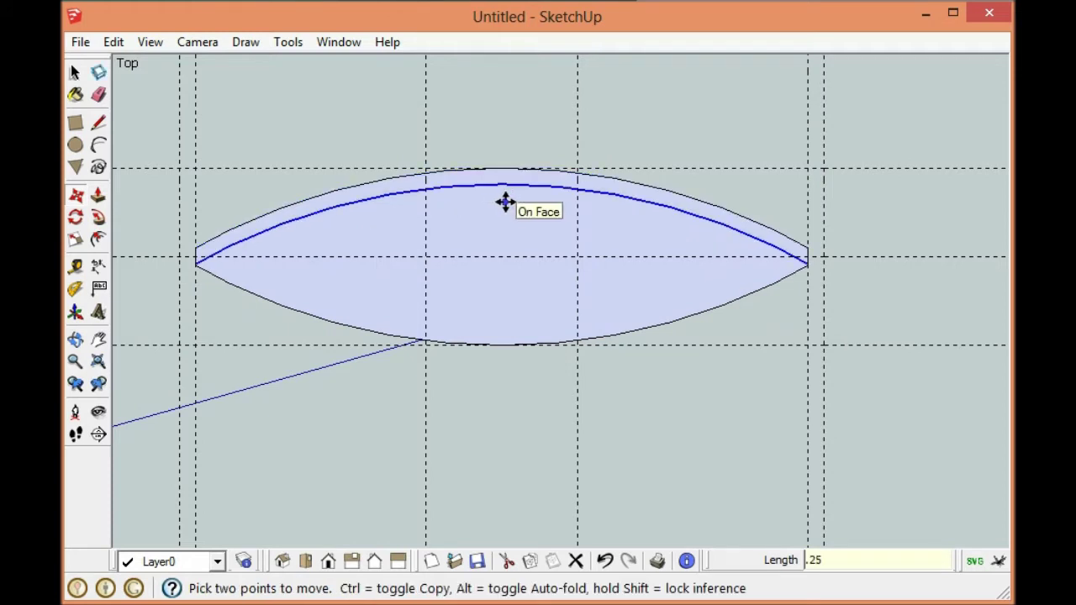
Place a parallel copy of the bottom arc 1/4" above the lower edge.
click(75, 74)
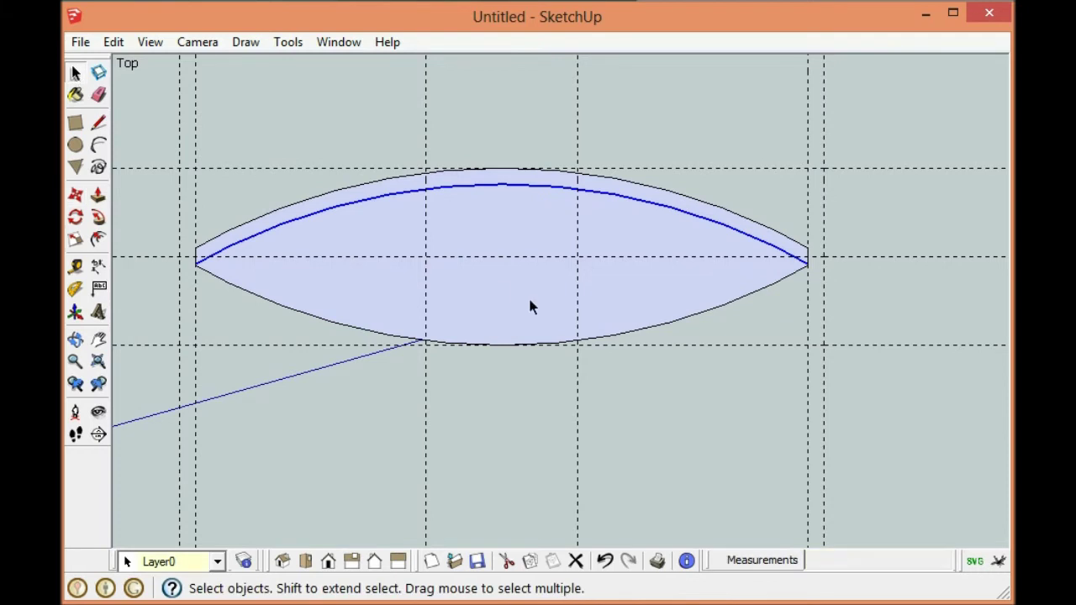
click(624, 333)
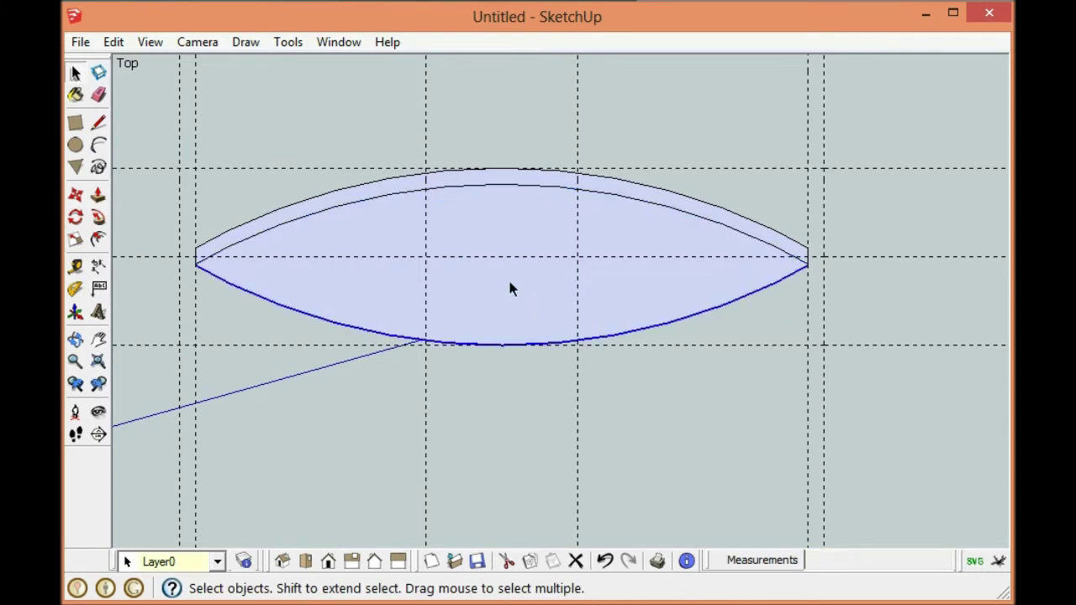
click(75, 195)
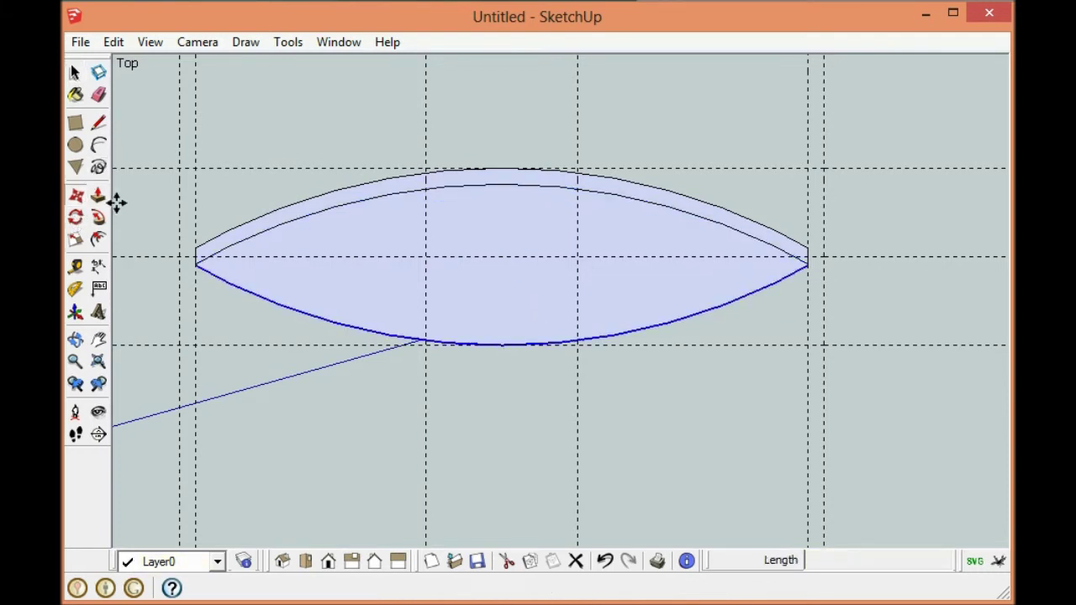
click(495, 344)
key(ctrl)
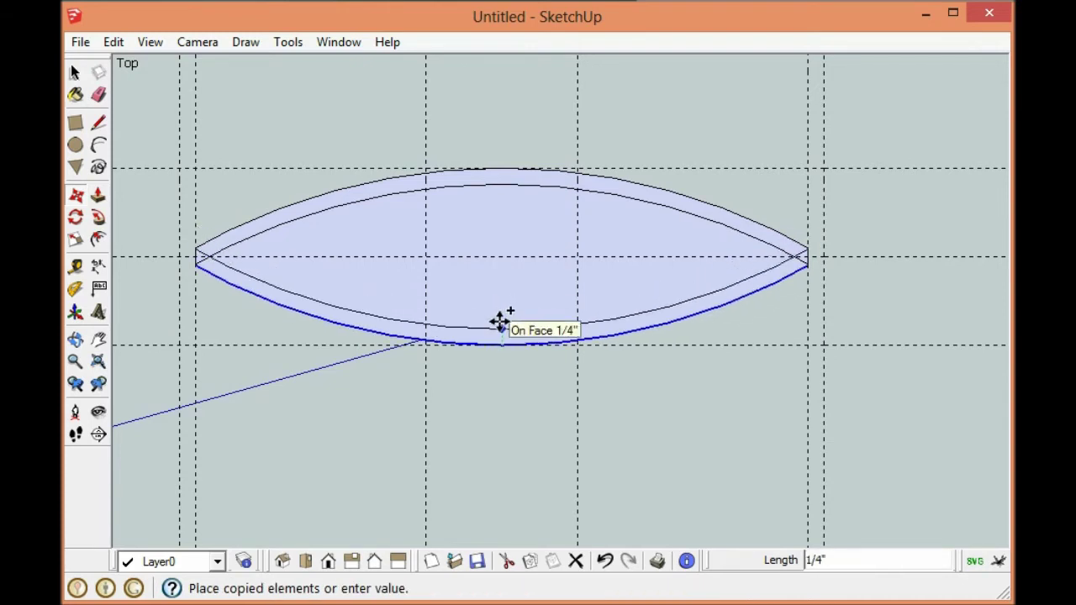
click(500, 322)
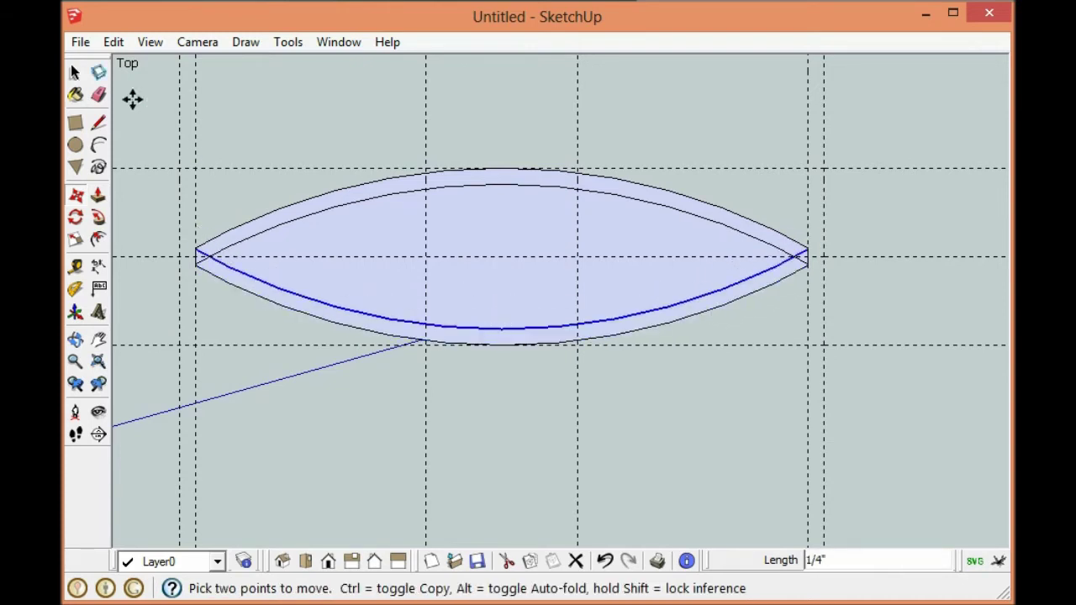
click(99, 94)
Erase the overlapping inner-arc stubs at the left and right lens tips.
scroll(190, 282, up, 5)
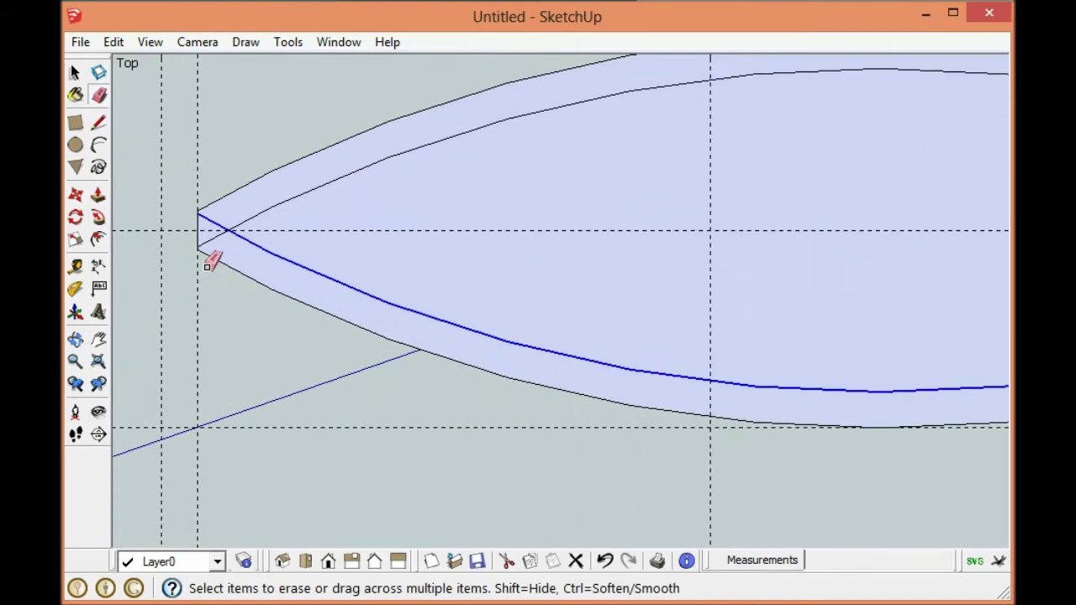
drag(210, 211, 211, 240)
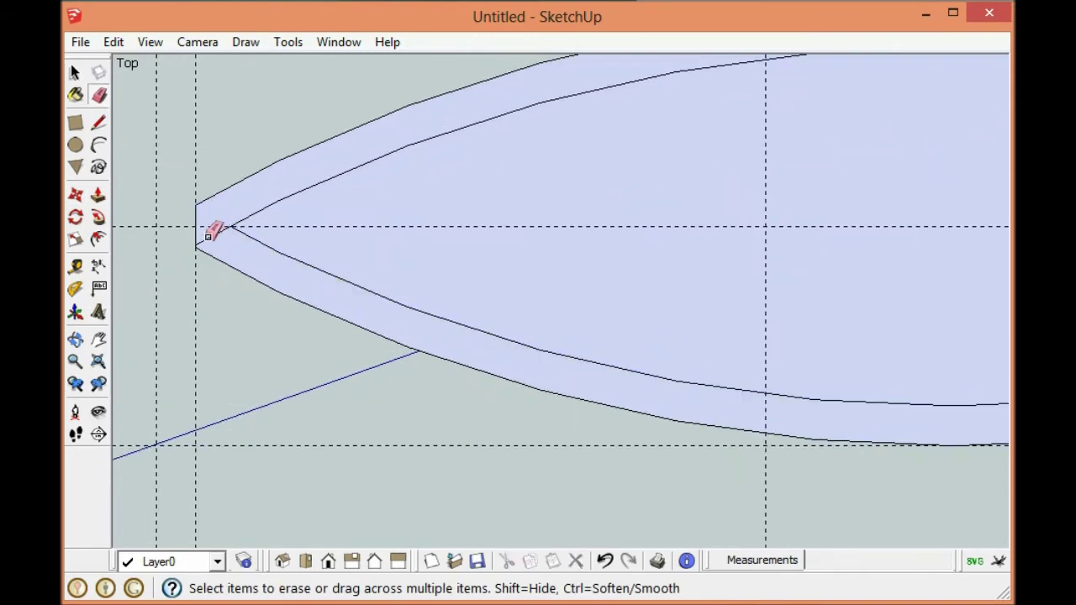
scroll(116, 259, down, 5)
scroll(736, 244, up, 5)
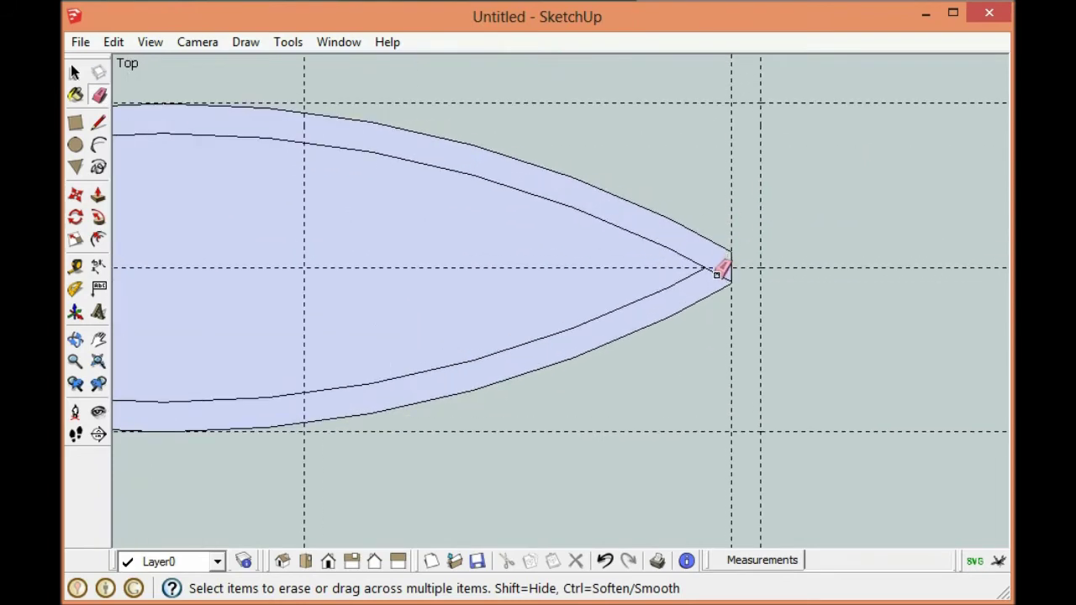
scroll(920, 245, down, 4)
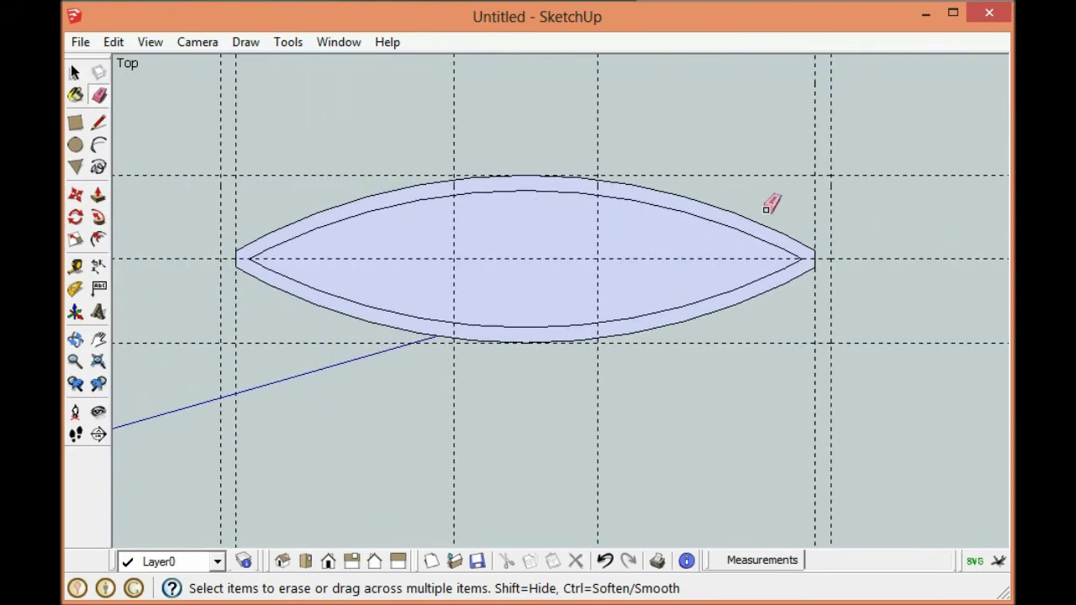
click(76, 266)
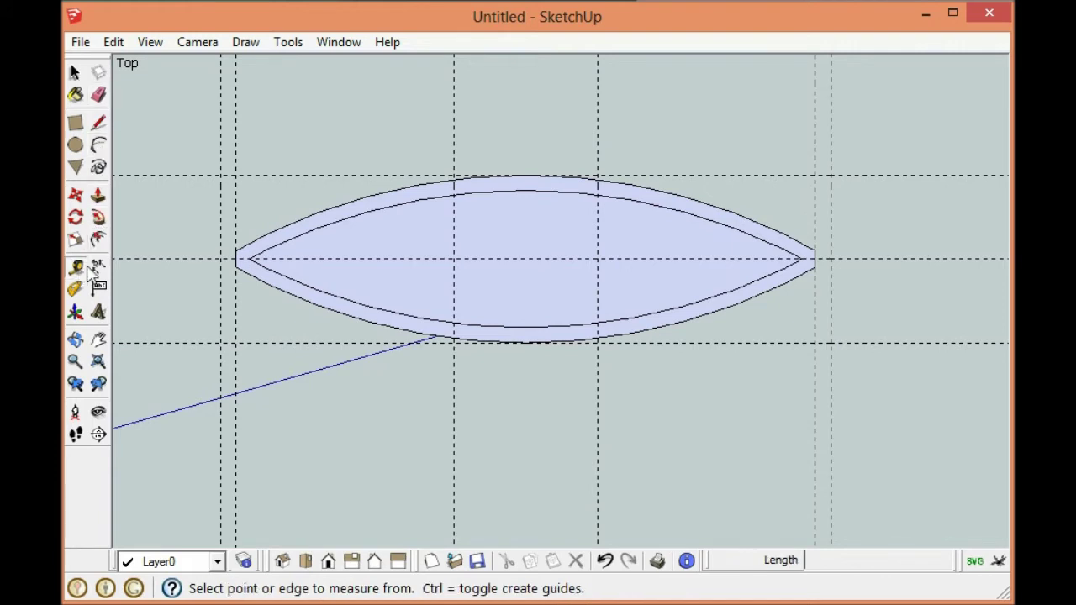
Add two slot guides offset from the central vertical guides.
click(450, 104)
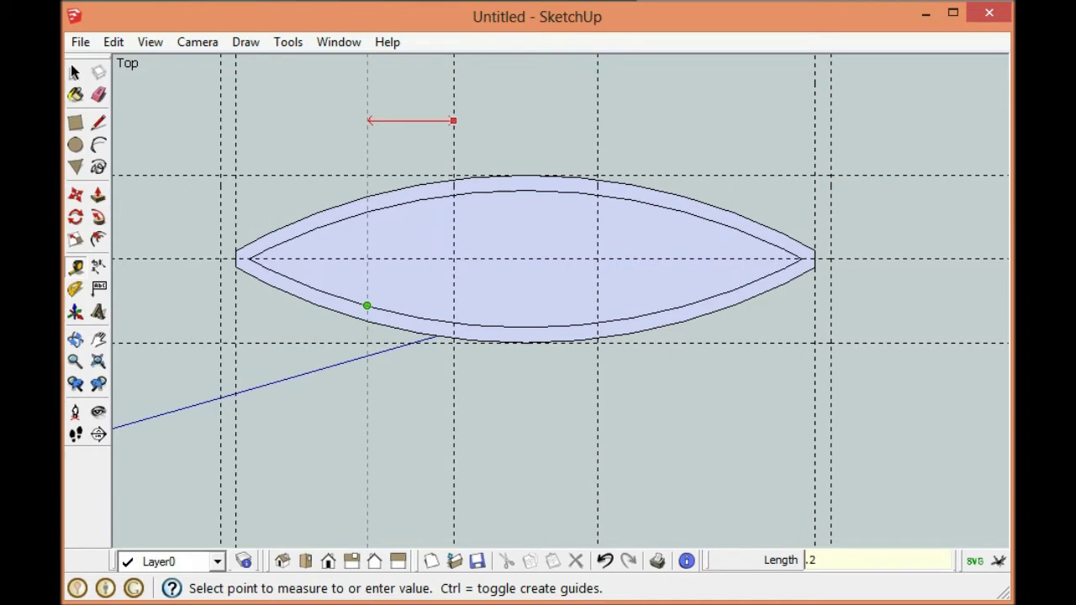
text(5)
key(Return)
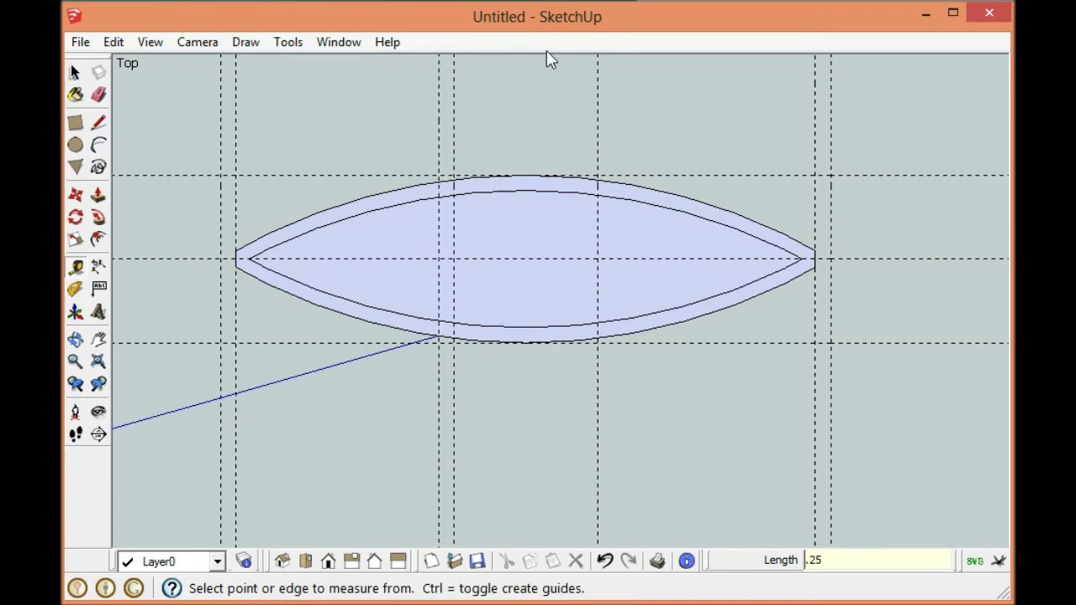
click(454, 120)
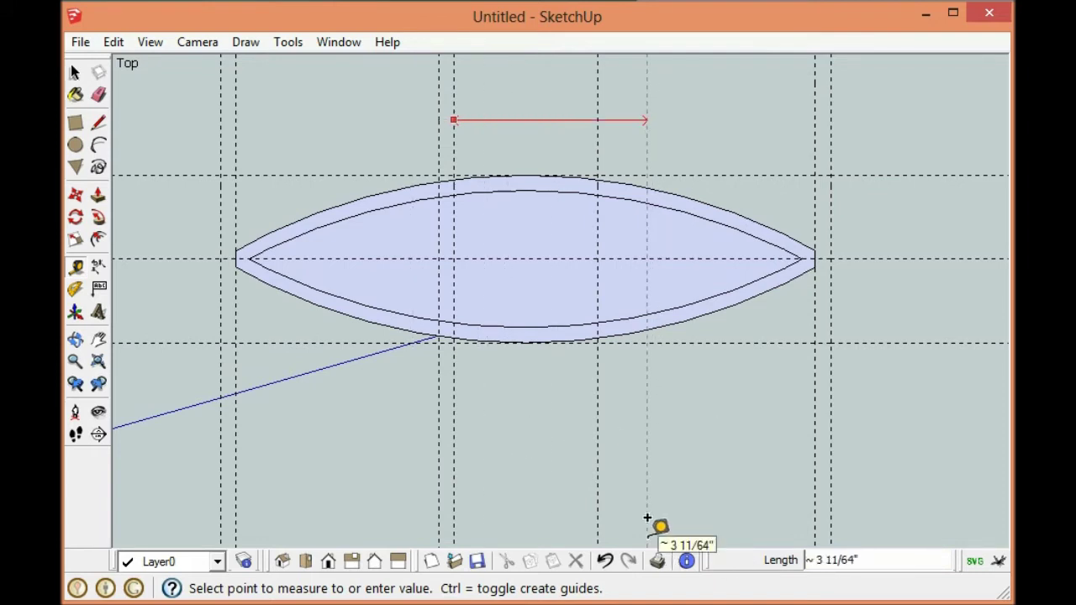
text(5)
key(Return)
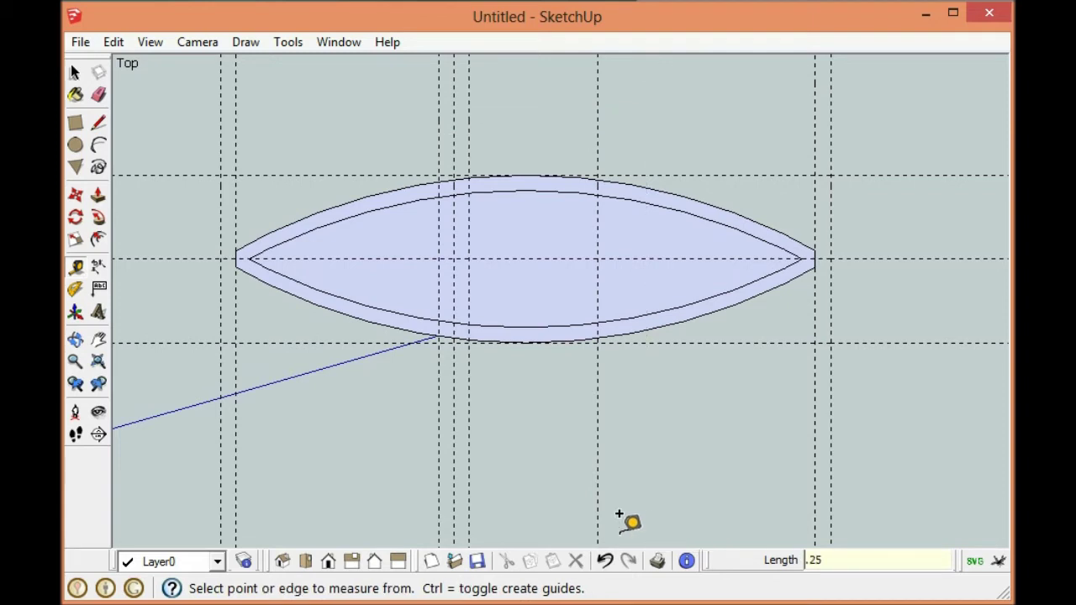
click(594, 104)
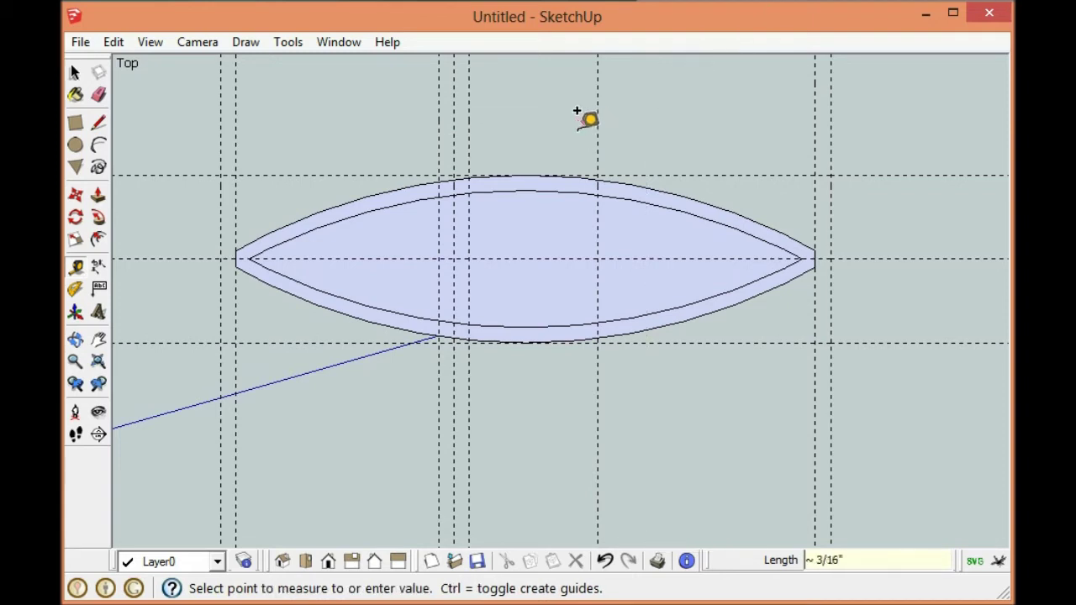
click(670, 124)
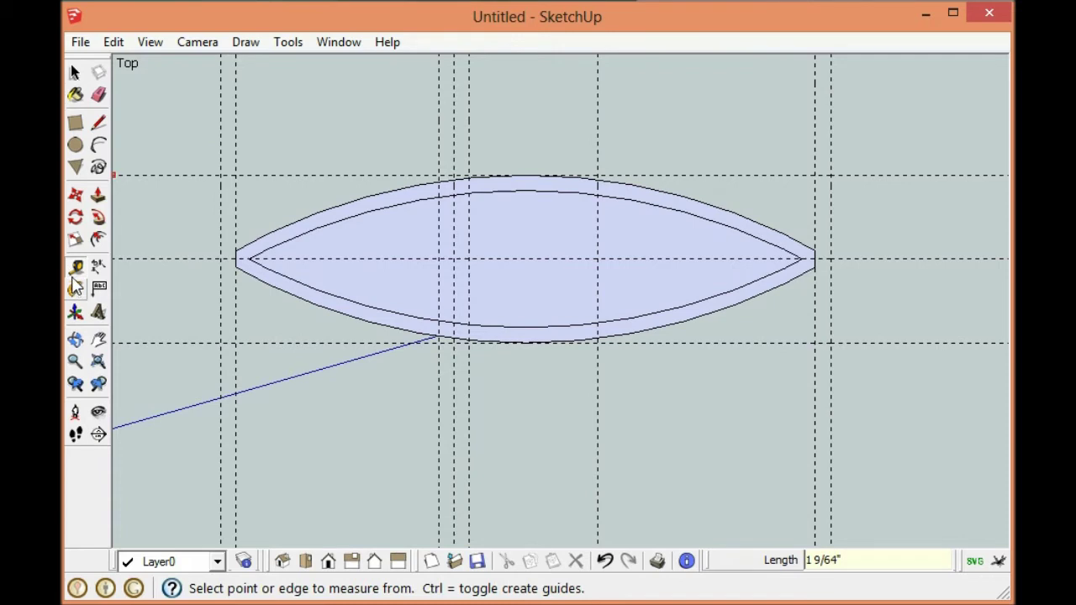
Add guides beside the centre-right guide, one .25" away.
click(596, 122)
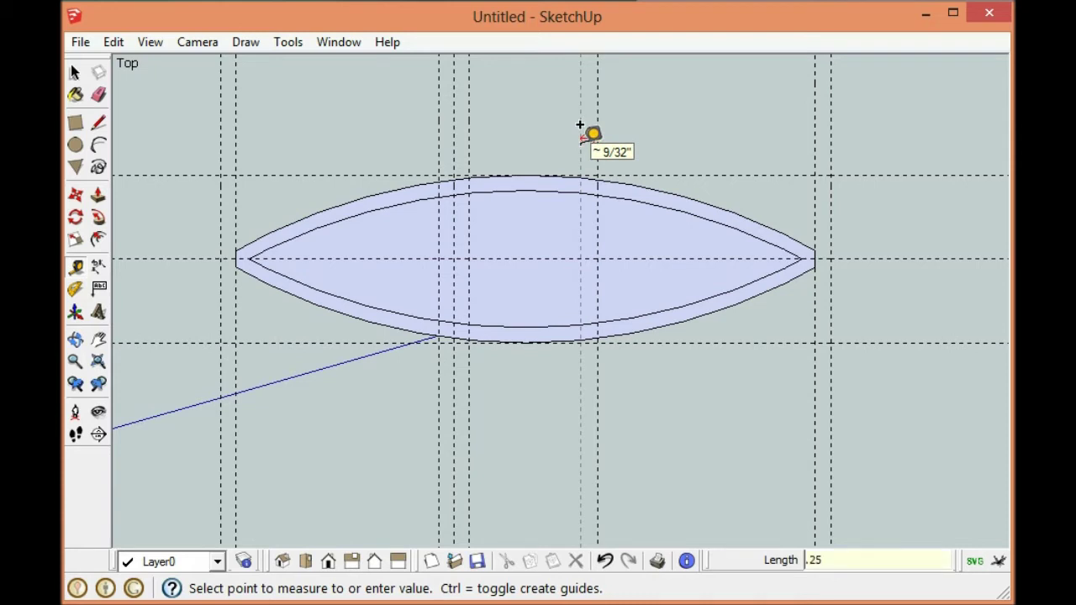
click(580, 125)
click(599, 127)
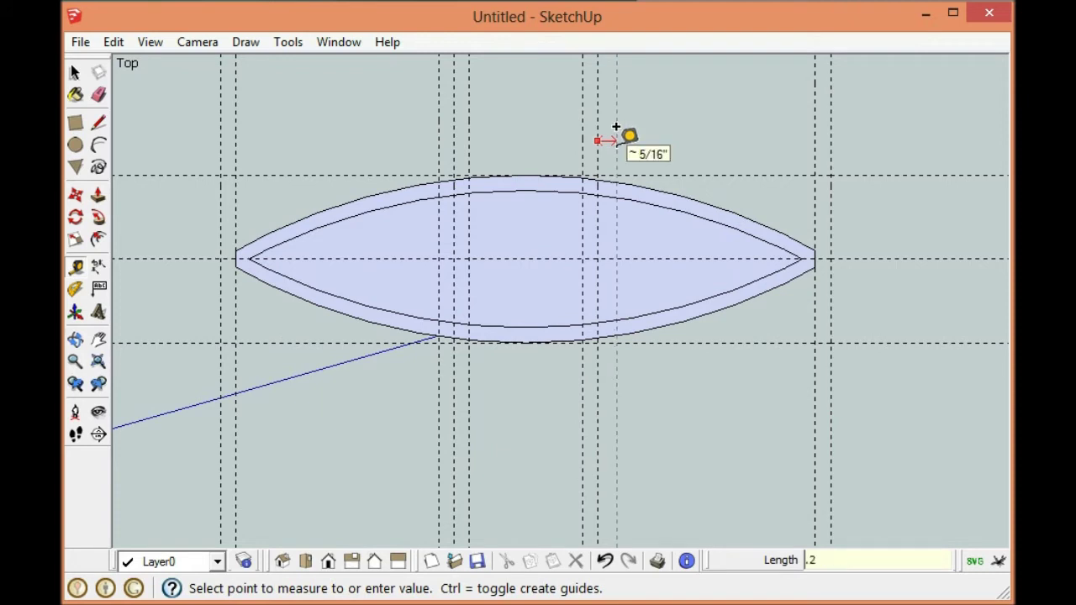
text(.25)
key(Return)
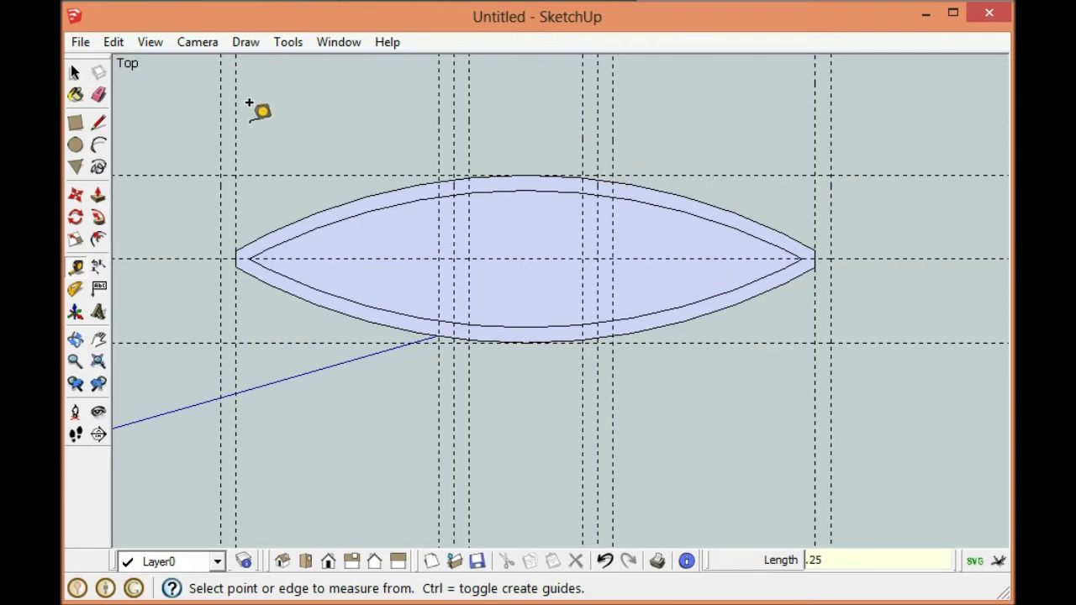
Add guides .25" further inside both the left and right tip guides.
click(237, 124)
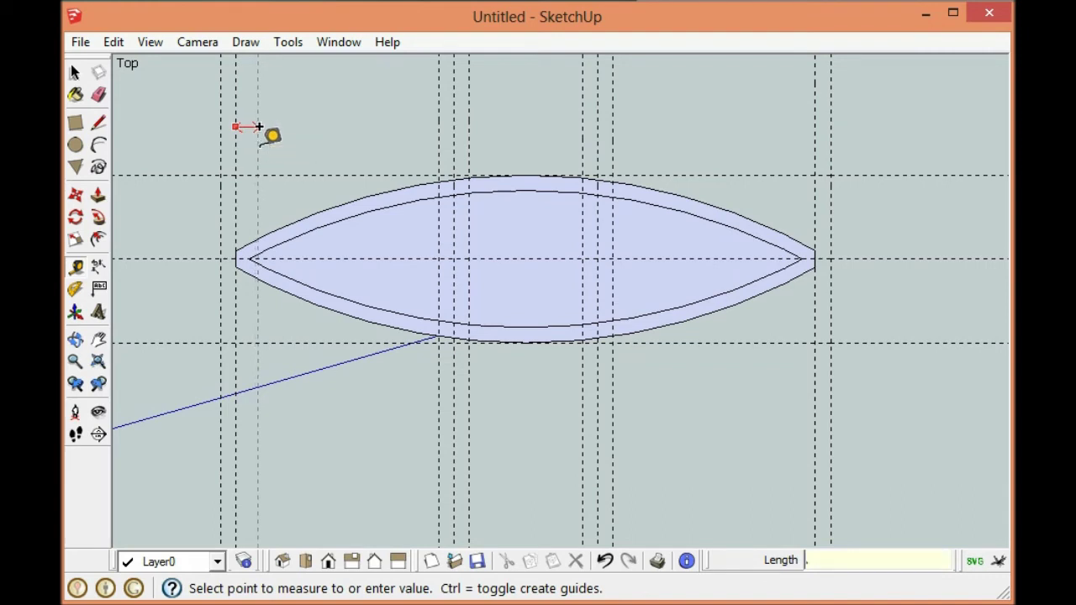
text(.25)
key(Return)
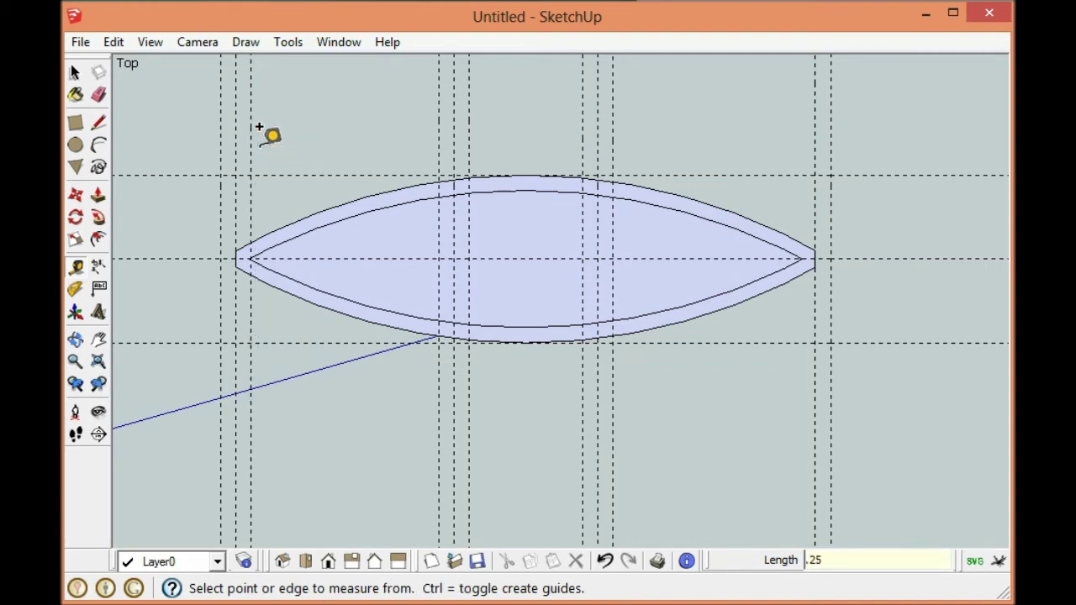
click(815, 148)
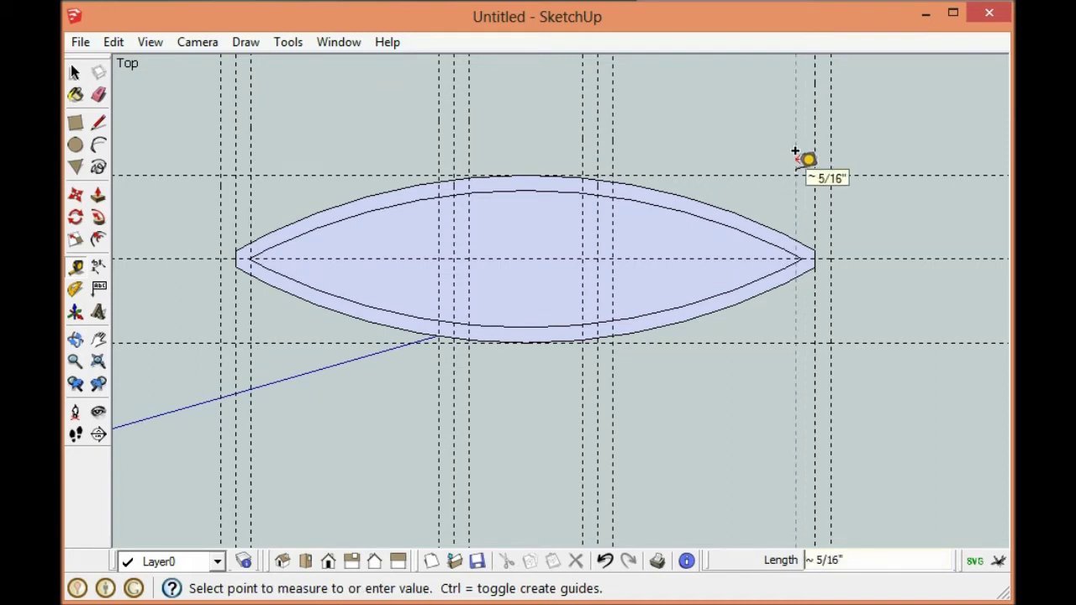
text(.2)
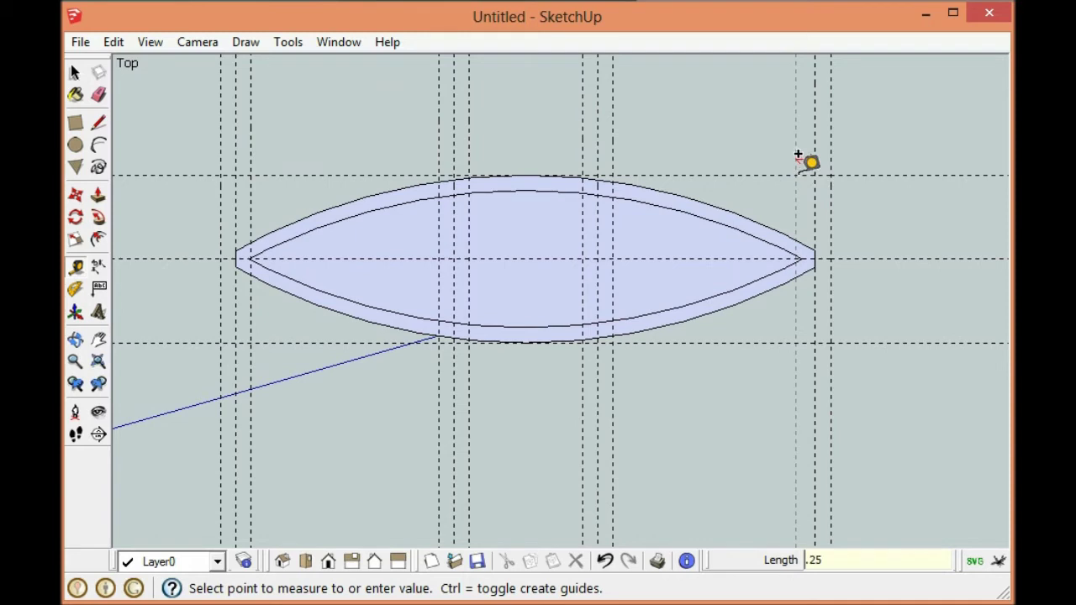
text(5)
key(Return)
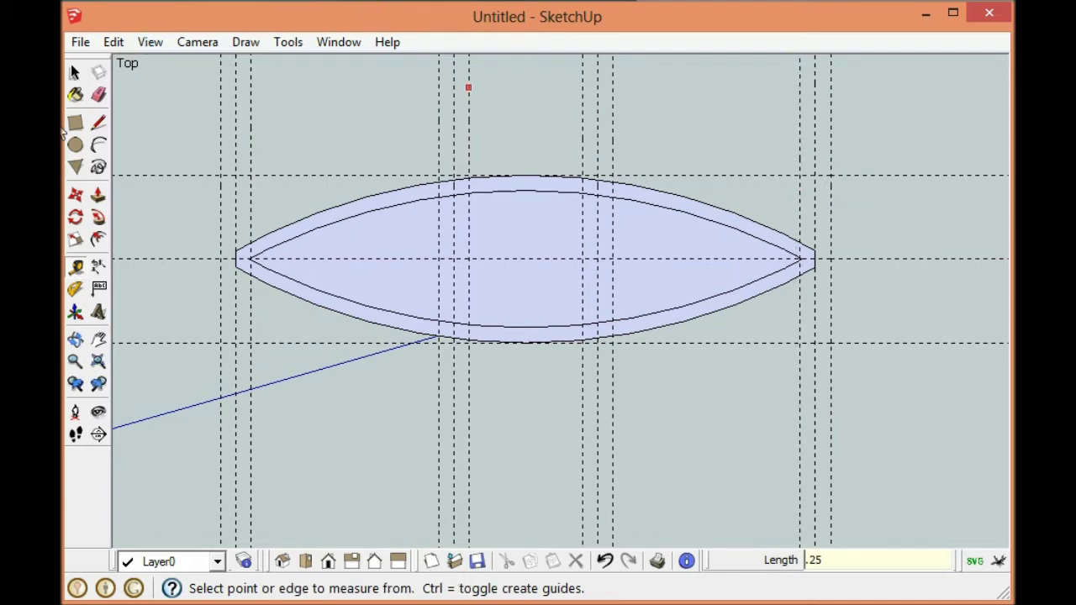
Draw the first vertical slot line from the upper inner curve to the lower one.
click(99, 123)
scroll(471, 257, up, 4)
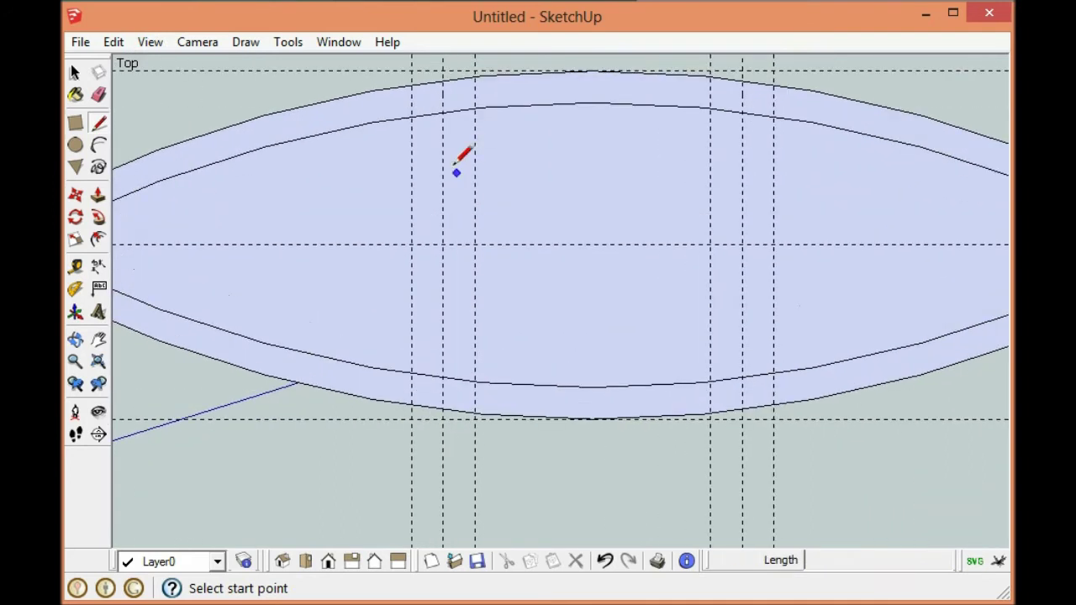
click(412, 117)
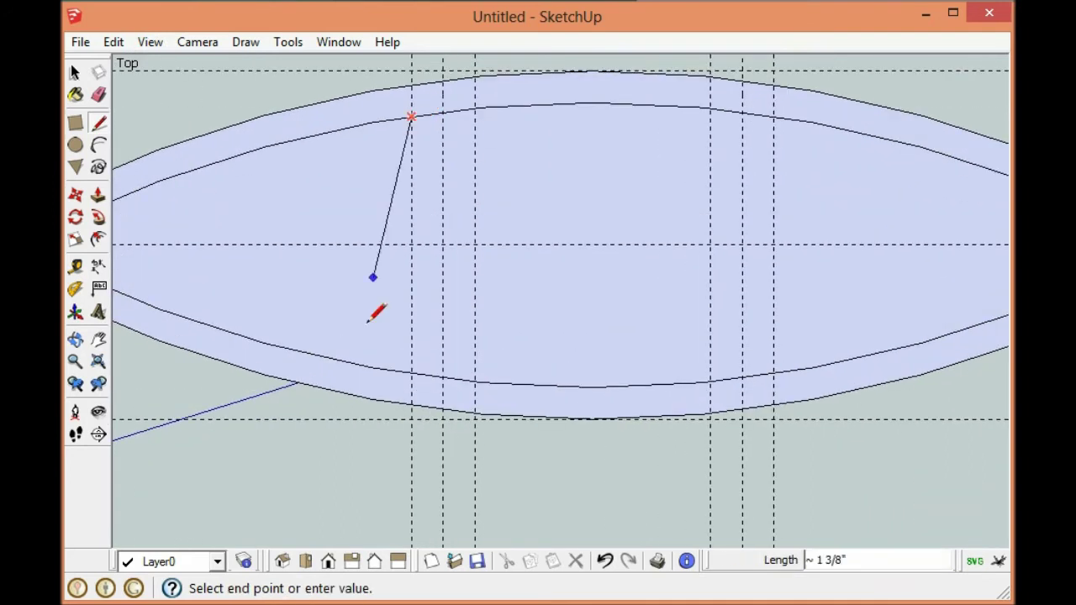
click(412, 371)
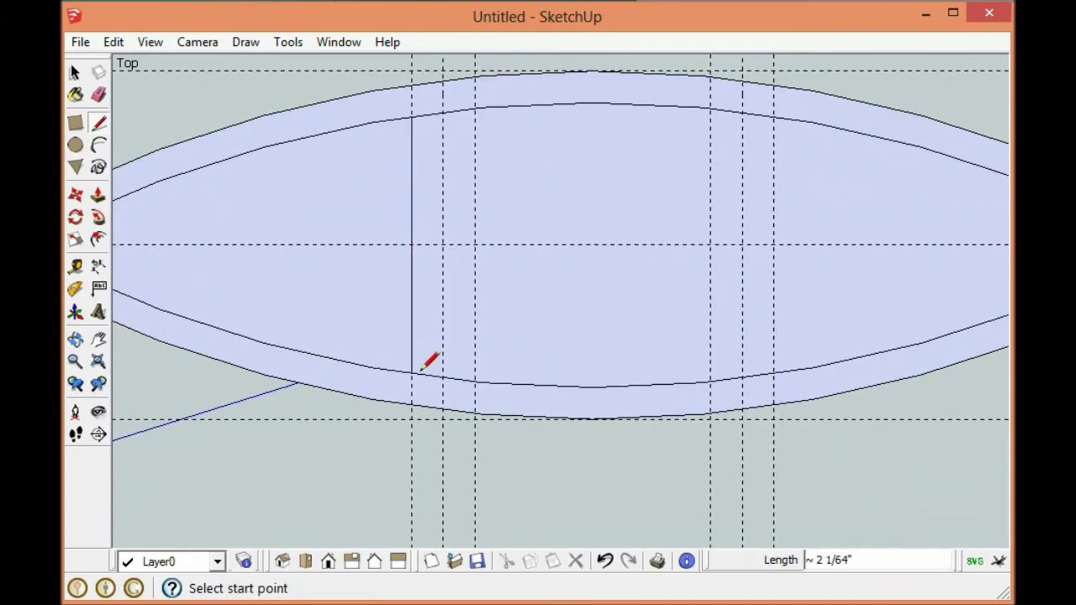
Undo a misplaced line and redraw the second slot line along its guide.
scroll(476, 106, up, 2)
click(476, 107)
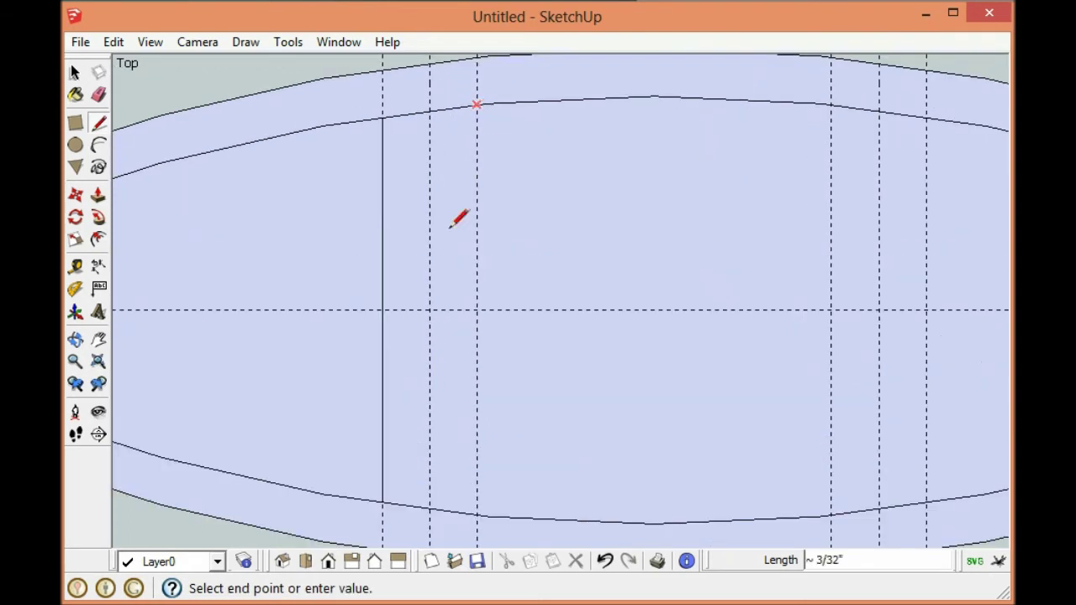
click(476, 515)
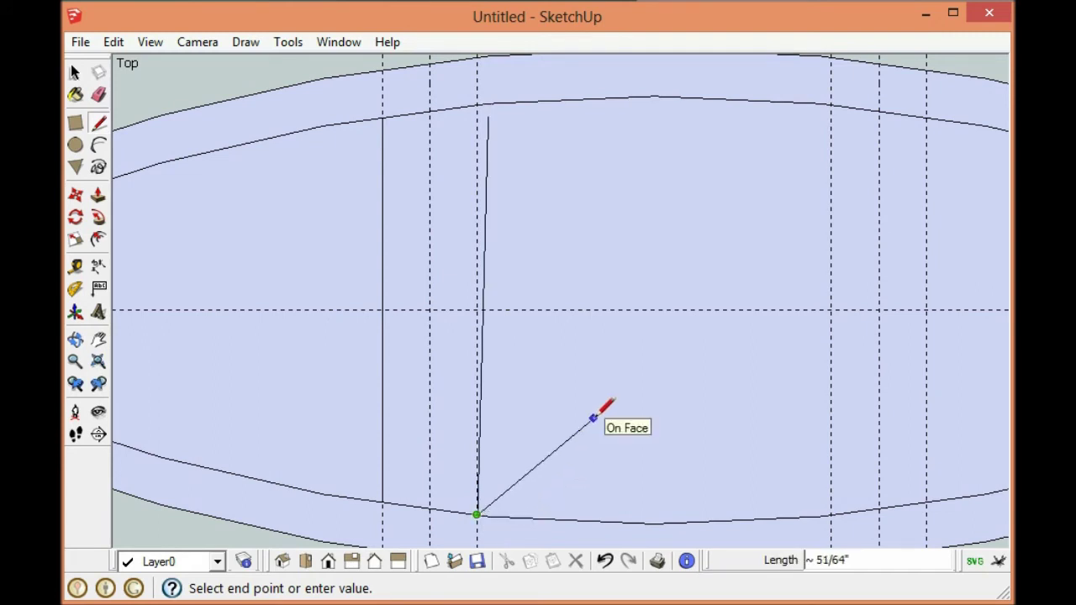
key(ctrl+z)
click(486, 104)
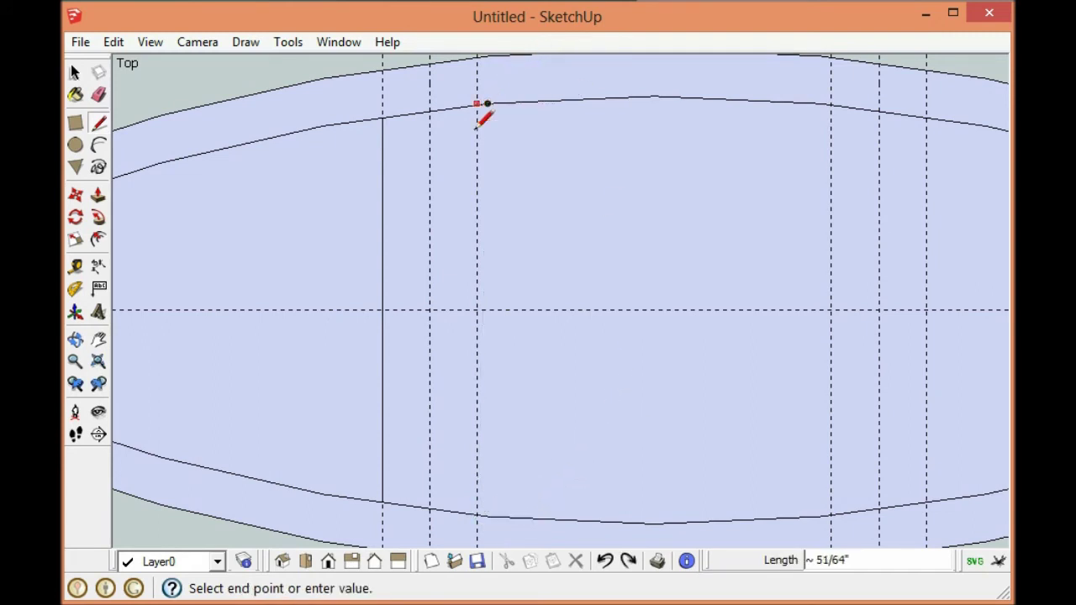
key(Escape)
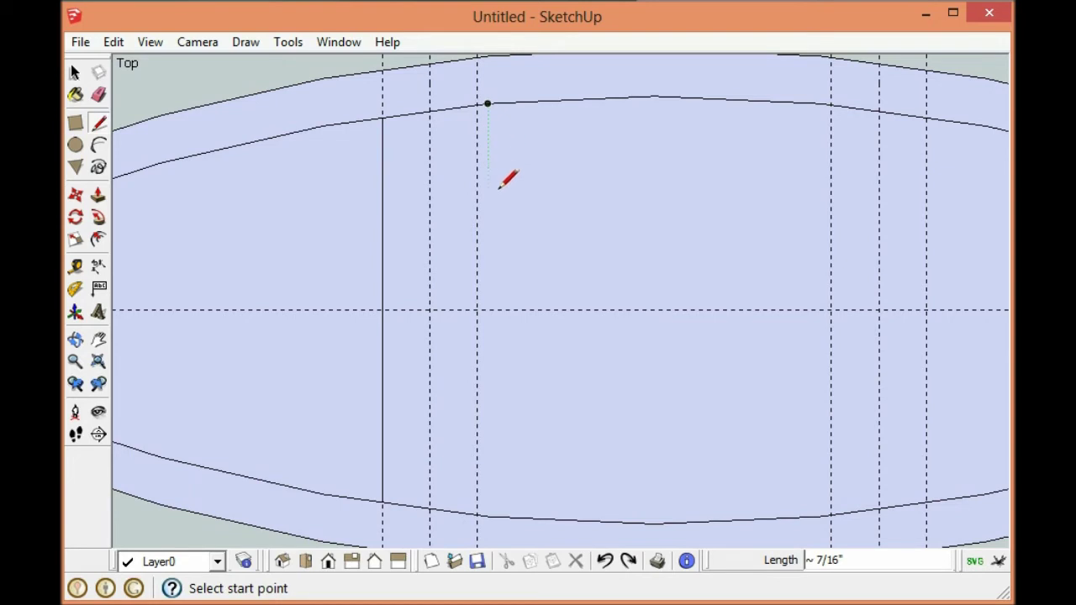
scroll(458, 530, up, 3)
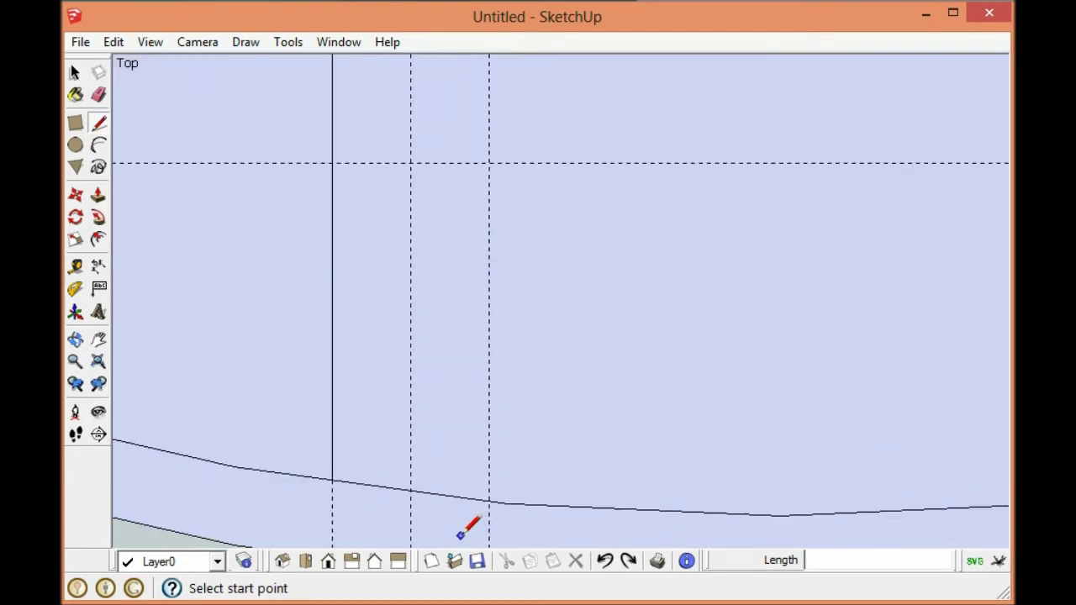
click(494, 493)
scroll(508, 462, down, 3)
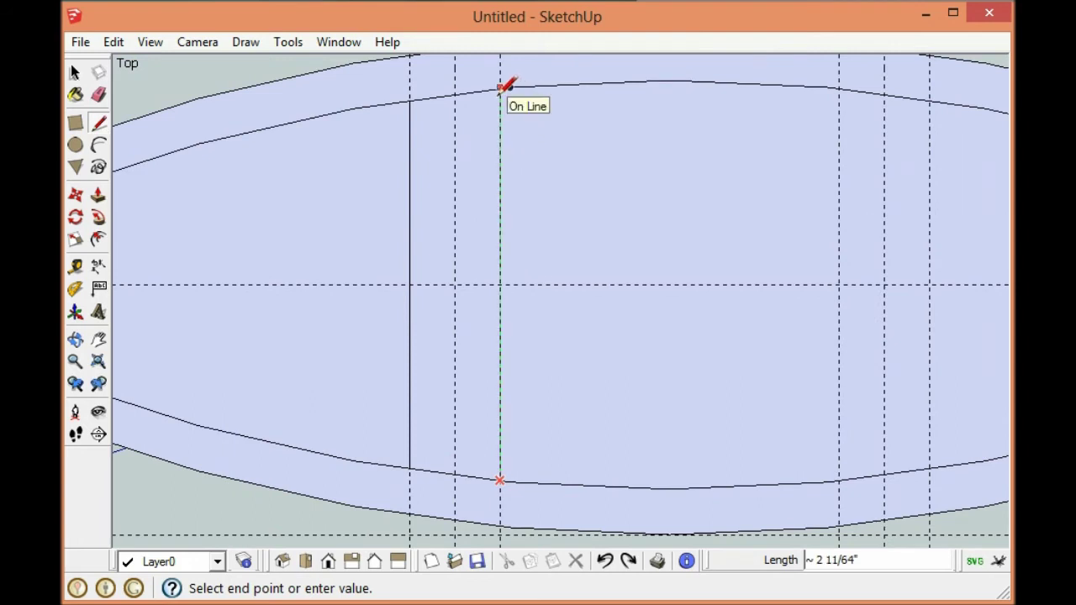
scroll(505, 87, up, 4)
click(505, 77)
Draw the third and fourth vertical slot lines between the inner curves.
scroll(396, 197, down, 5)
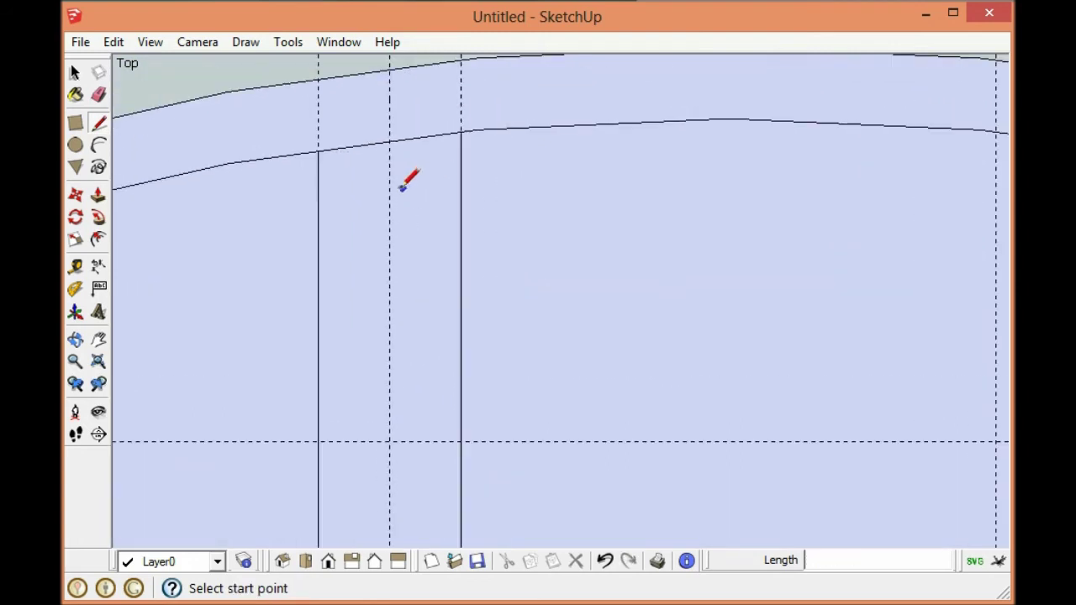
scroll(649, 161, up, 3)
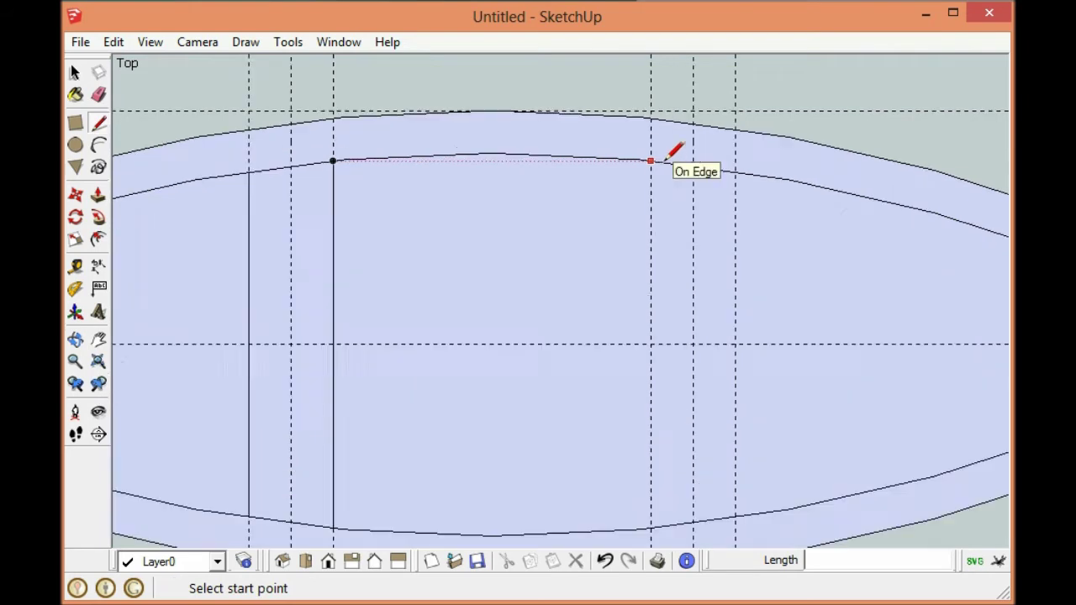
click(646, 159)
scroll(641, 175, down, 3)
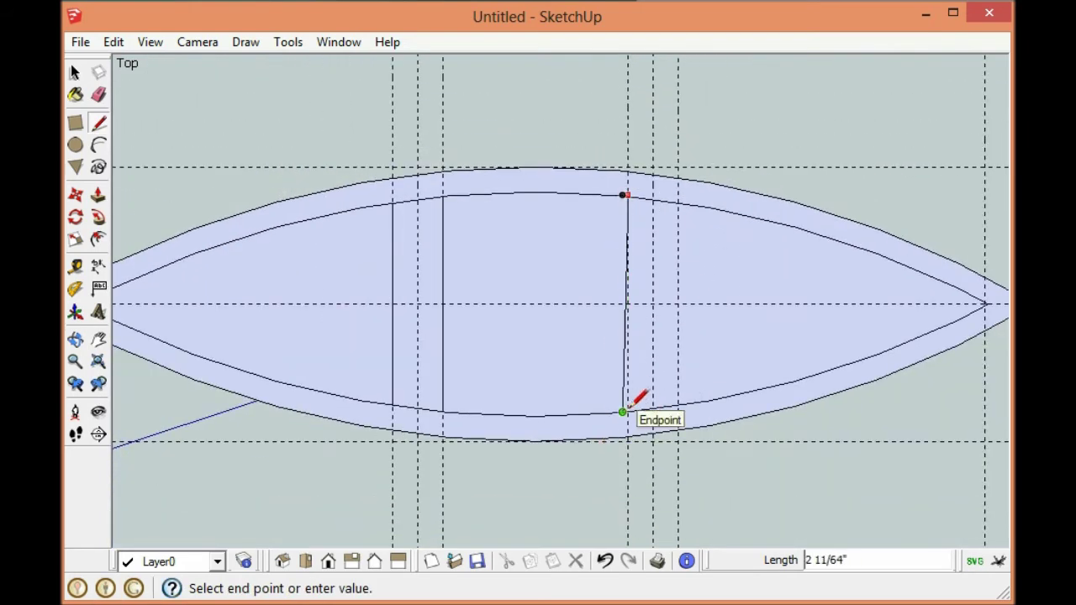
scroll(637, 405, up, 3)
click(629, 414)
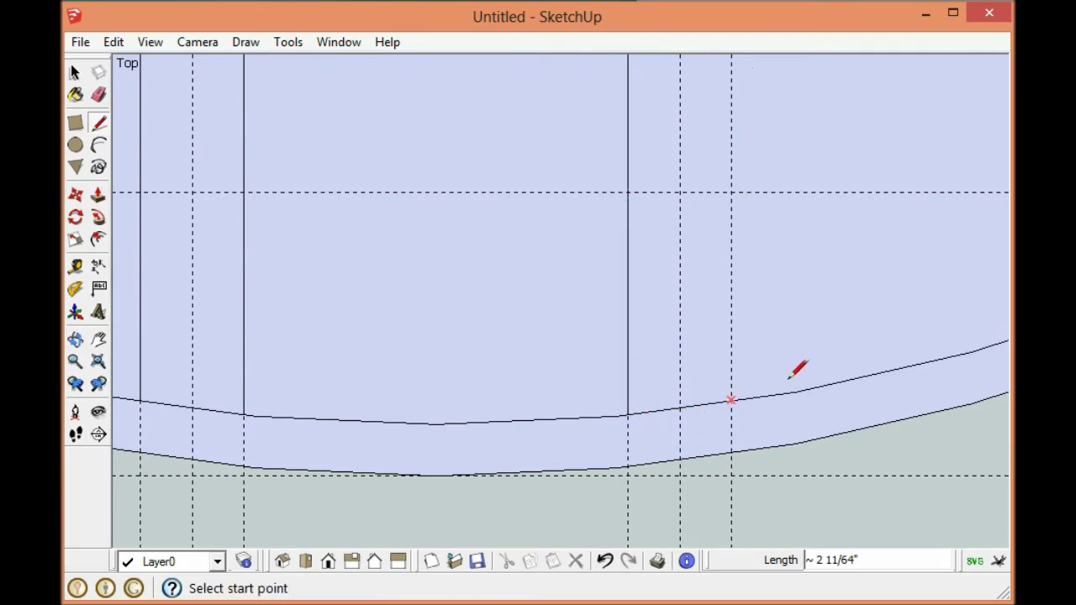
click(744, 398)
scroll(738, 392, down, 5)
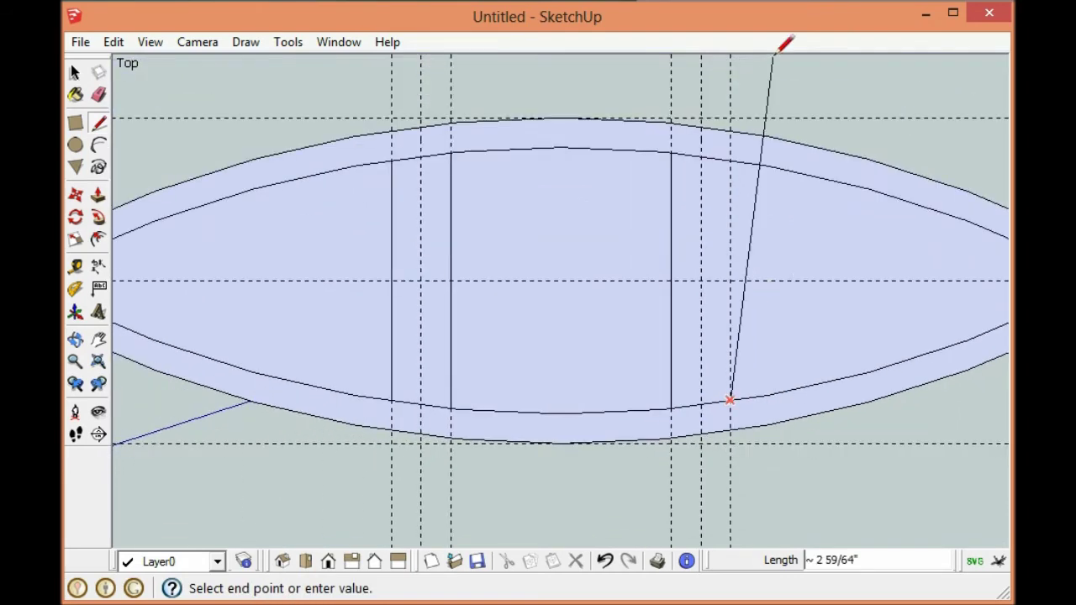
click(743, 150)
scroll(731, 235, down, 5)
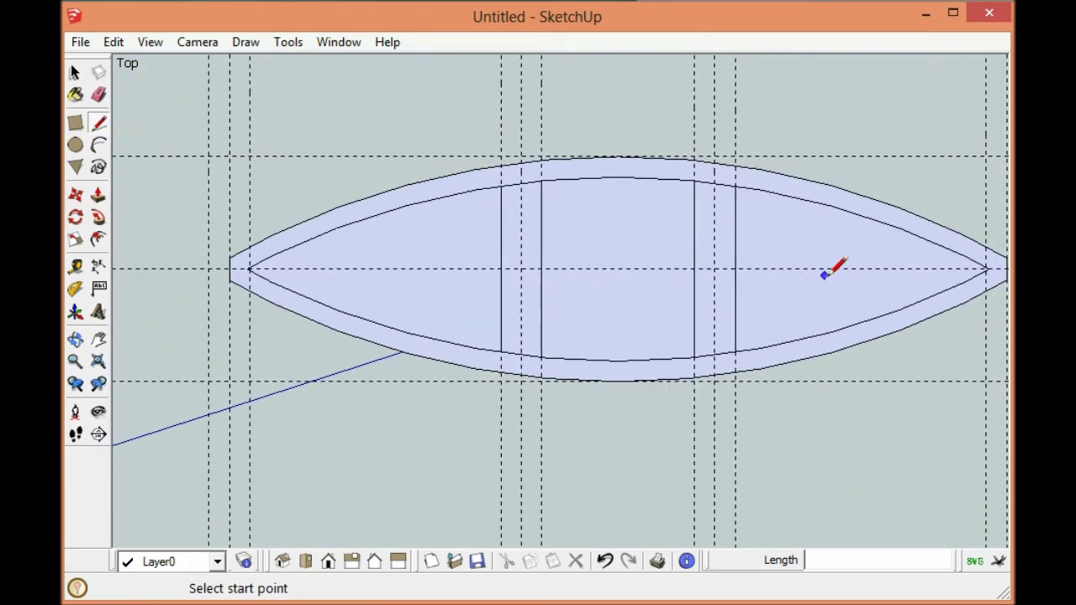
scroll(410, 263, up, 6)
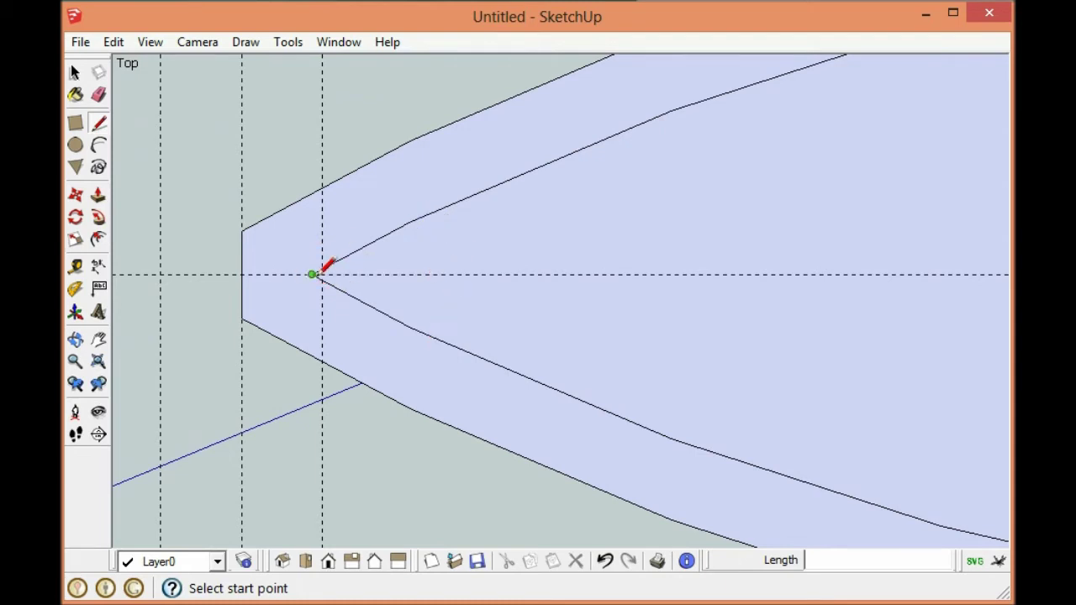
Trim the inner left point with a .5-radius circle, erasing its arc and the cut-off tip edges.
click(75, 144)
click(241, 274)
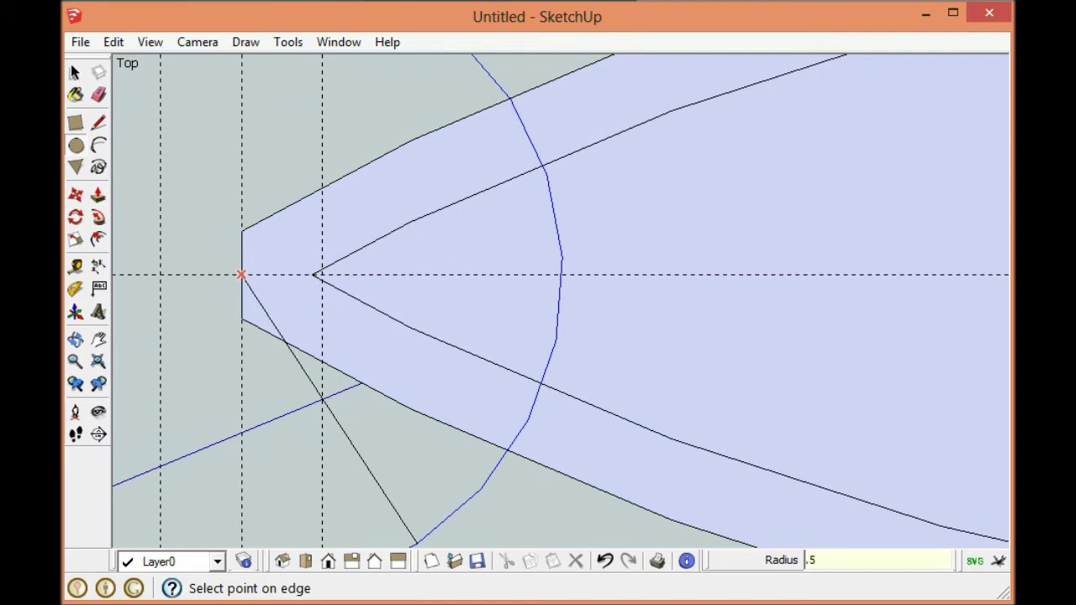
key(Return)
scroll(938, 390, down, 1)
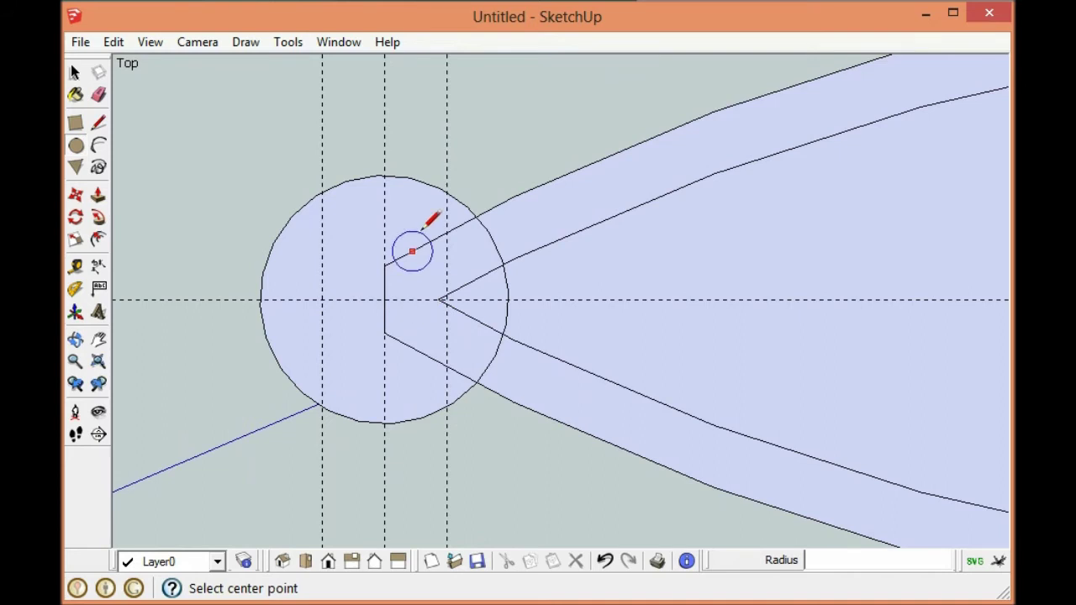
scroll(425, 240, up, 1)
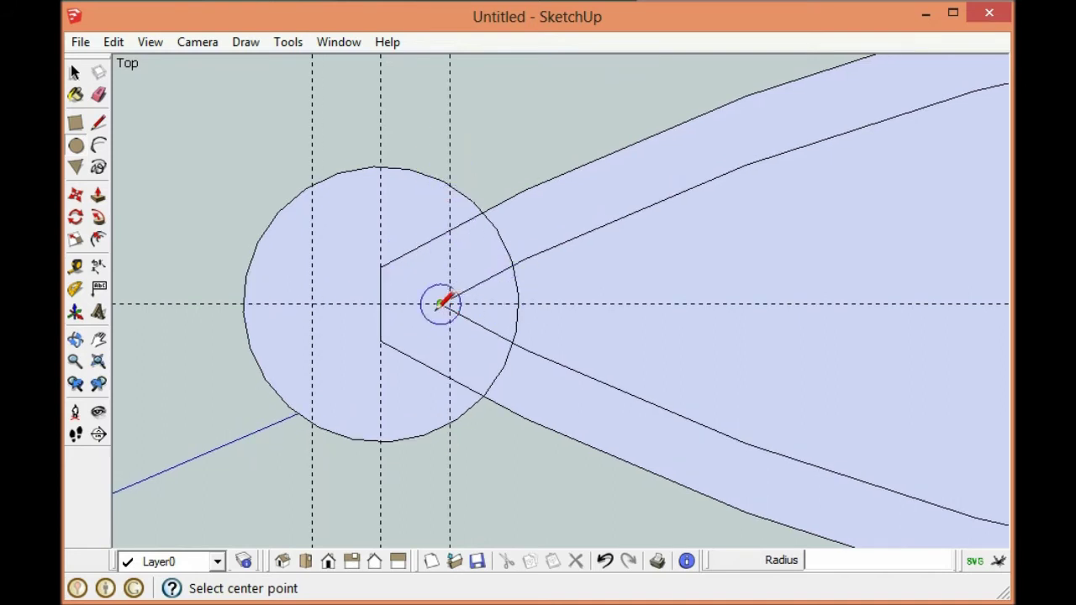
scroll(311, 331, down, 1)
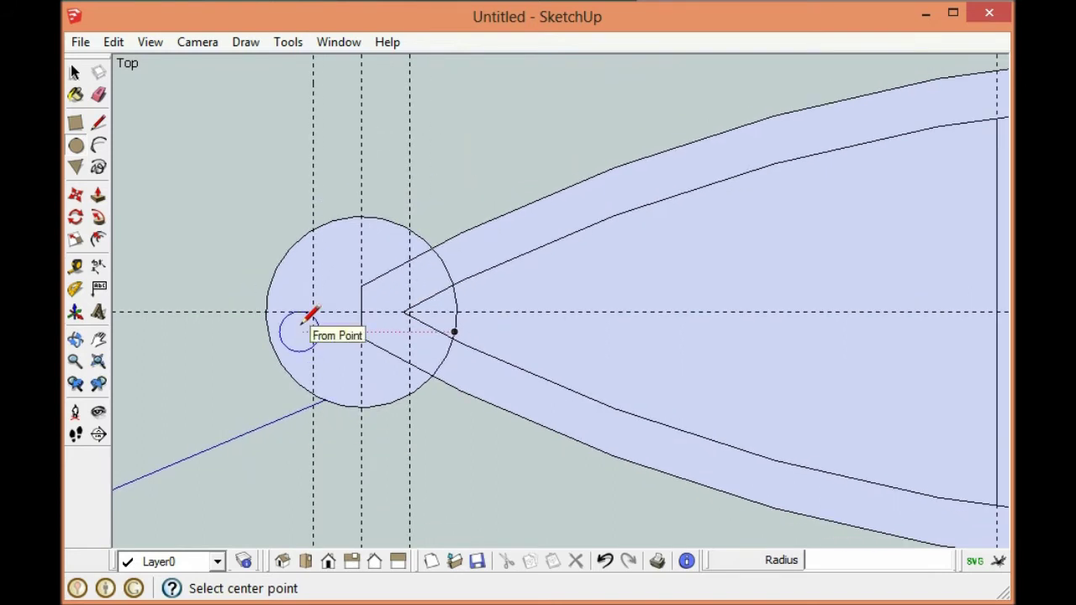
click(99, 96)
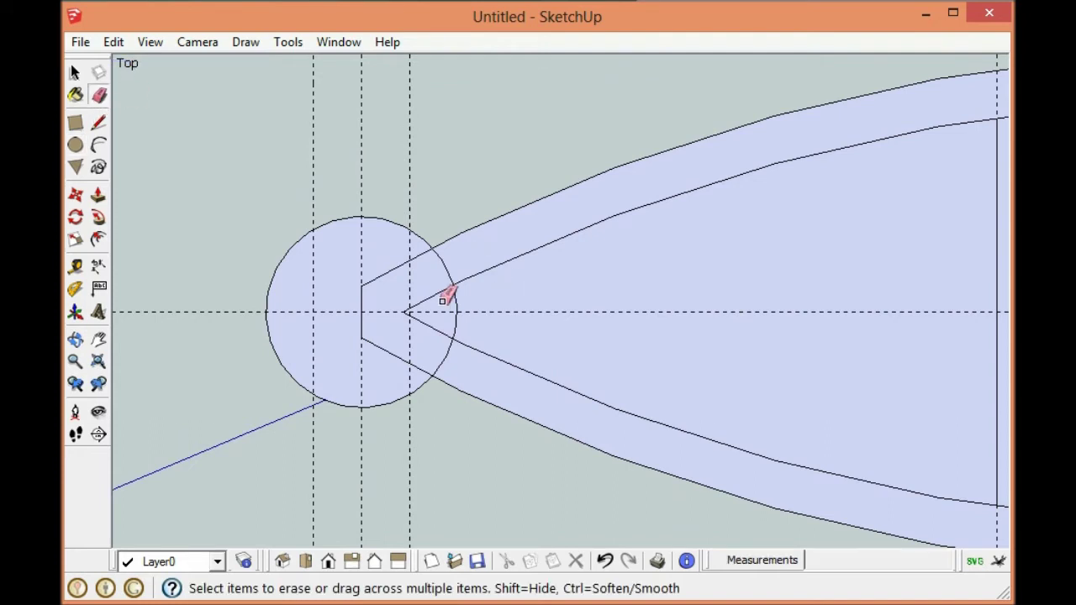
click(367, 207)
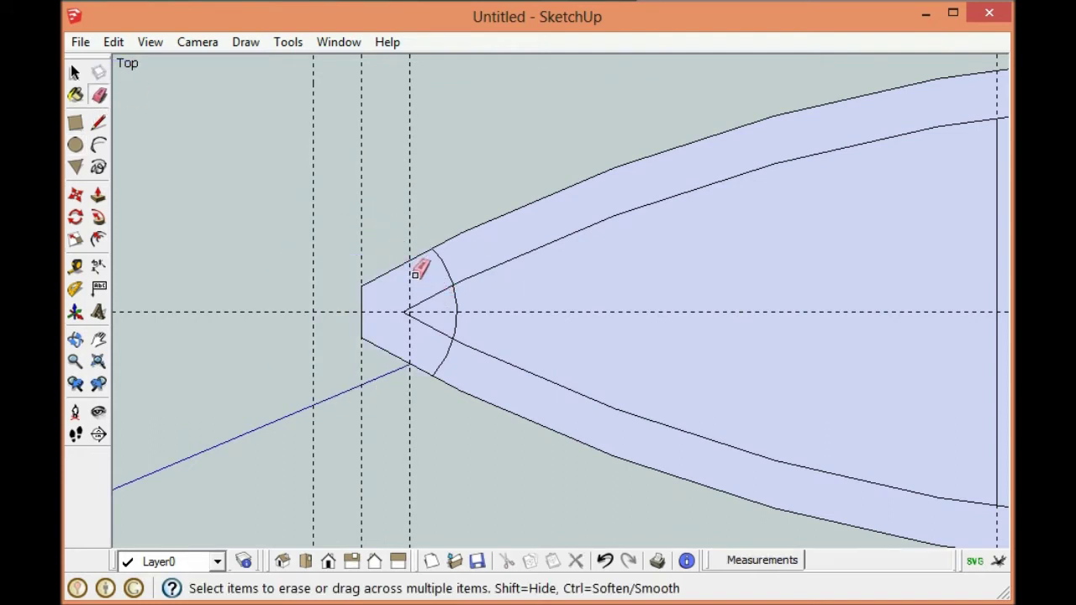
click(432, 323)
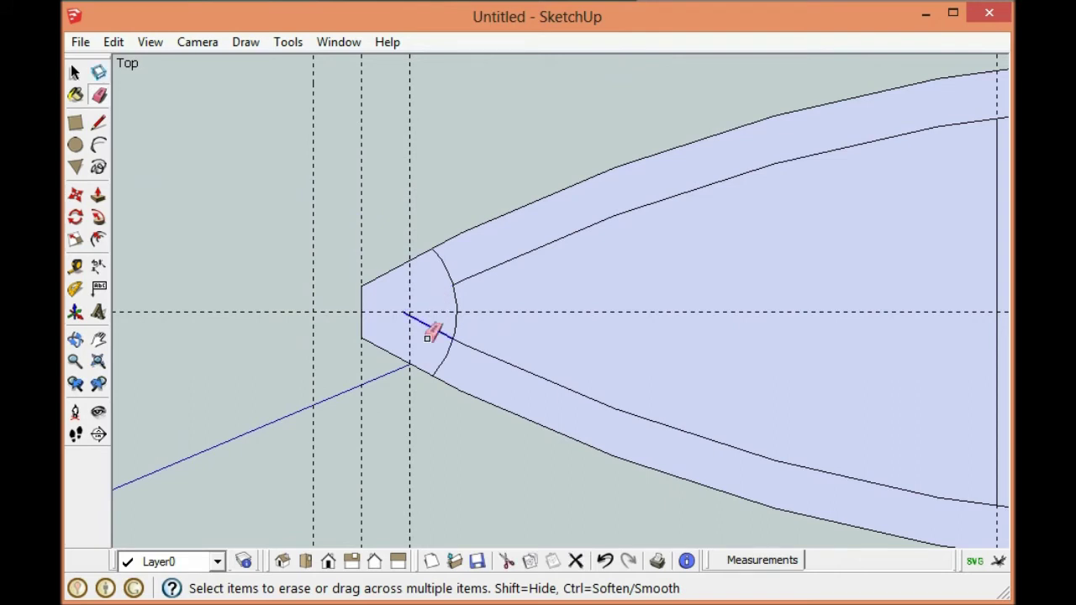
click(454, 270)
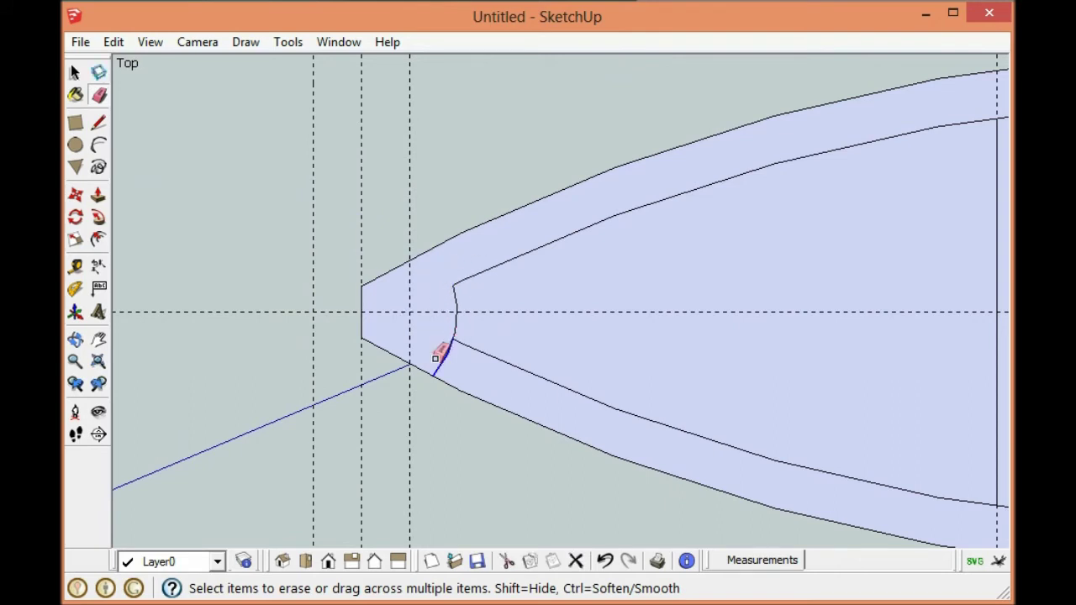
click(441, 356)
Draw a 1/16"-radius circle at the original left tip point.
click(74, 146)
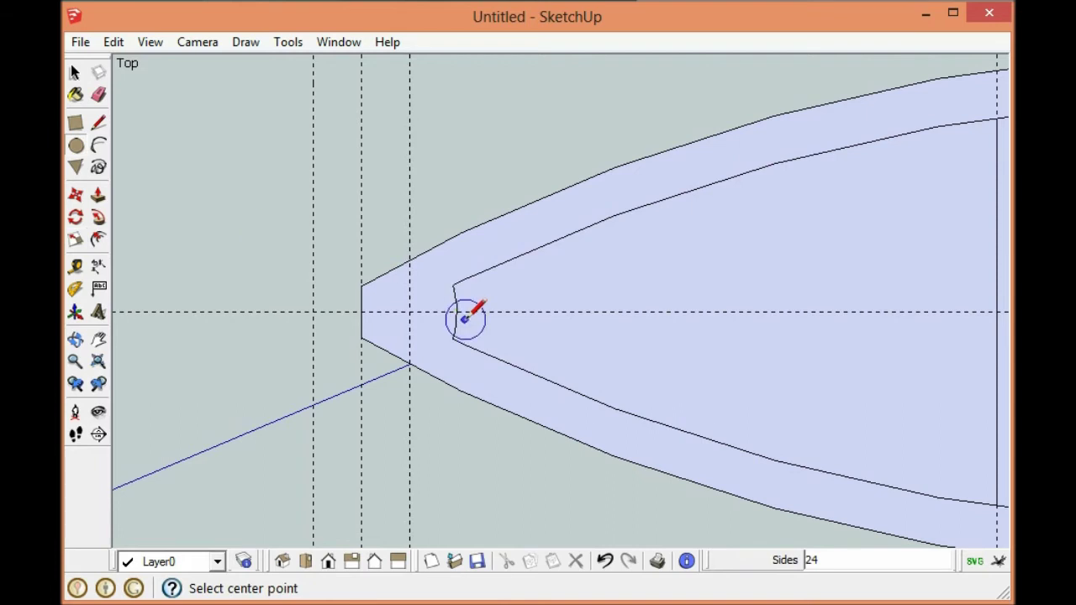
click(409, 312)
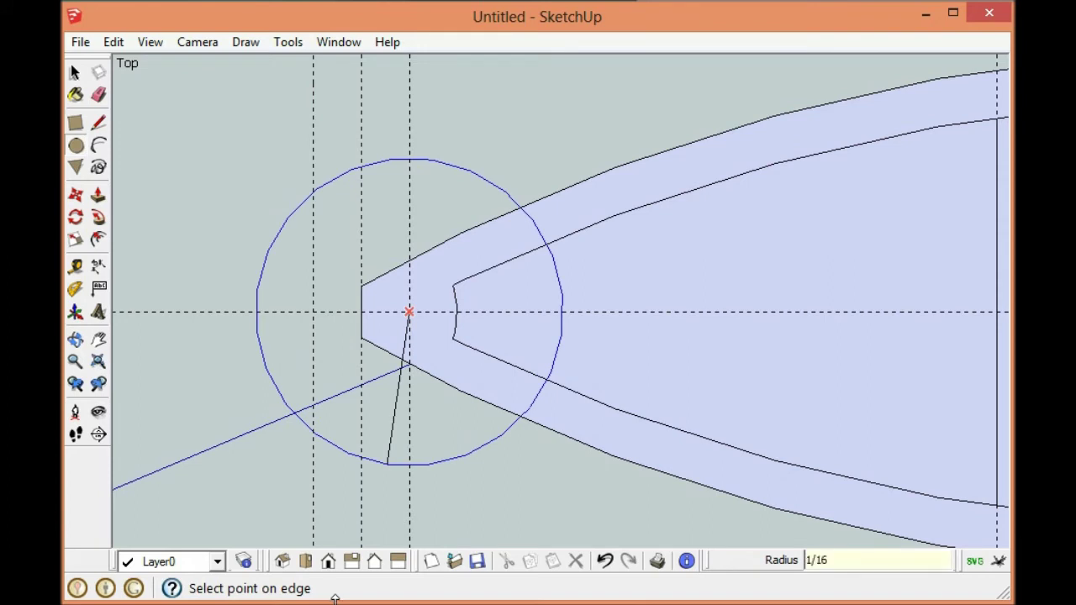
key(Escape)
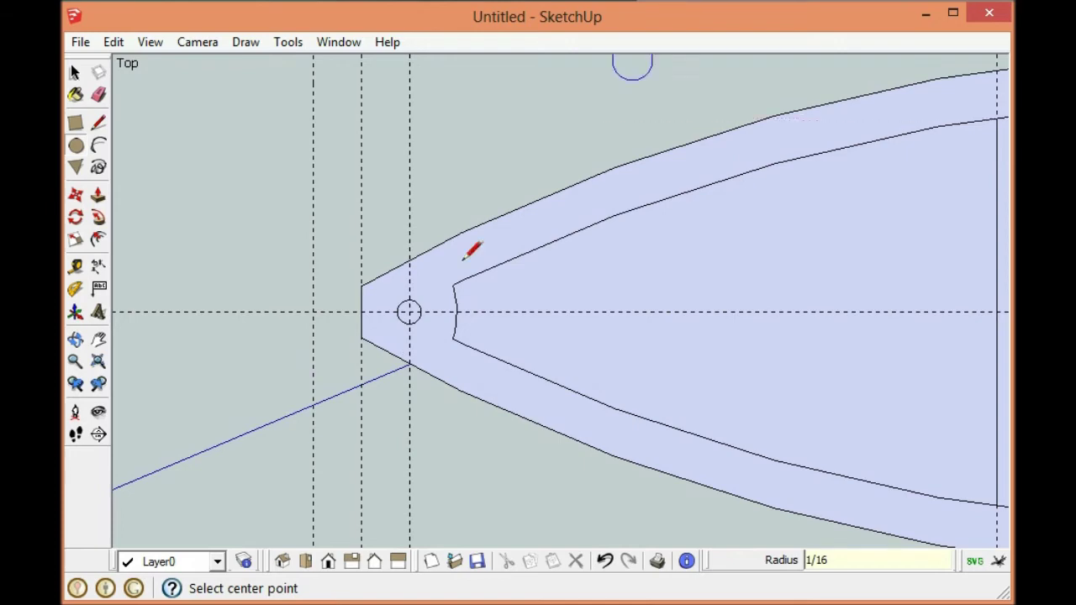
scroll(272, 408, down, 6)
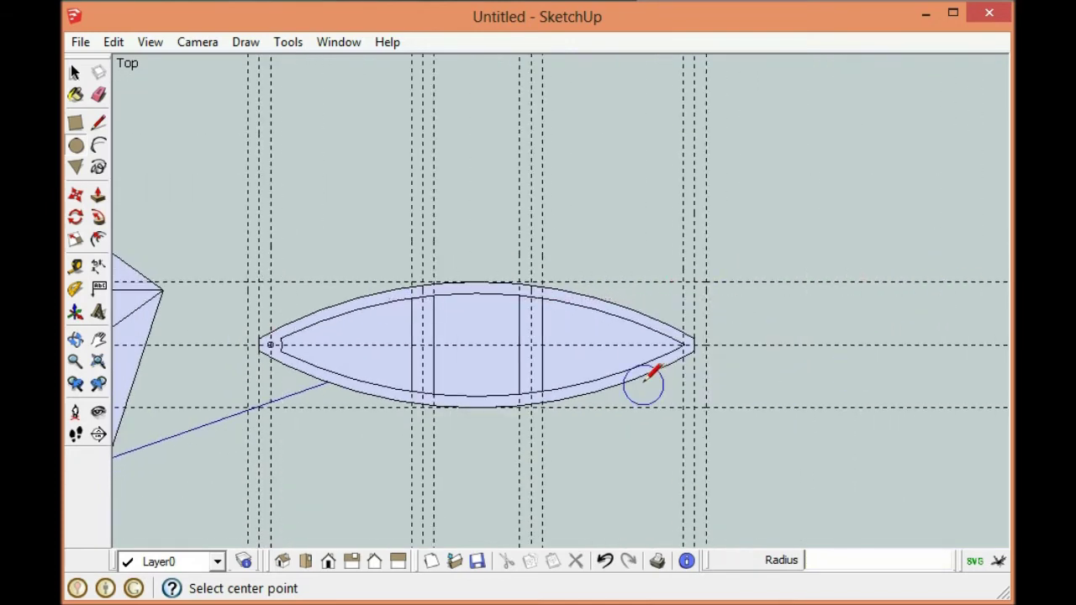
Trim the inner right point using a circle at the tip, erasing its arcs and tip edges.
scroll(682, 331, up, 5)
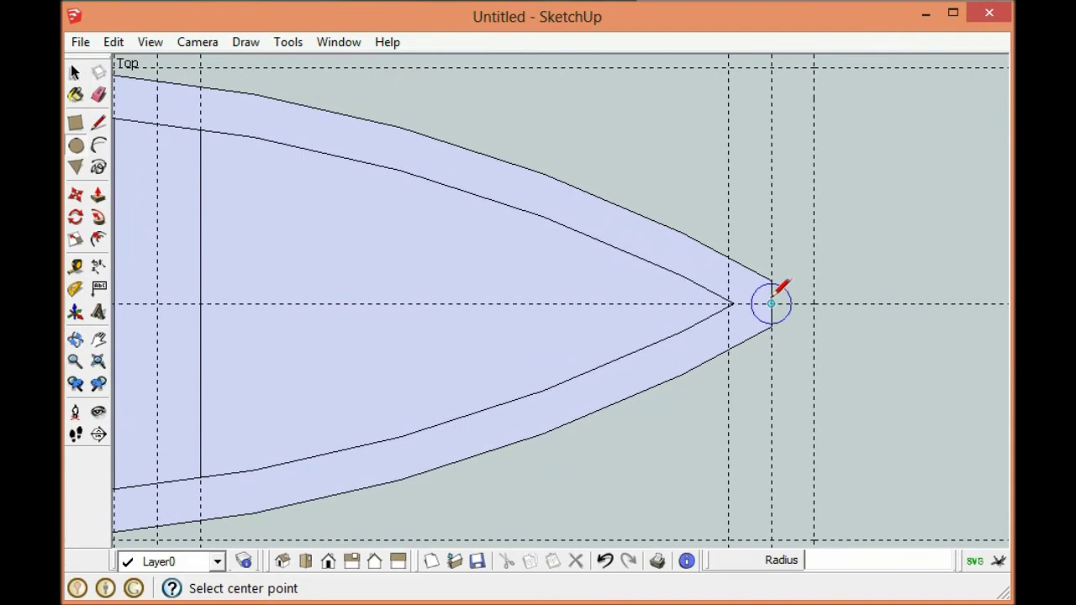
click(771, 303)
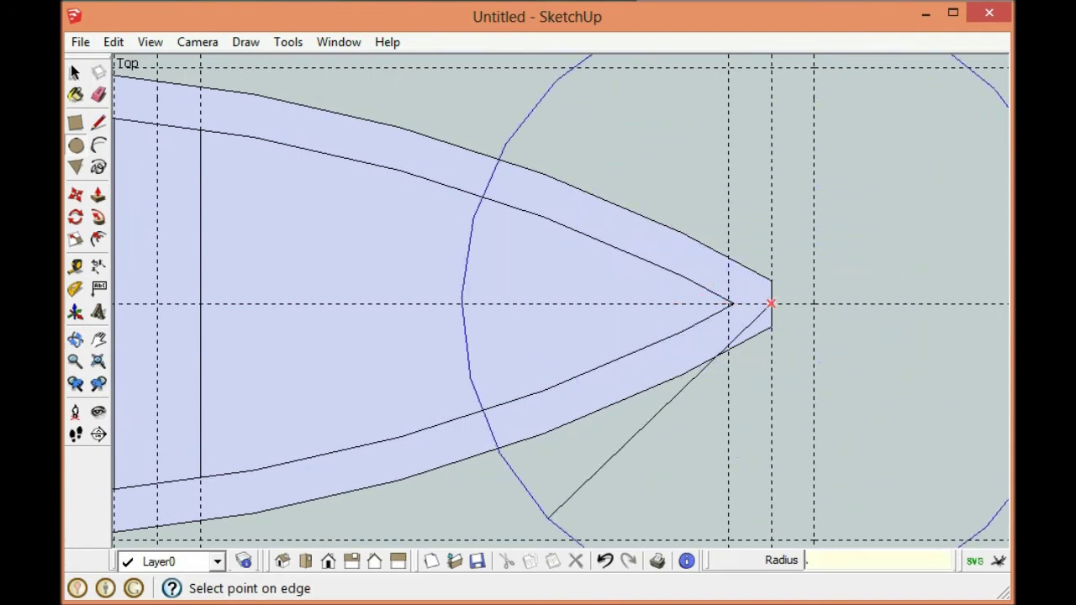
key(Return)
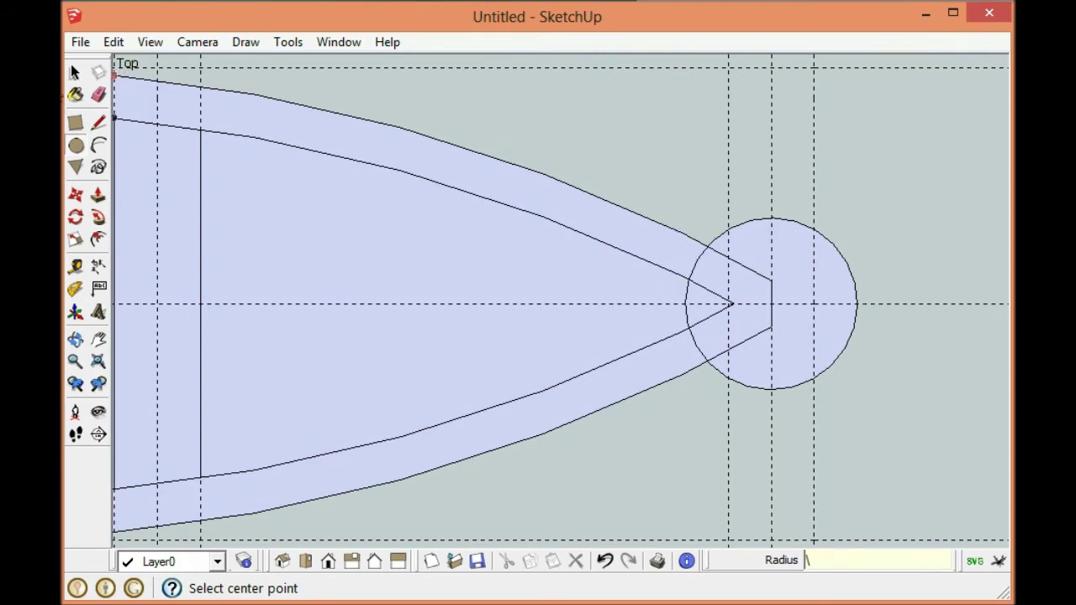
click(99, 95)
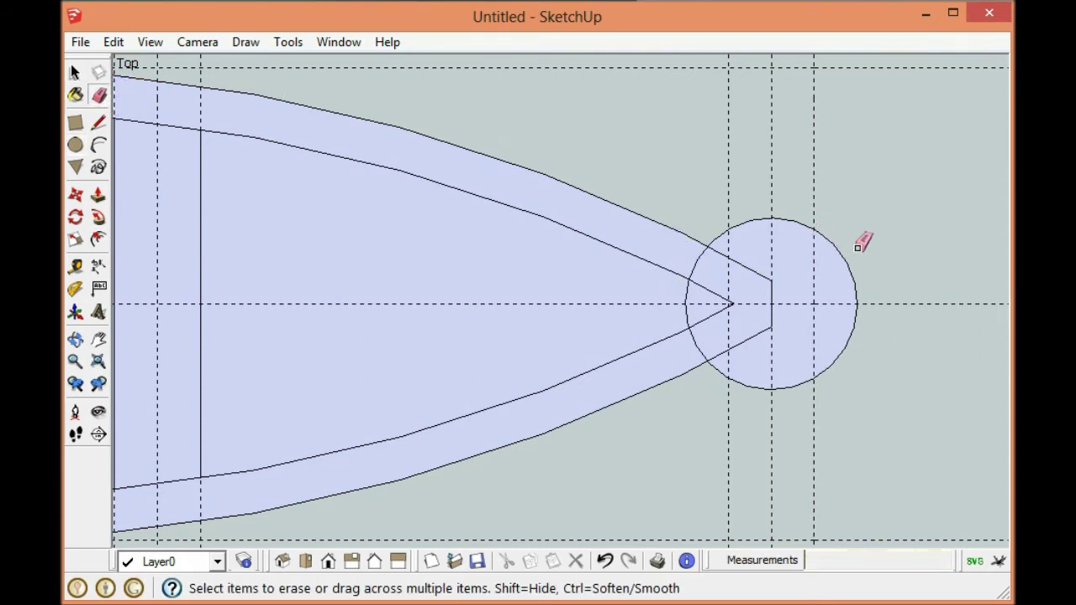
drag(860, 240, 817, 336)
click(699, 264)
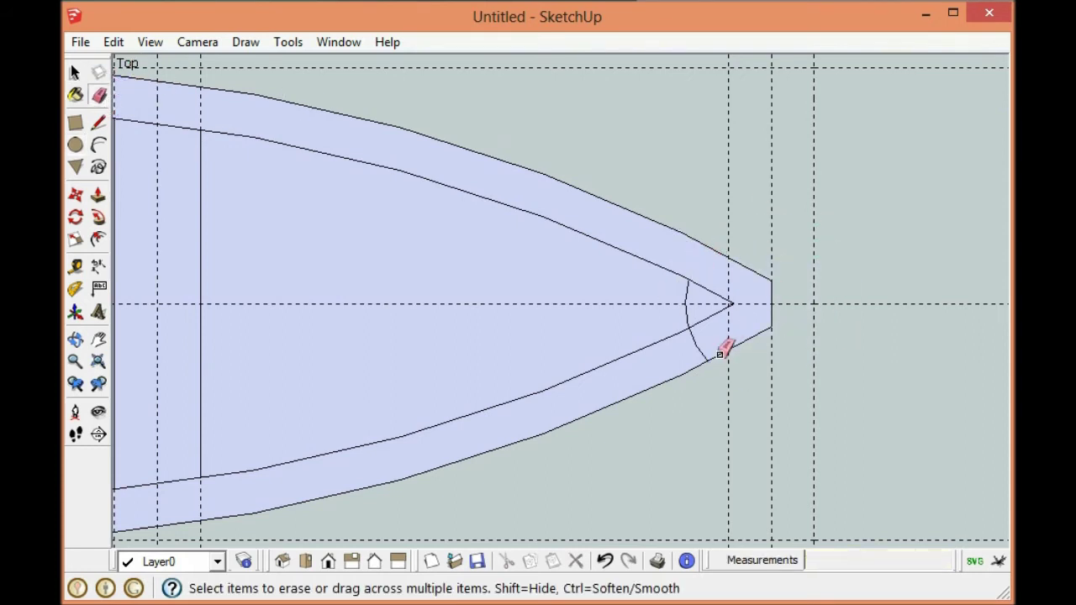
click(694, 346)
click(709, 289)
click(713, 316)
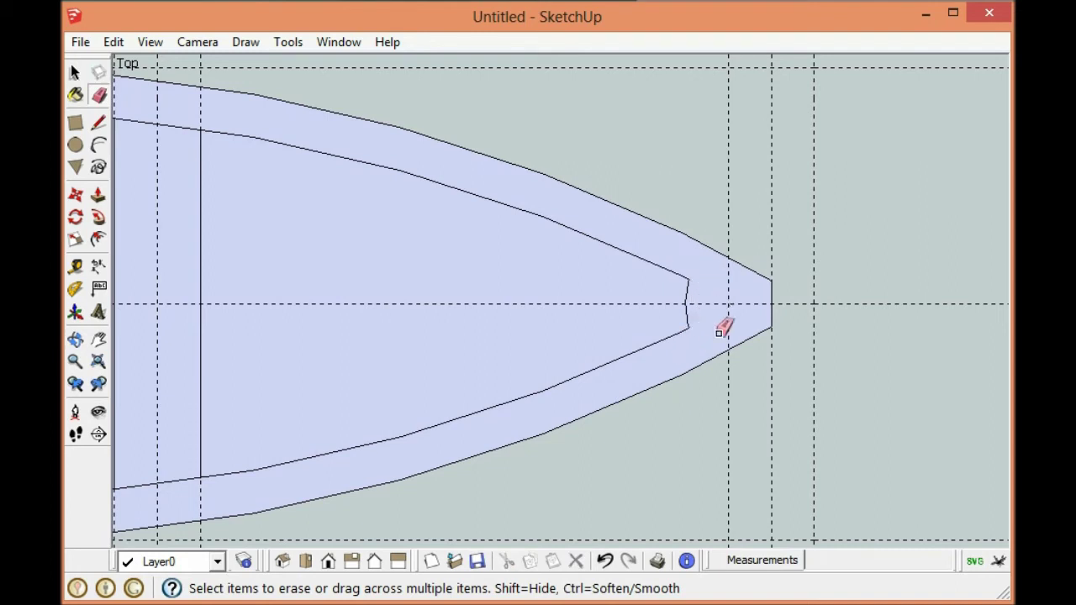
Add a 1/16"-radius circle hole at the right rib tip.
click(75, 146)
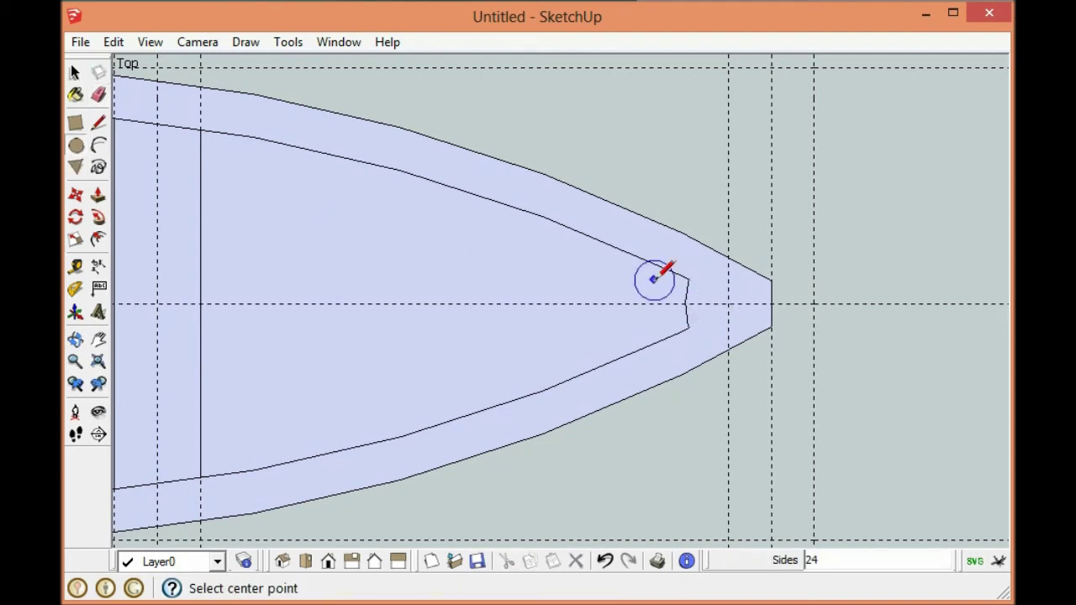
click(728, 303)
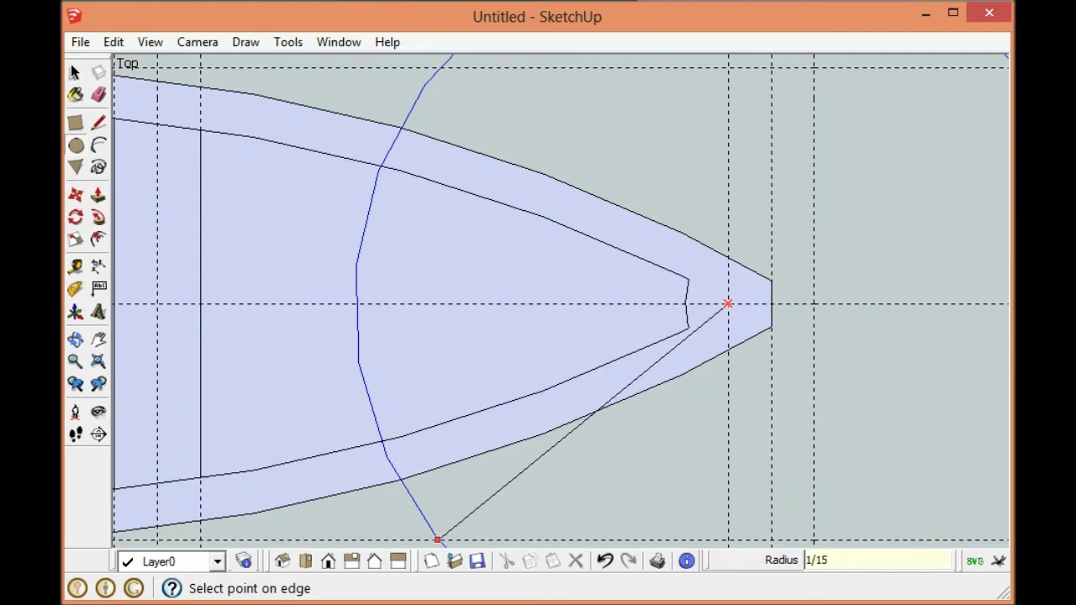
key(Return)
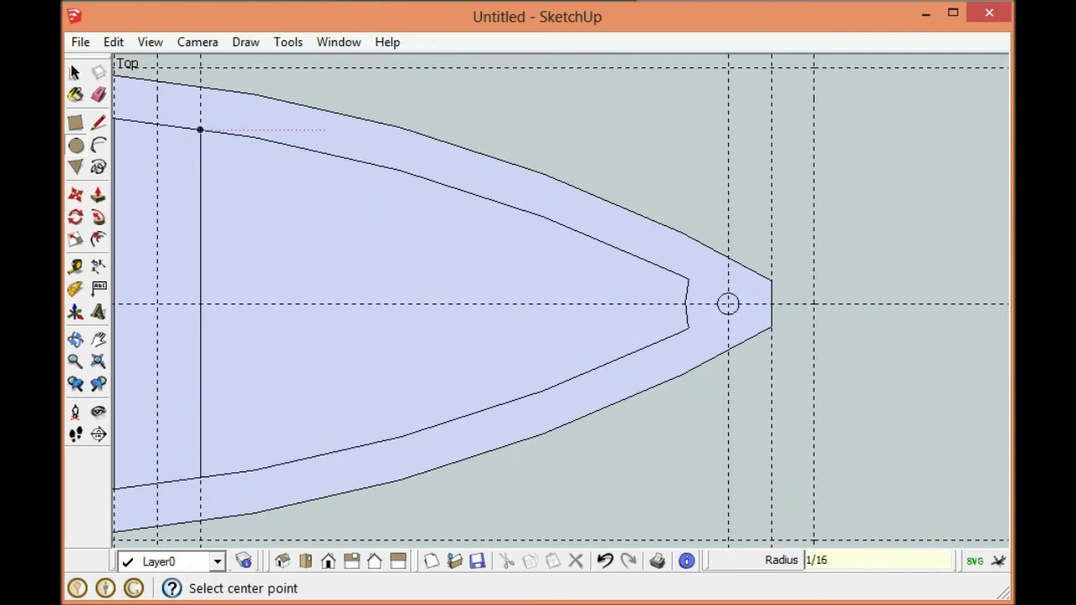
scroll(673, 336, down, 3)
scroll(927, 281, down, 1)
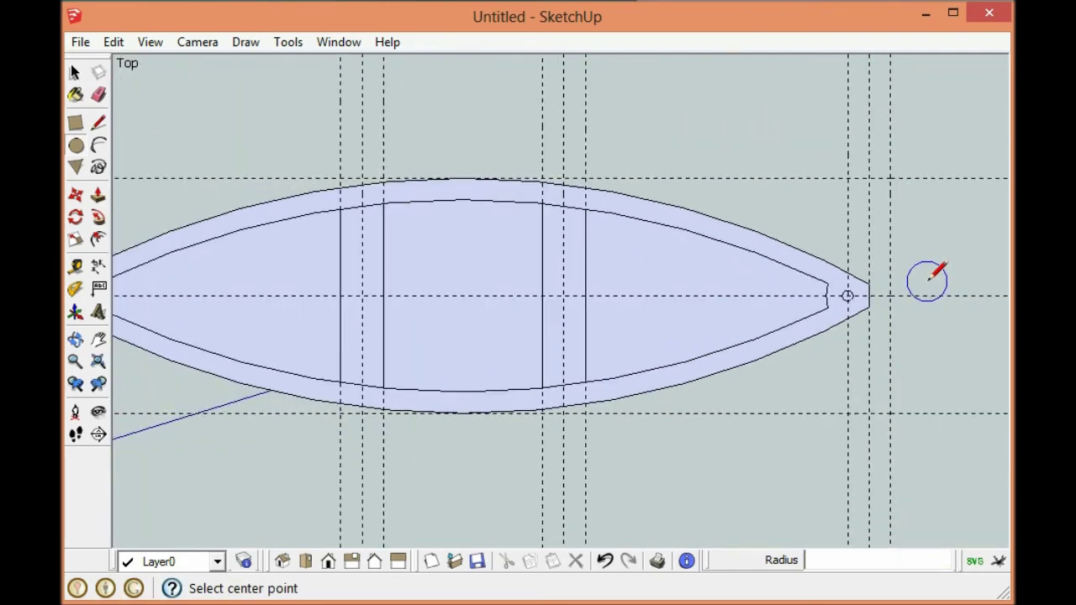
scroll(866, 328, down, 1)
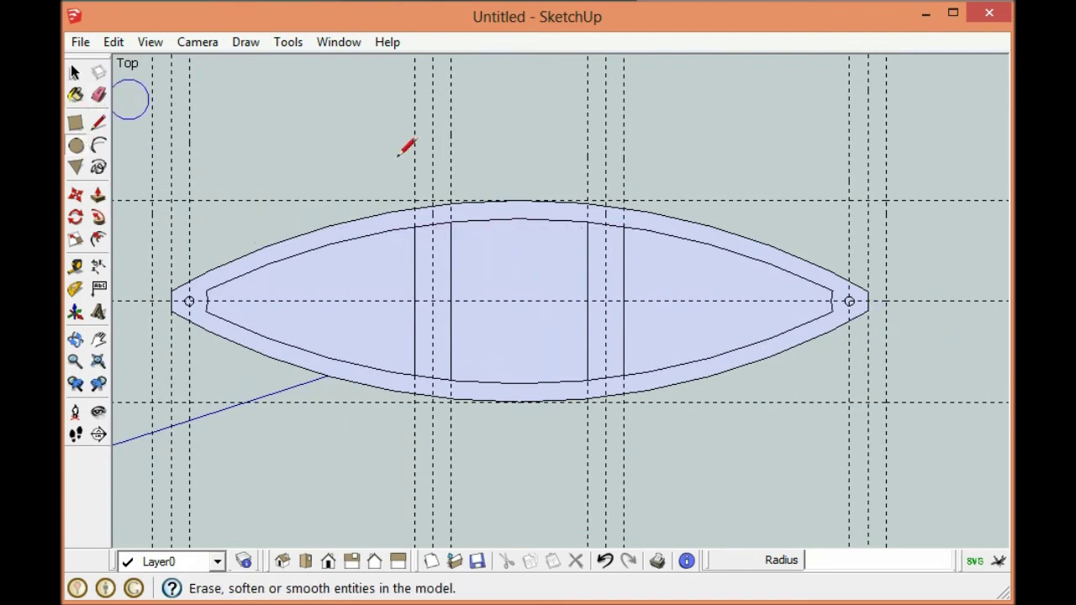
Erase the upper and lower inner arc pieces between the slot lines at both cross-bars.
scroll(451, 299, up, 2)
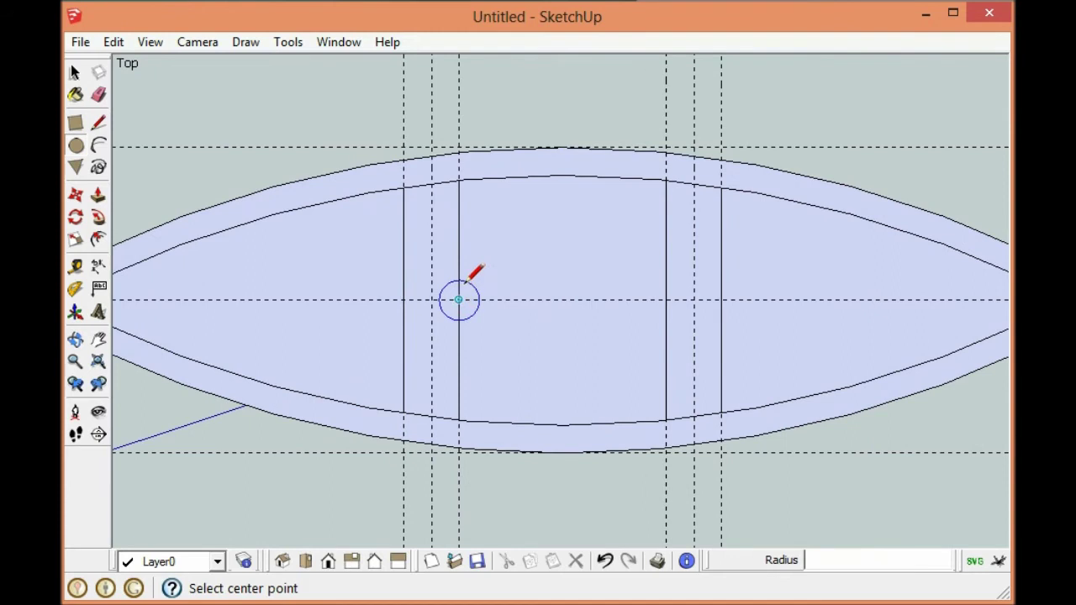
click(98, 95)
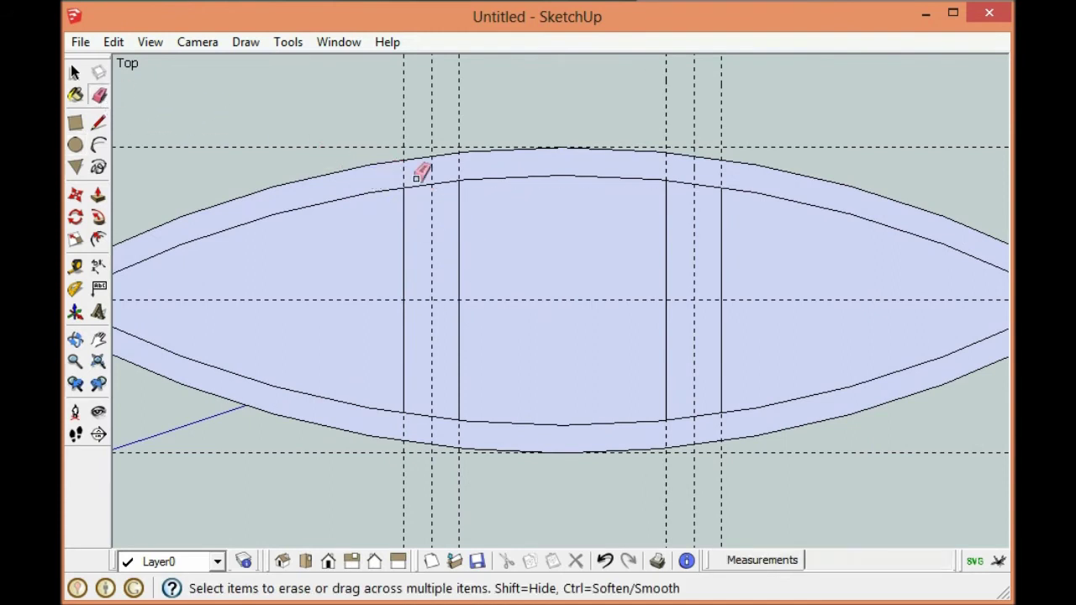
drag(440, 176, 445, 192)
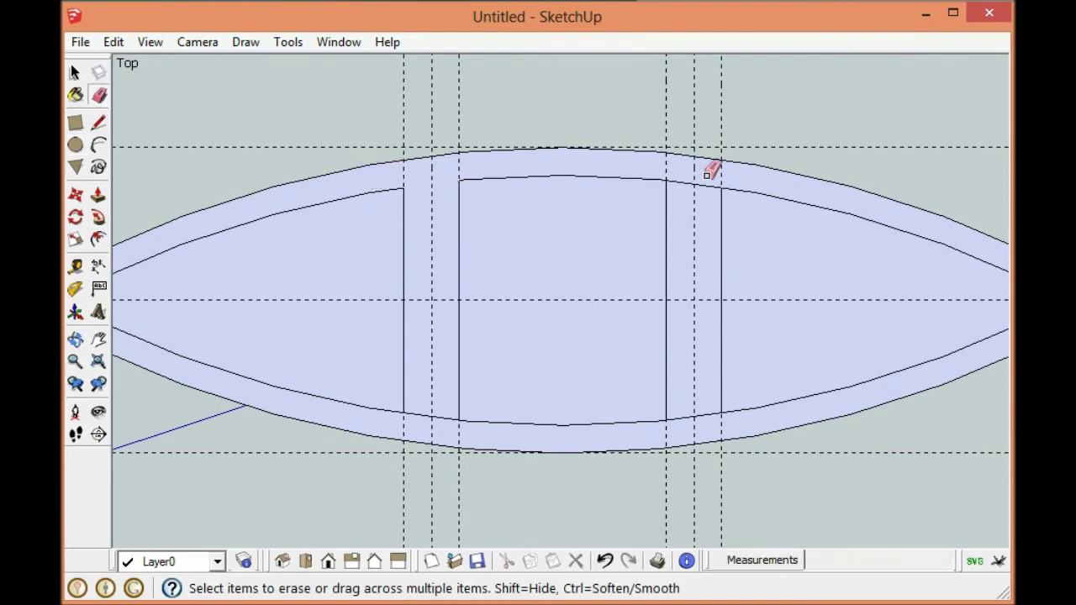
mouse_move(707, 174)
mouse_down()
mouse_move(704, 396)
mouse_move(714, 414)
mouse_up()
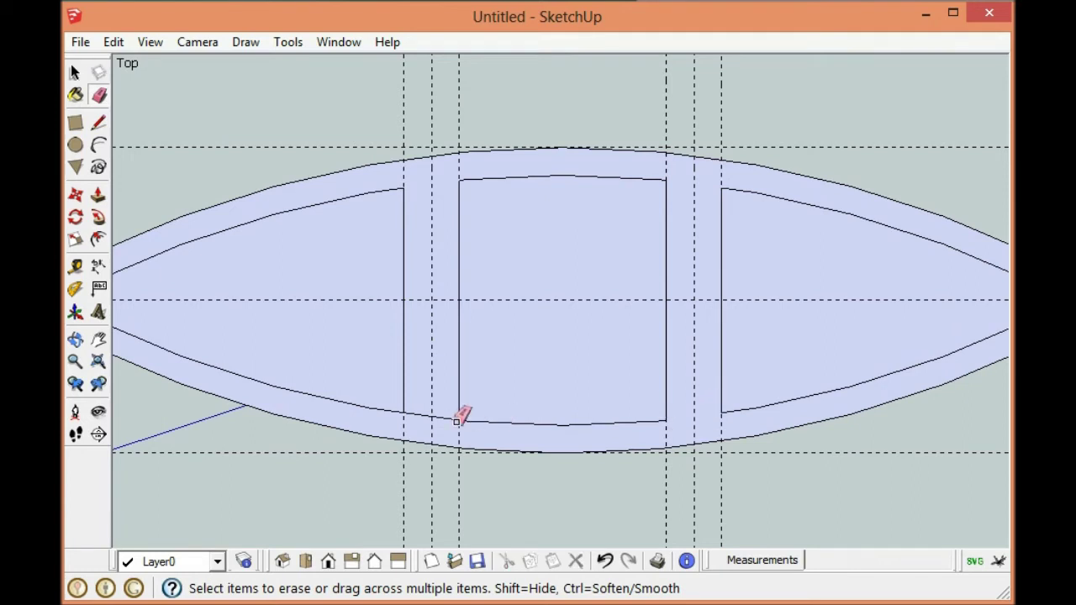
click(445, 413)
scroll(505, 367, down, 2)
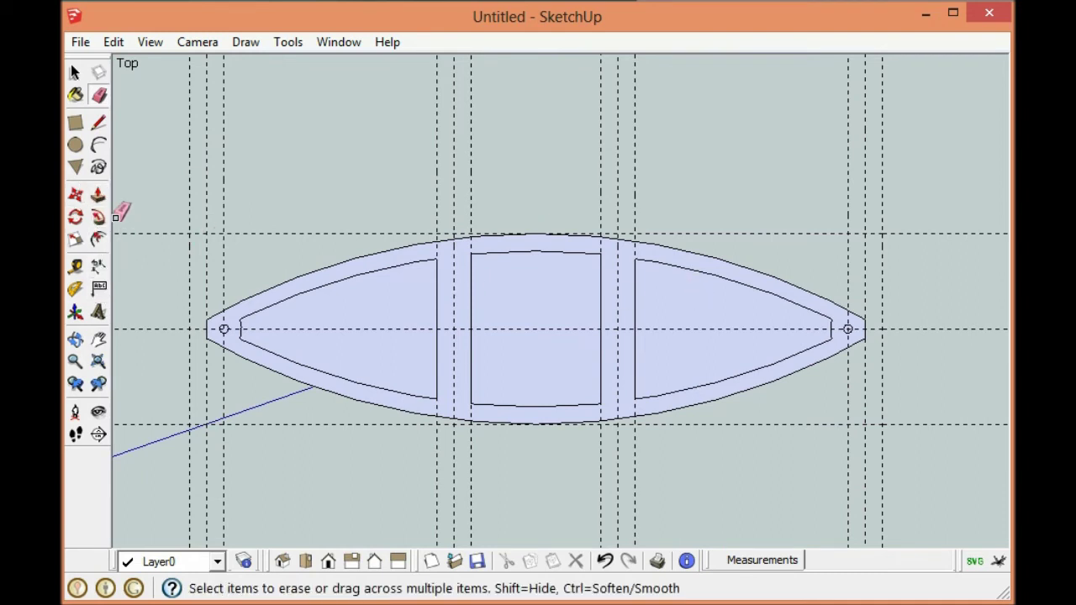
Add two vertical guides 1/16" apart at the first cross-bar's slot position.
click(75, 267)
scroll(434, 223, up, 5)
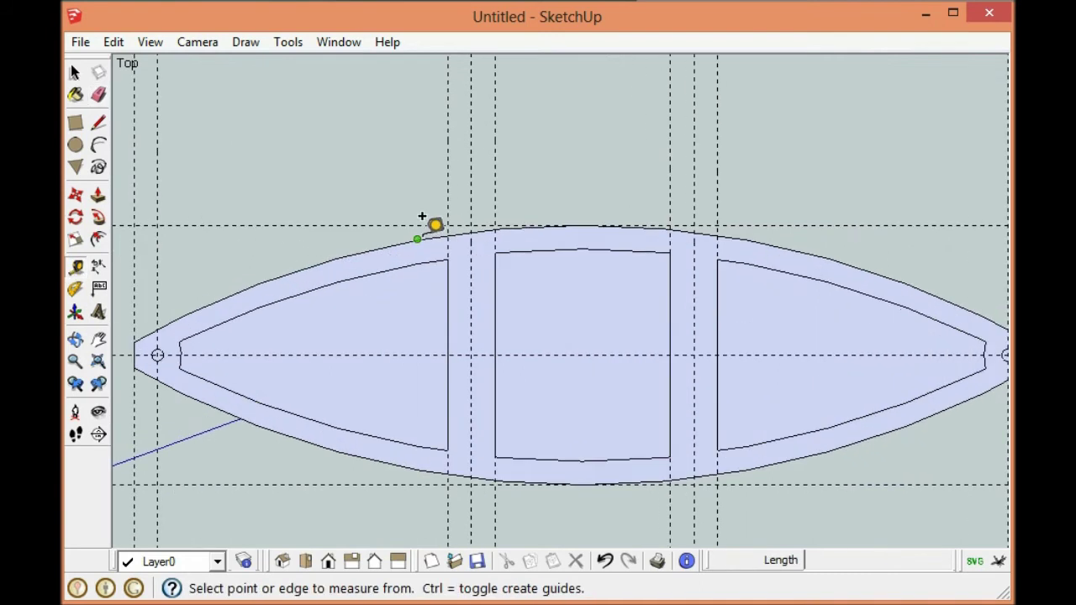
click(530, 137)
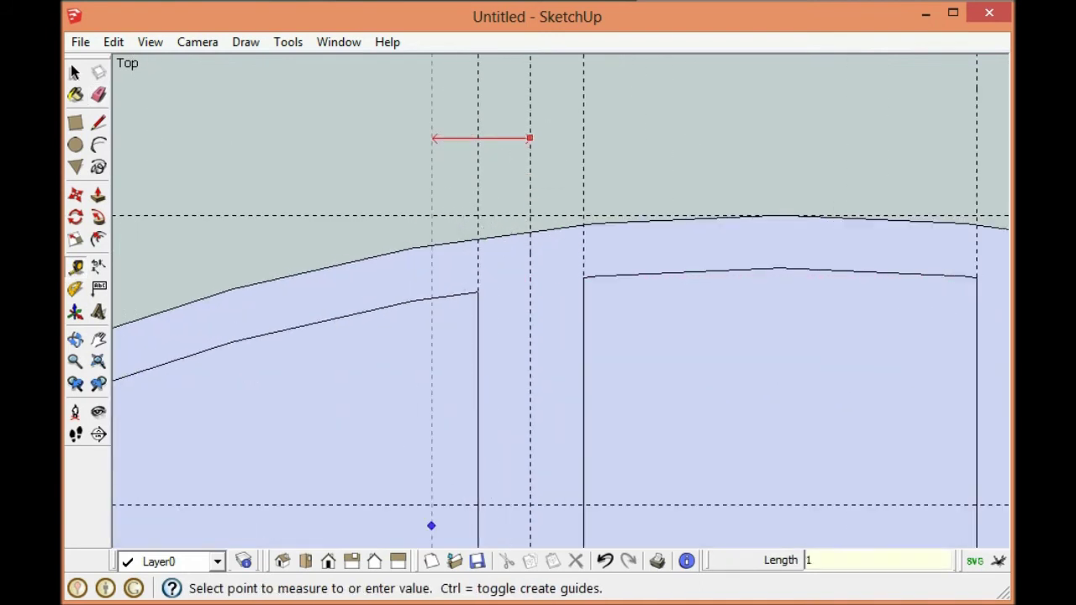
key(Return)
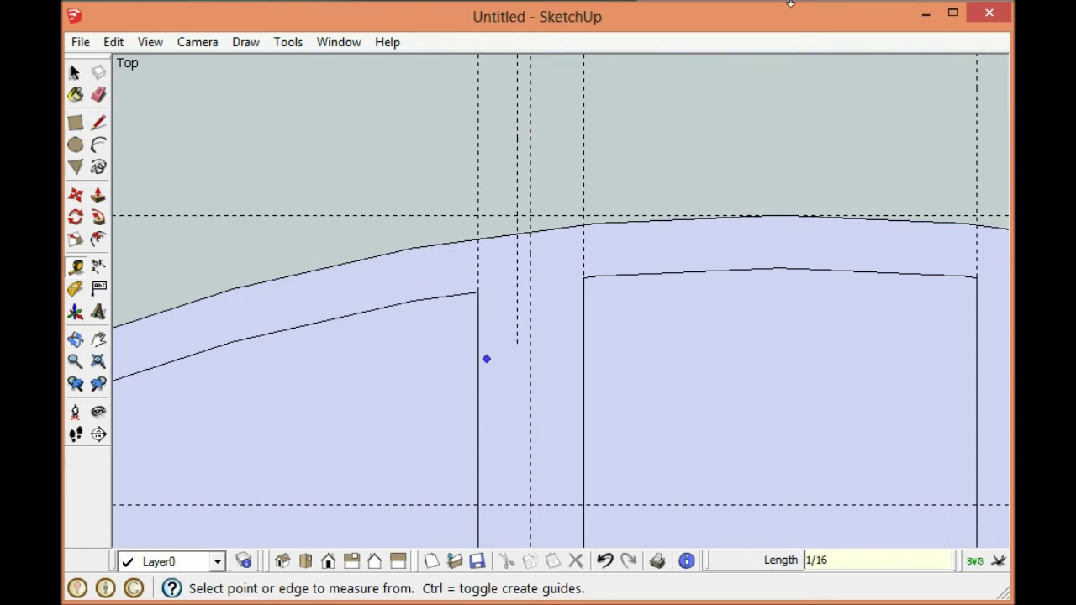
click(530, 110)
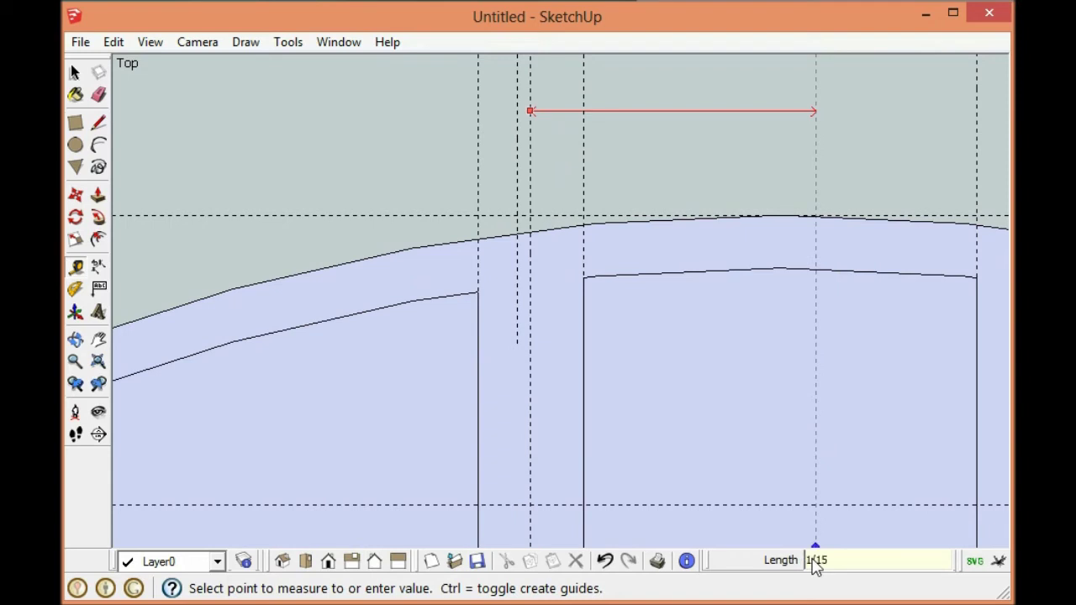
key(Return)
Add two more guides spaced 1/16" apart at the second cross-bar.
scroll(588, 485, down, 6)
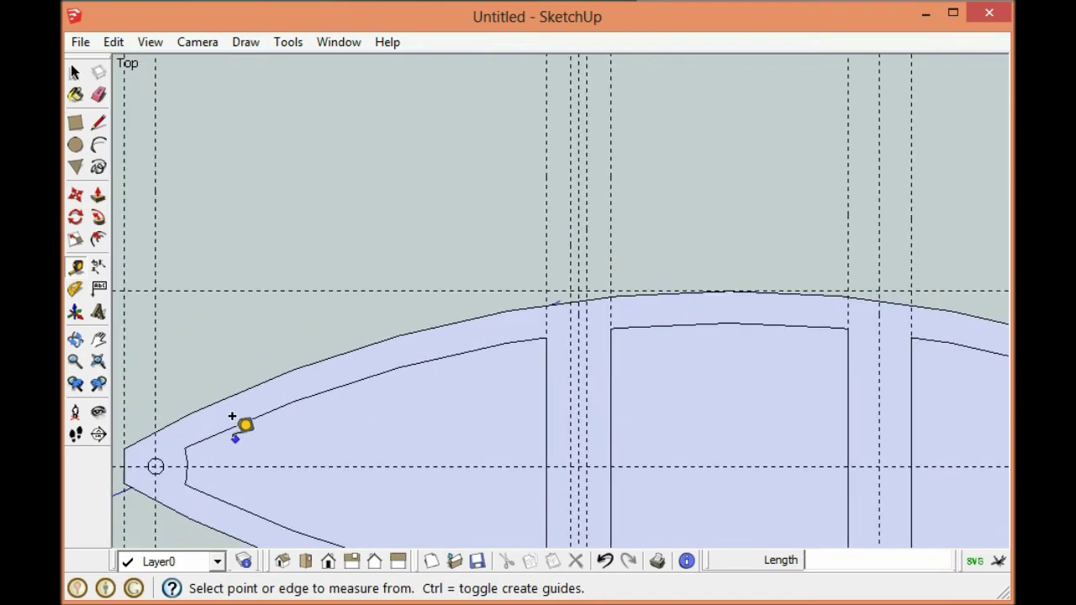
click(728, 150)
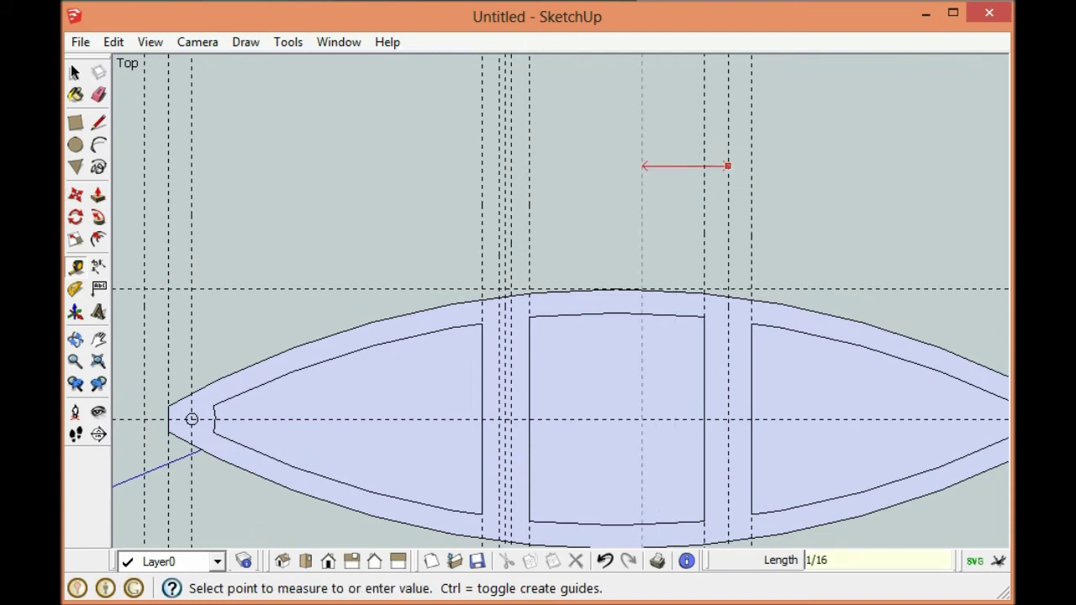
key(Return)
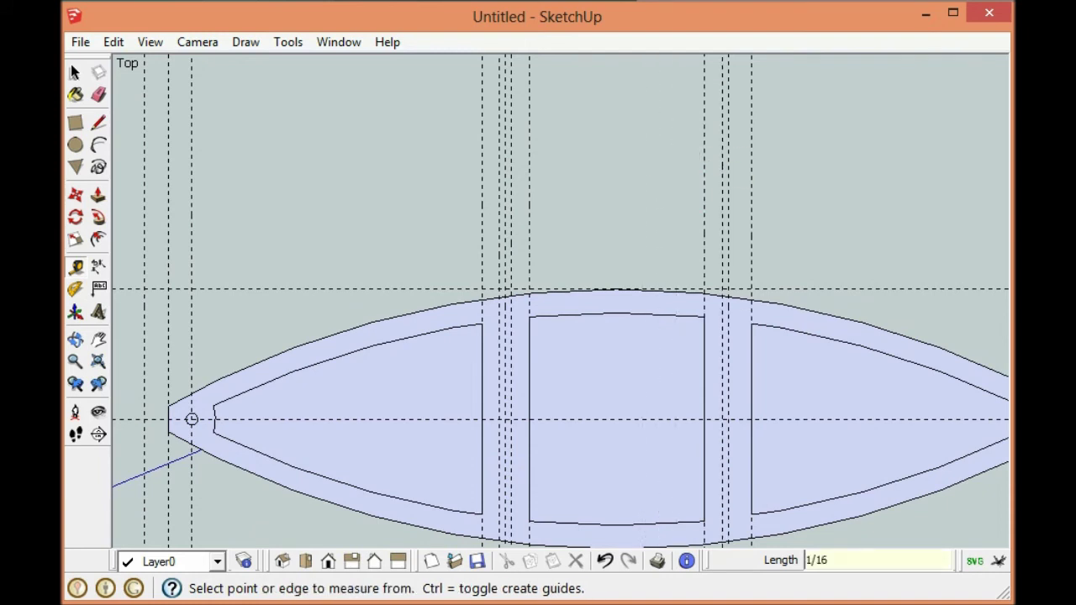
click(736, 191)
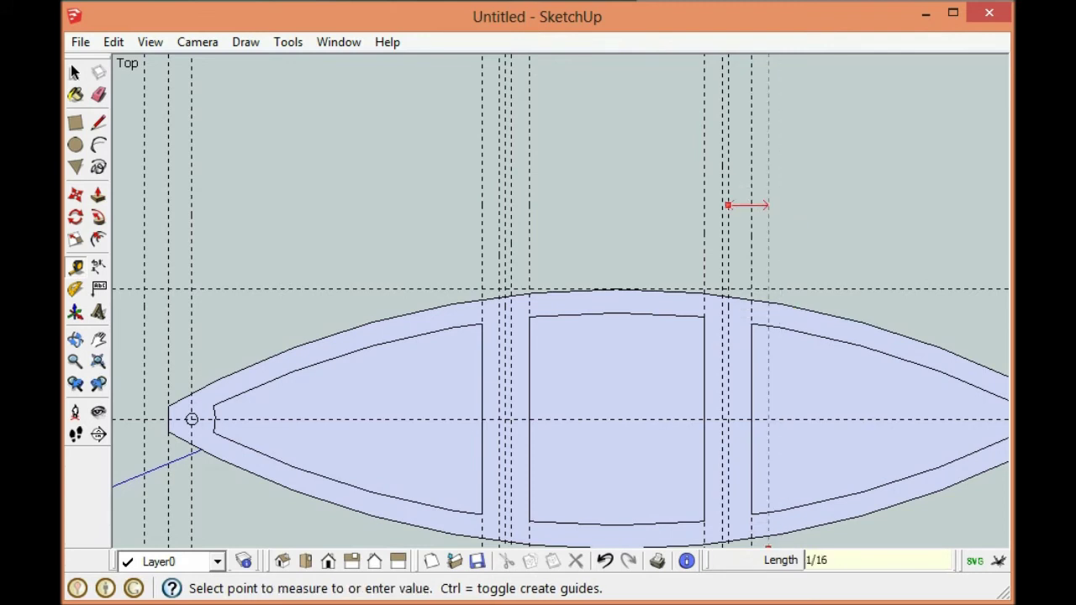
text(1/16)
key(Return)
Cut a narrow slot from the rib's outer edge down to the centre guide, opening its end.
scroll(494, 368, up, 3)
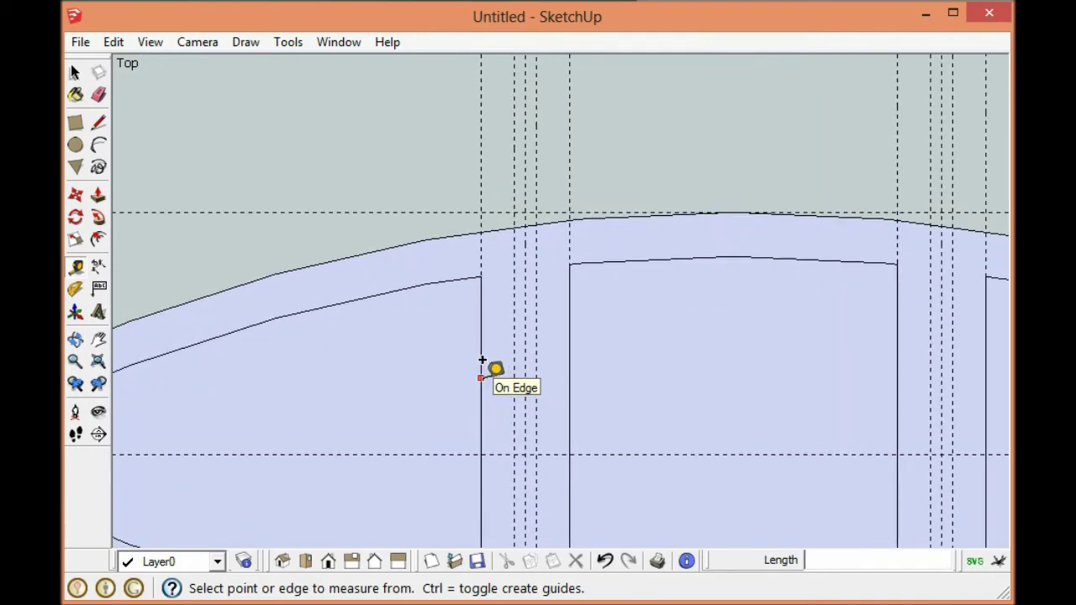
click(99, 123)
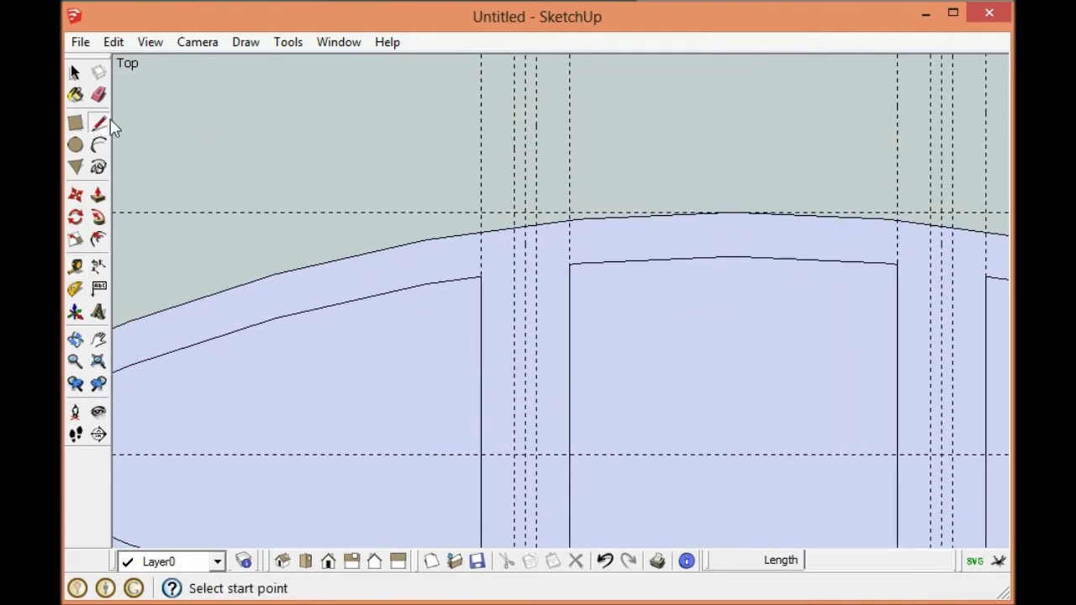
click(514, 227)
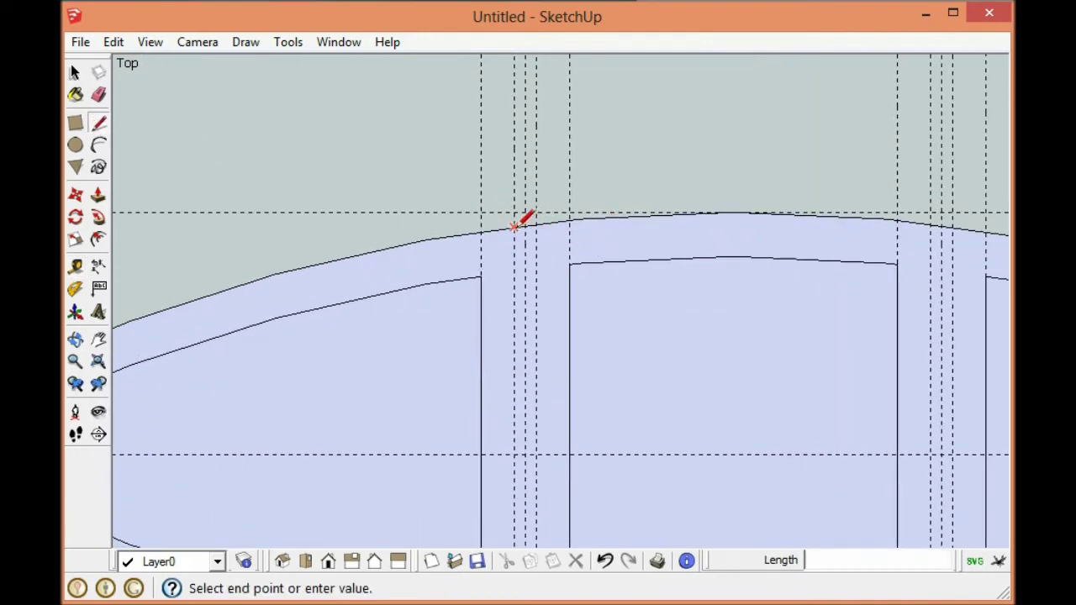
click(514, 454)
click(536, 454)
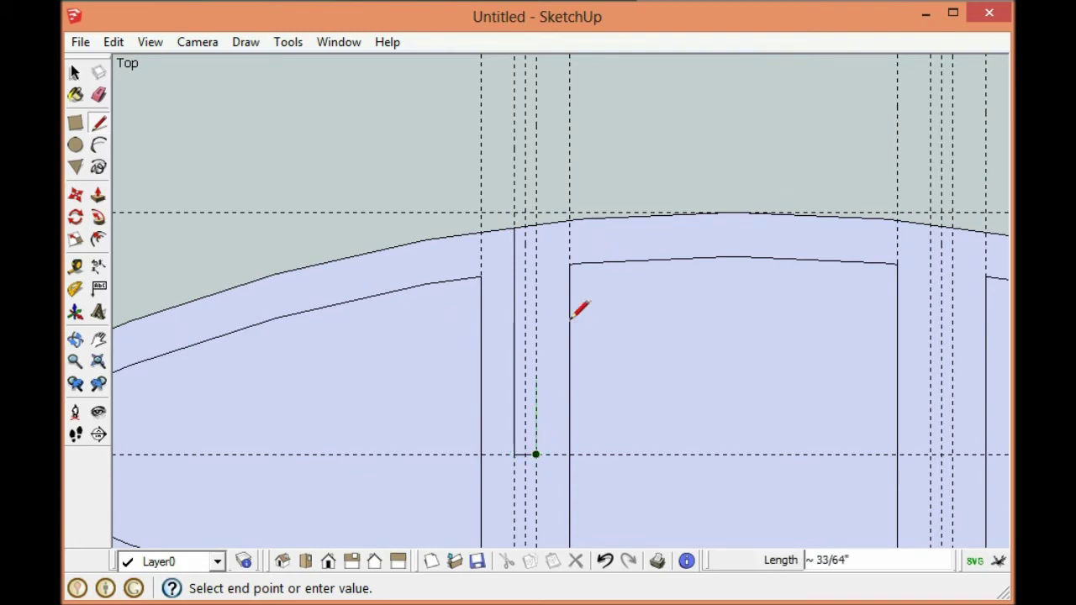
click(537, 226)
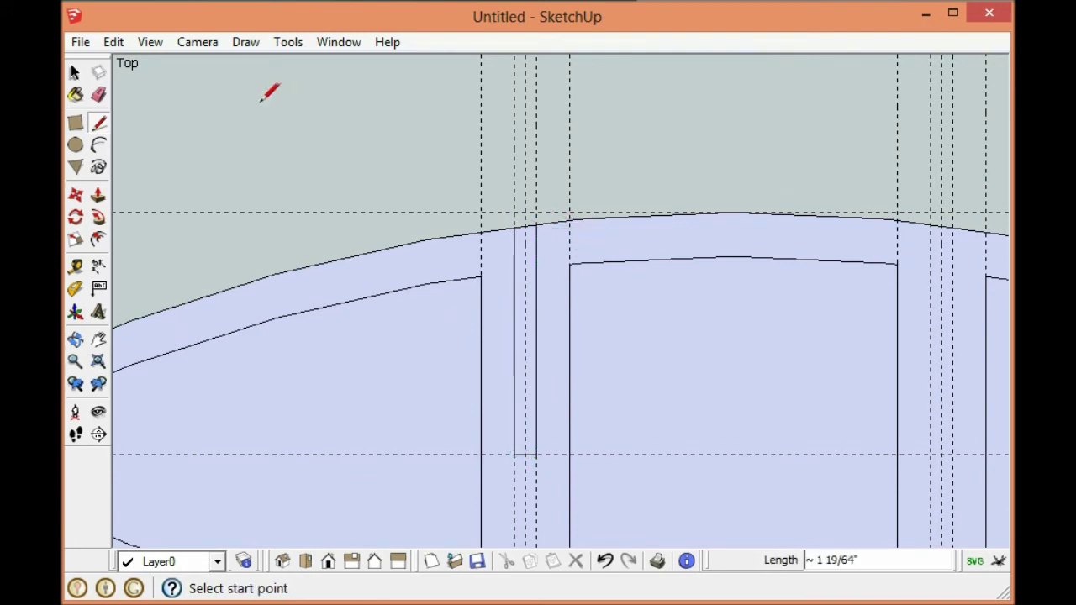
click(100, 96)
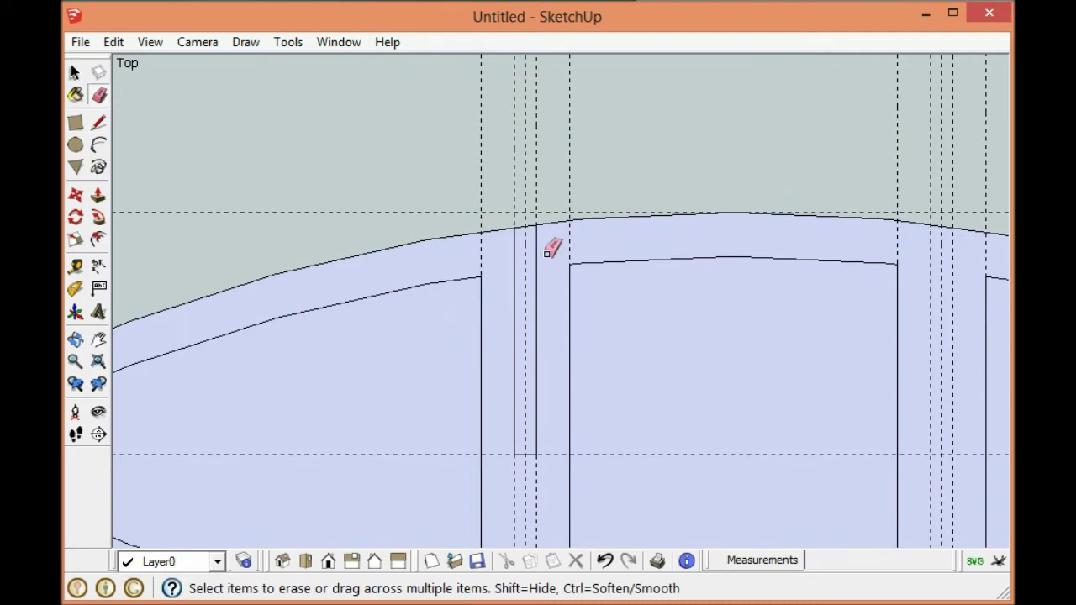
scroll(546, 240, up, 3)
click(525, 213)
scroll(526, 206, down, 3)
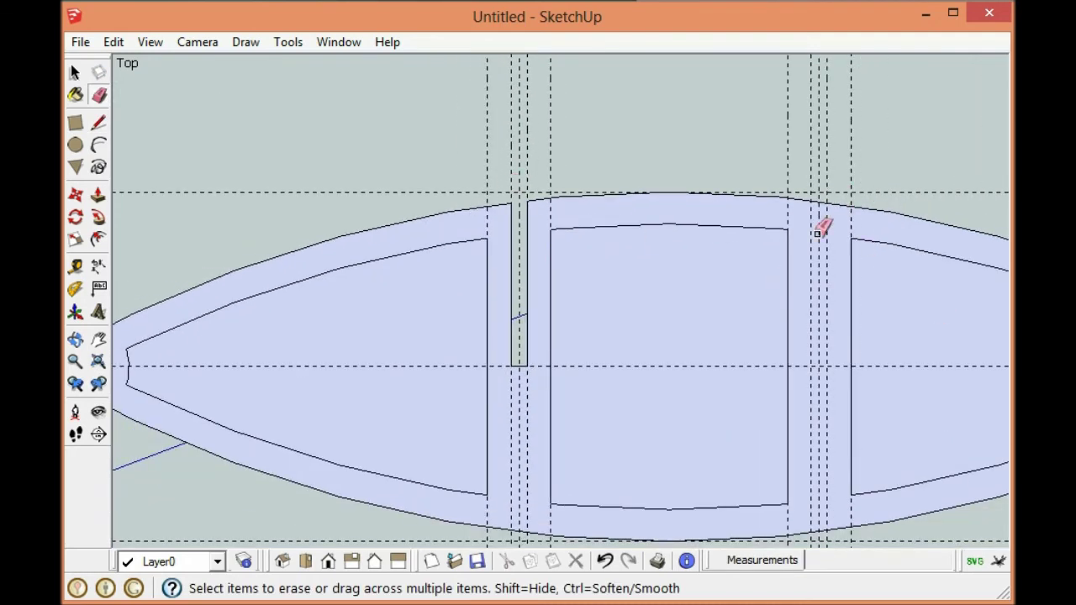
scroll(366, 215, down, 2)
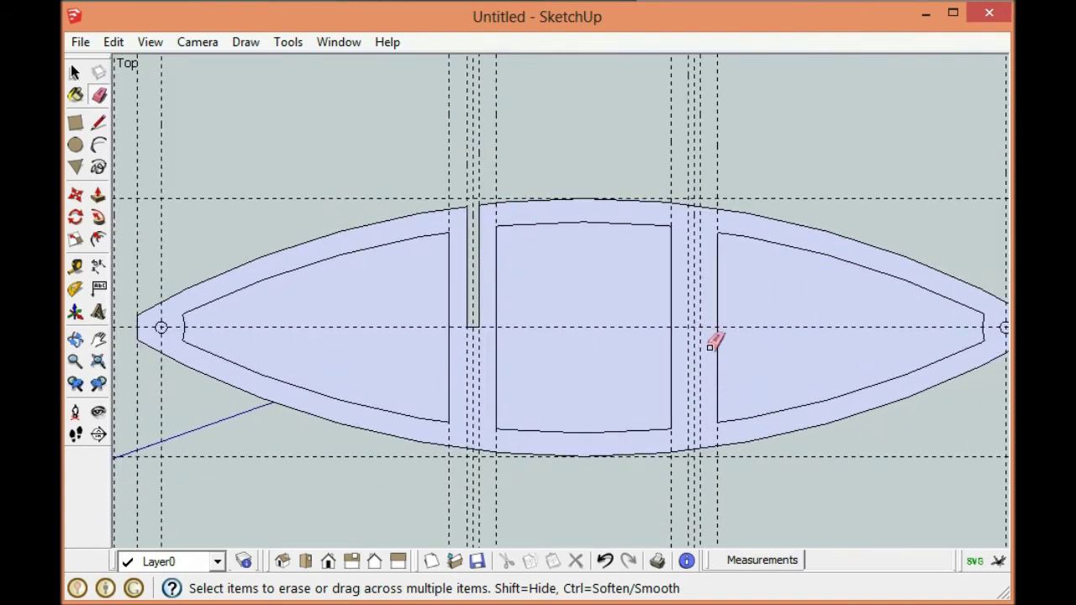
Cut a matching narrow slot from the top edge down to the guide at the right divider.
click(97, 123)
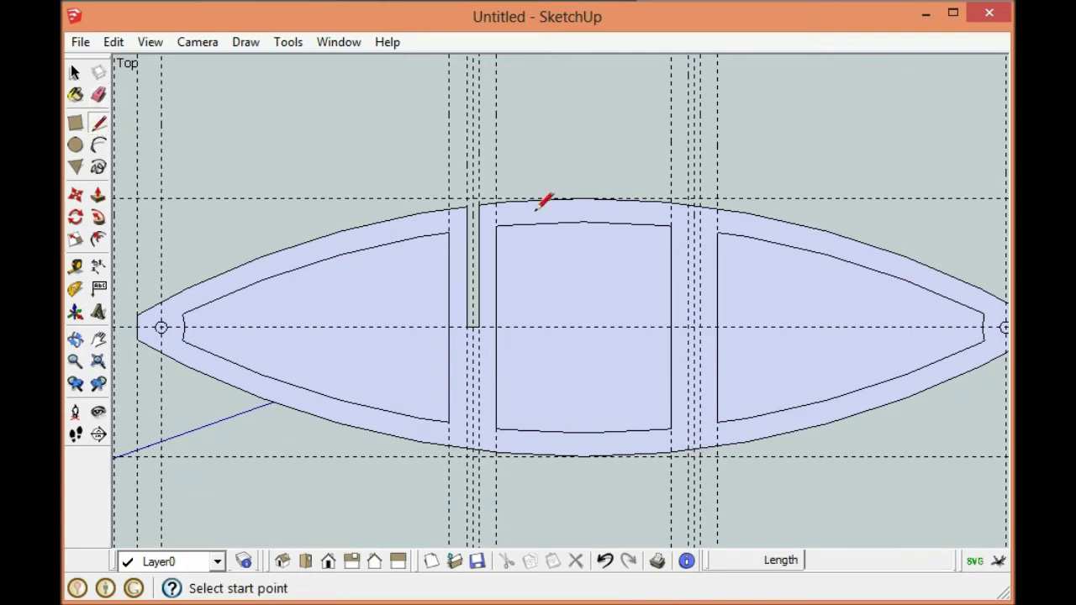
scroll(690, 244, up, 5)
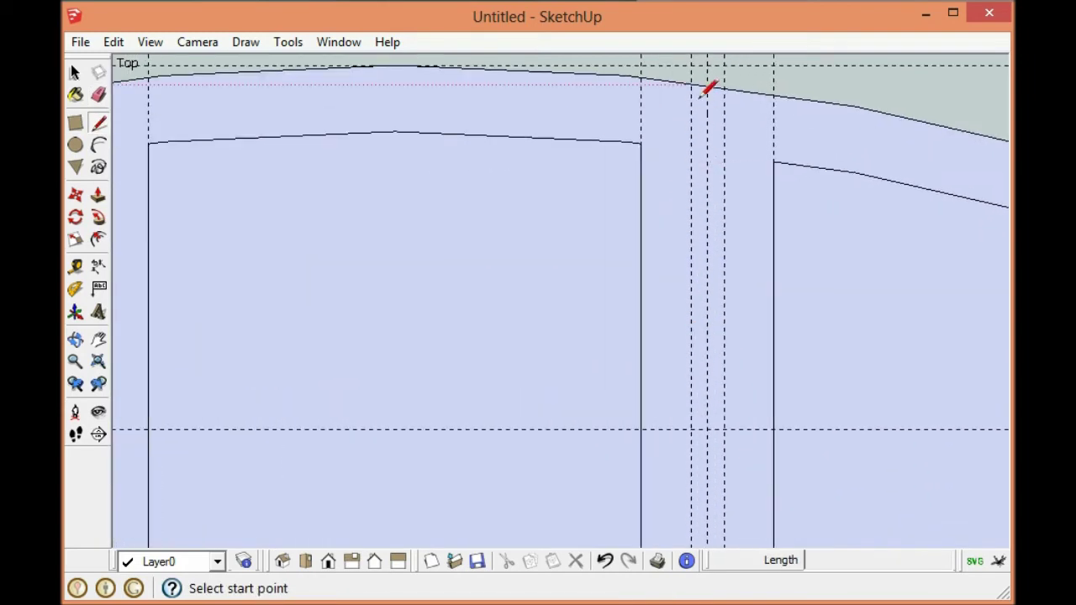
click(691, 84)
click(691, 430)
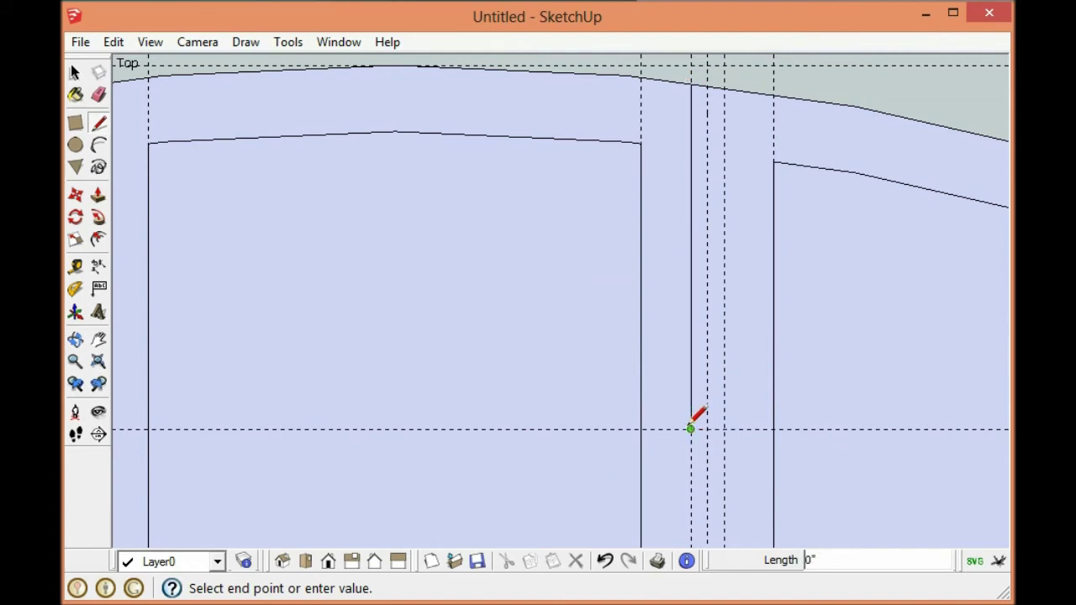
click(724, 429)
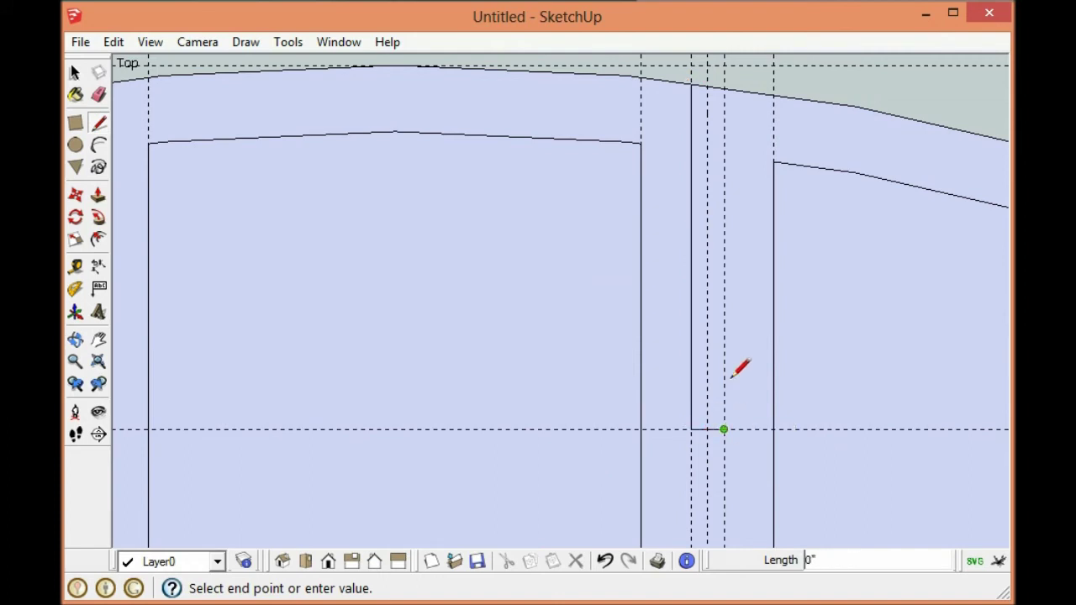
click(724, 87)
click(99, 97)
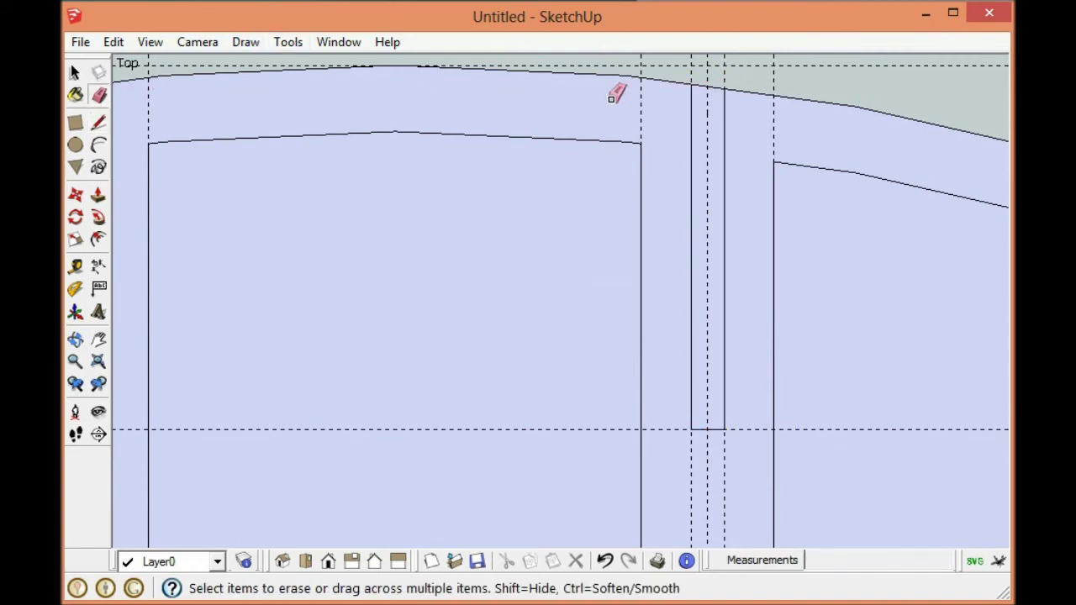
click(715, 86)
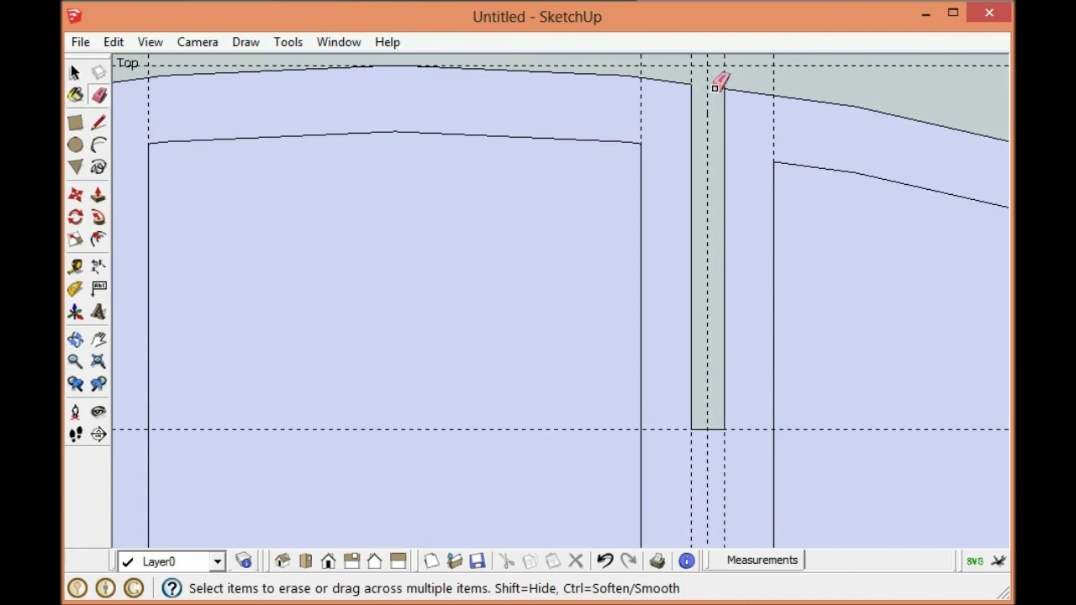
scroll(720, 80, down, 6)
scroll(234, 191, down, 1)
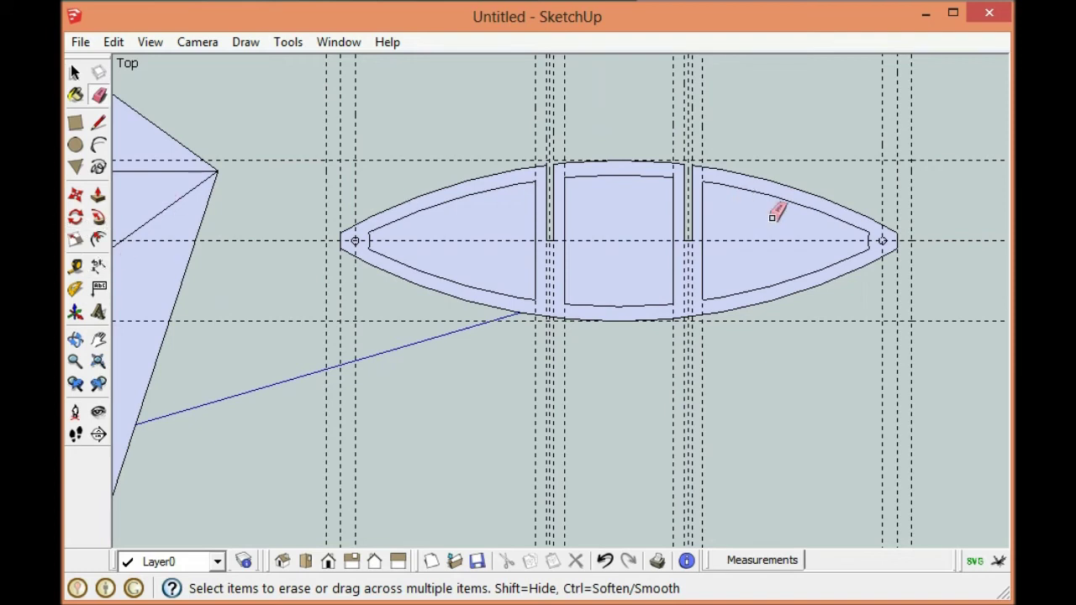
Copy the entire slotted lens rib straight down along the green axis below the original.
click(74, 74)
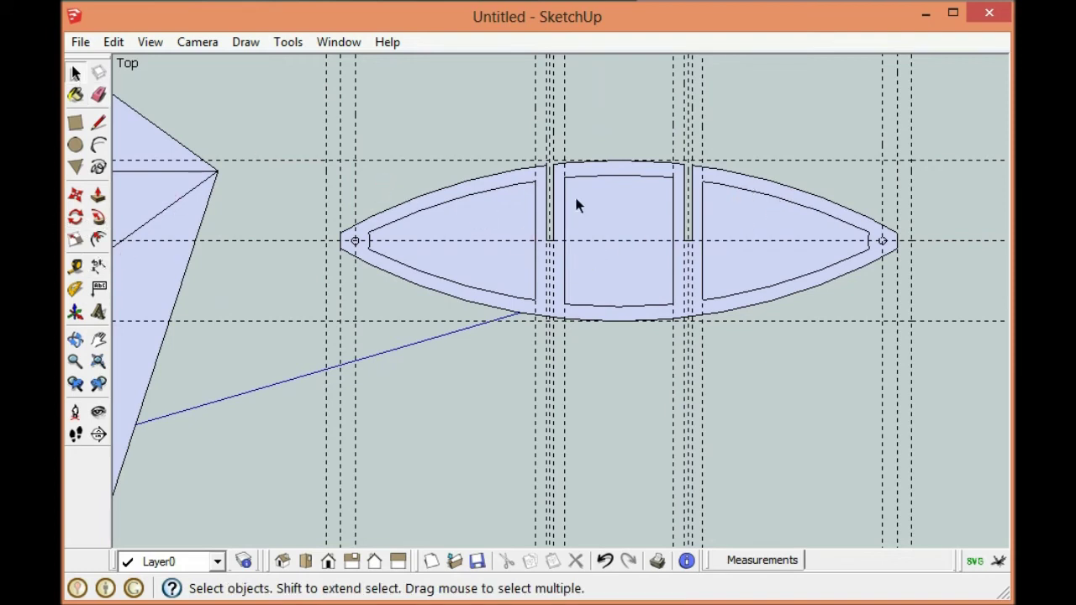
triple_click(601, 188)
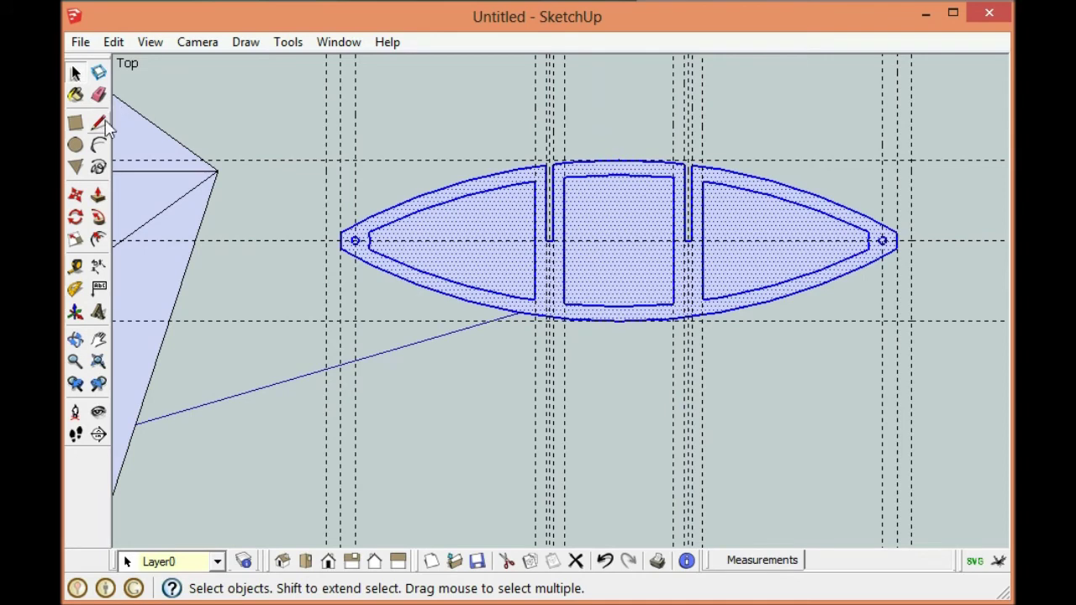
click(75, 194)
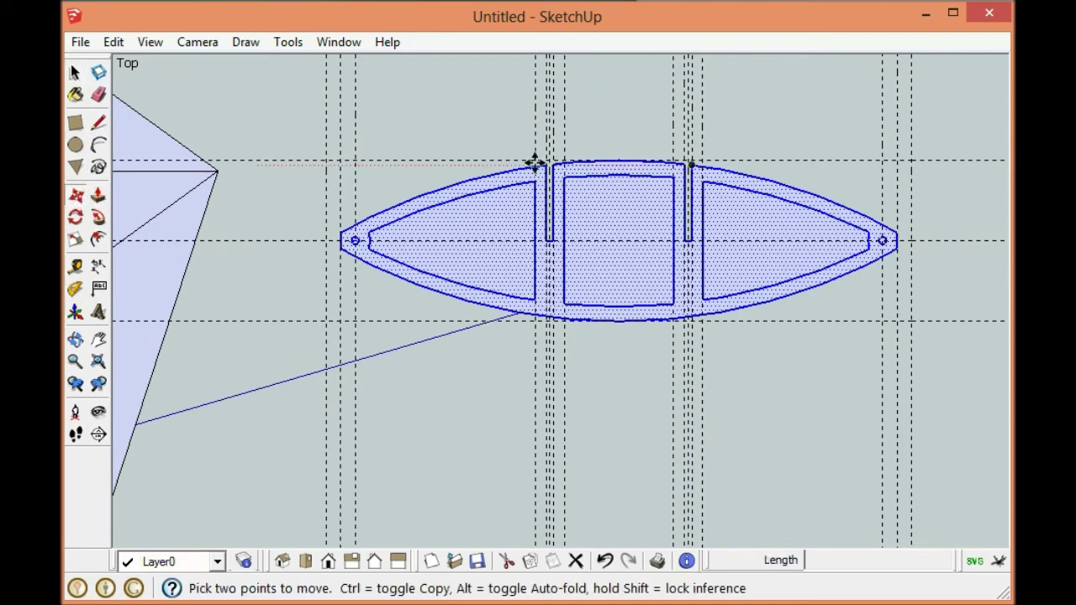
click(626, 160)
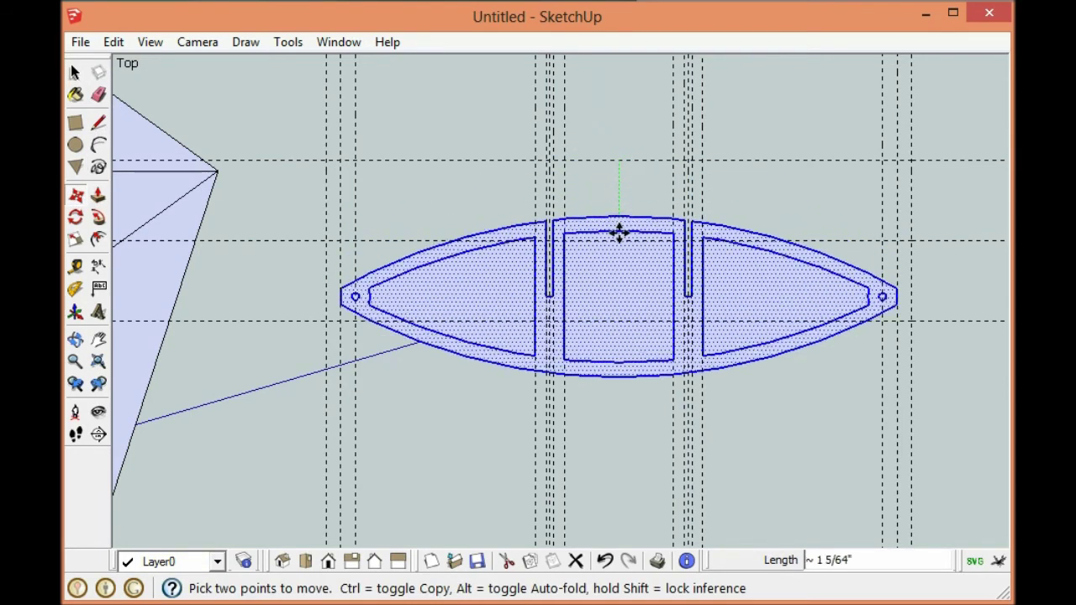
key(ctrl)
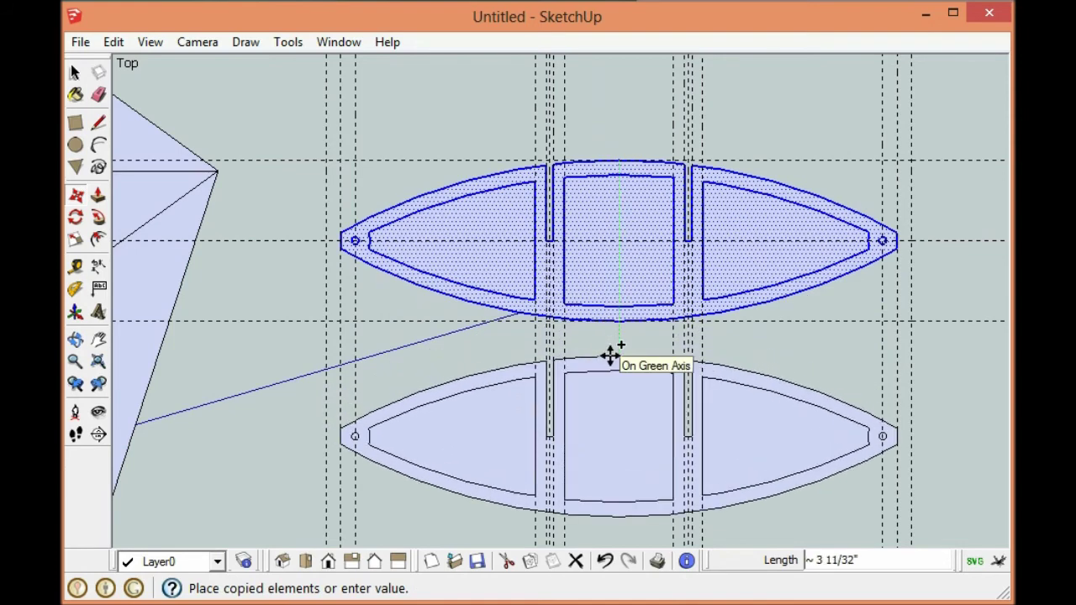
click(610, 355)
scroll(550, 183, down, 3)
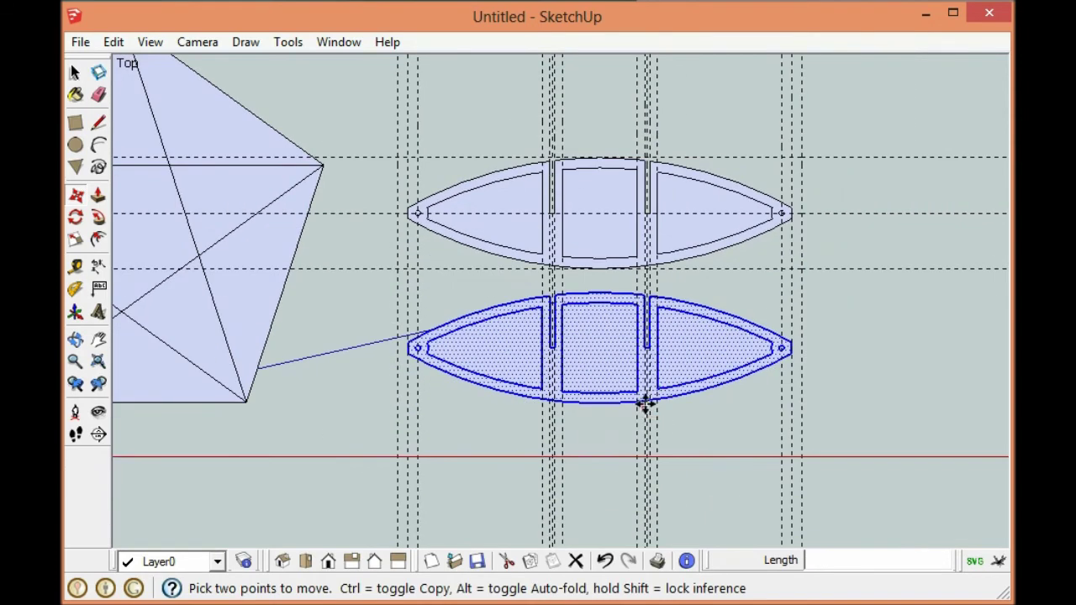
scroll(652, 391, up, 5)
Close the copied rib's right slot top and draw two parallel lines down to the bottom edge.
click(101, 120)
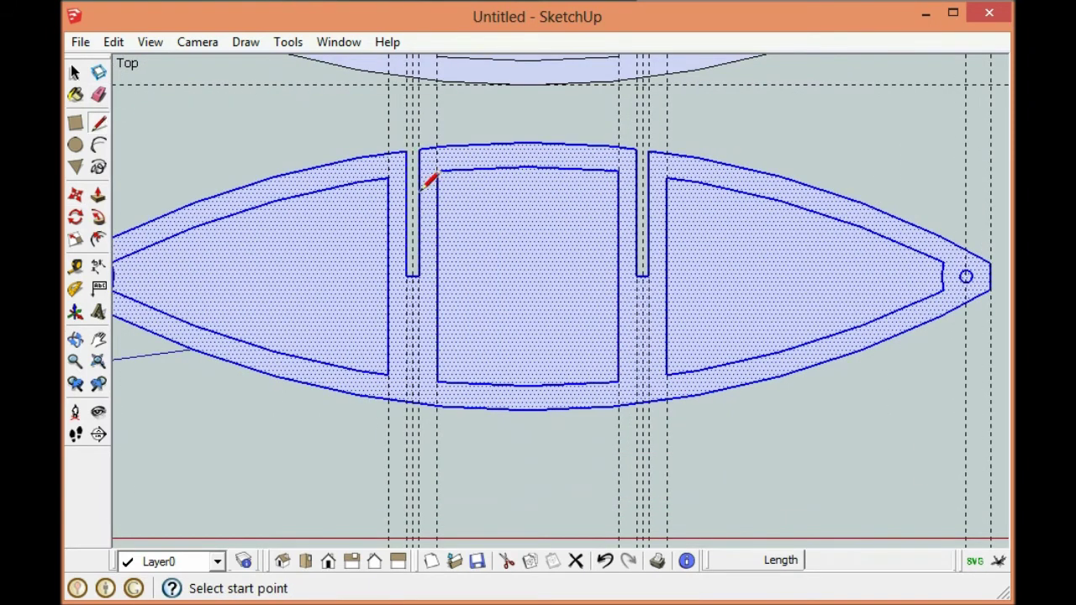
click(636, 148)
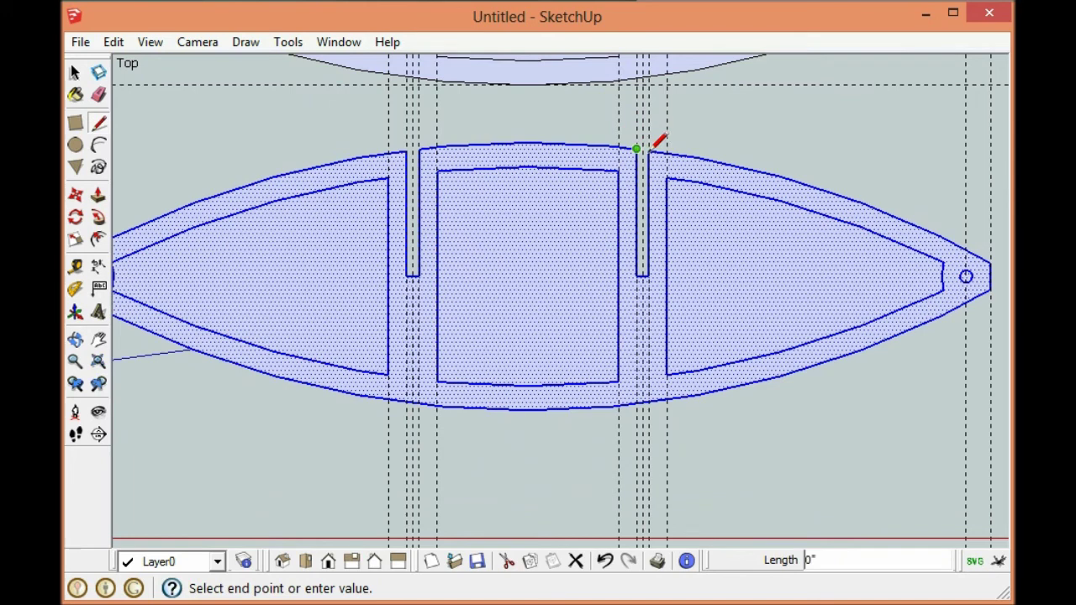
click(648, 150)
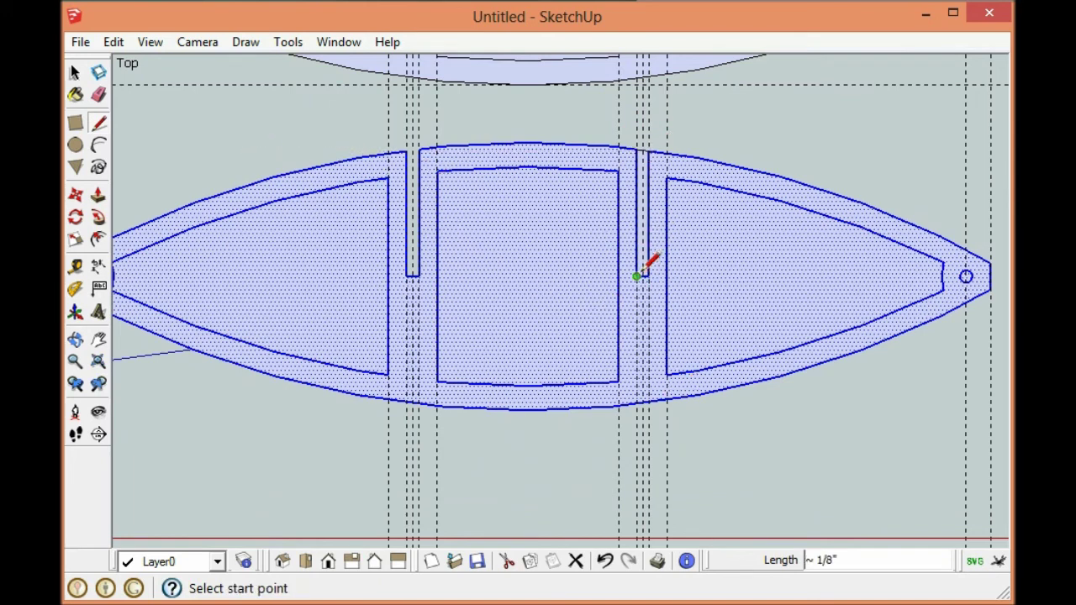
click(637, 276)
scroll(638, 410, up, 3)
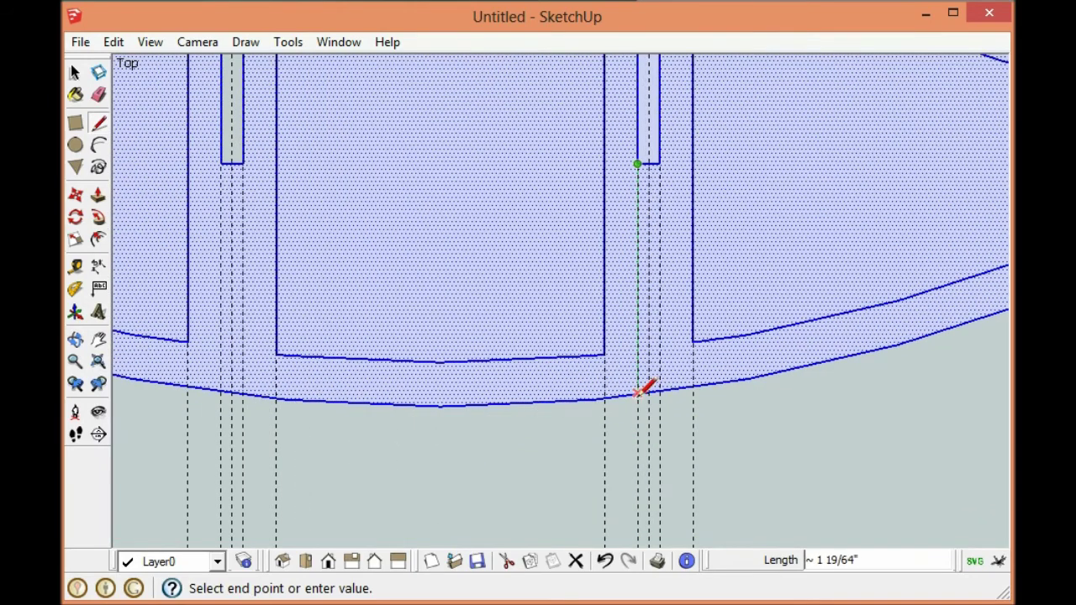
click(638, 393)
click(659, 164)
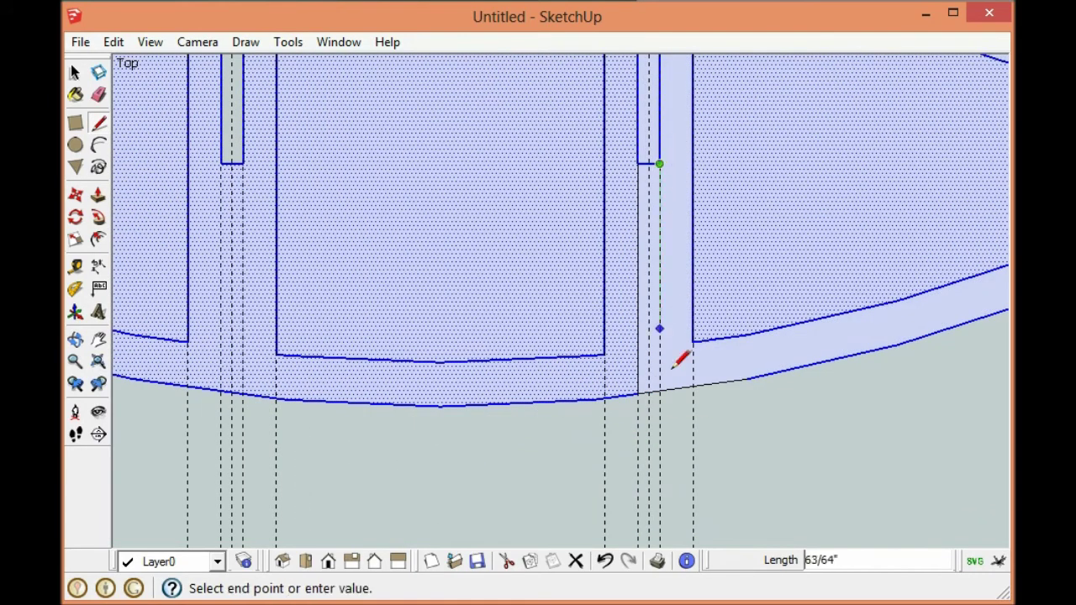
click(659, 390)
scroll(474, 369, down, 1)
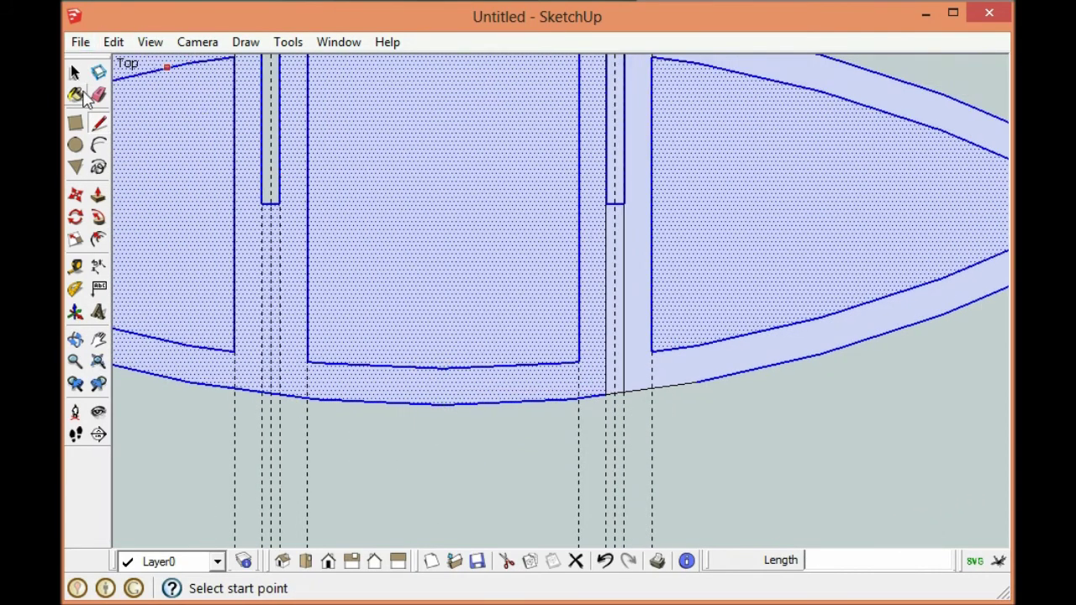
Delete the old top slot's side edge on the copied rib.
click(74, 72)
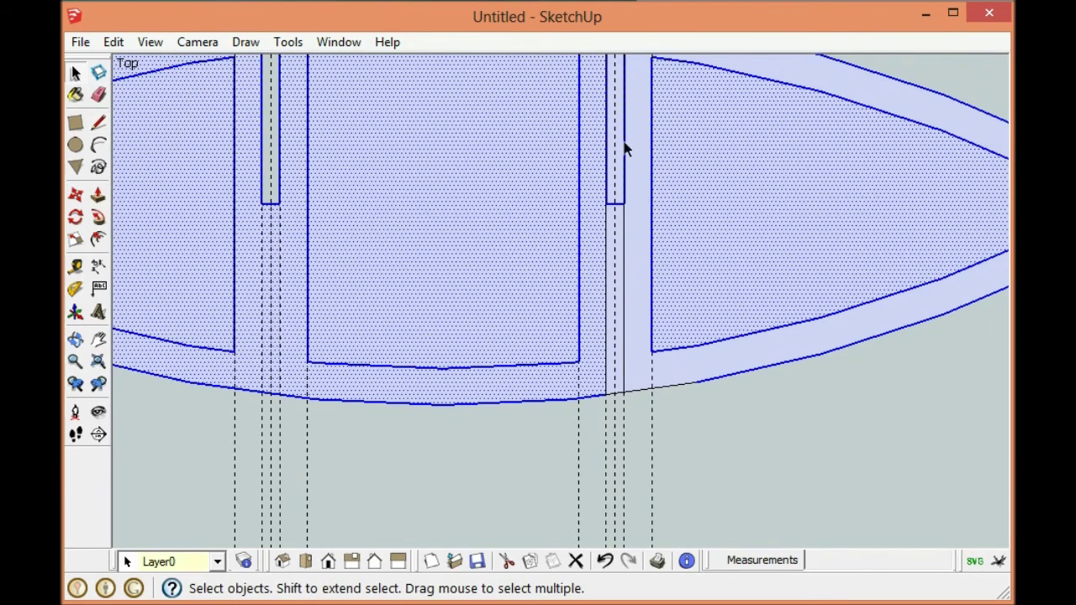
click(620, 155)
click(624, 153)
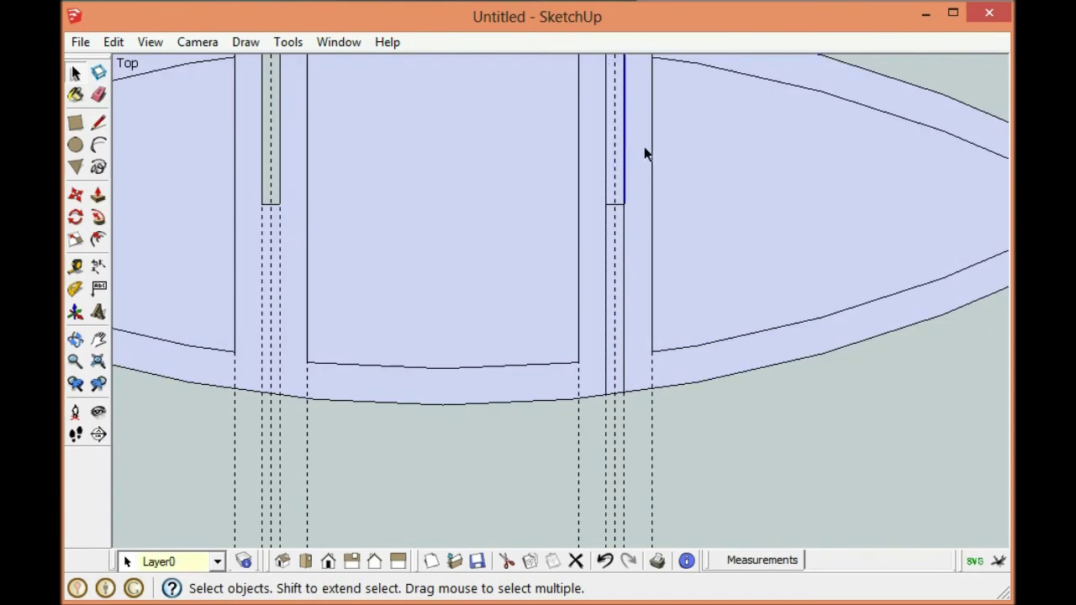
key(Delete)
scroll(607, 148, down, 4)
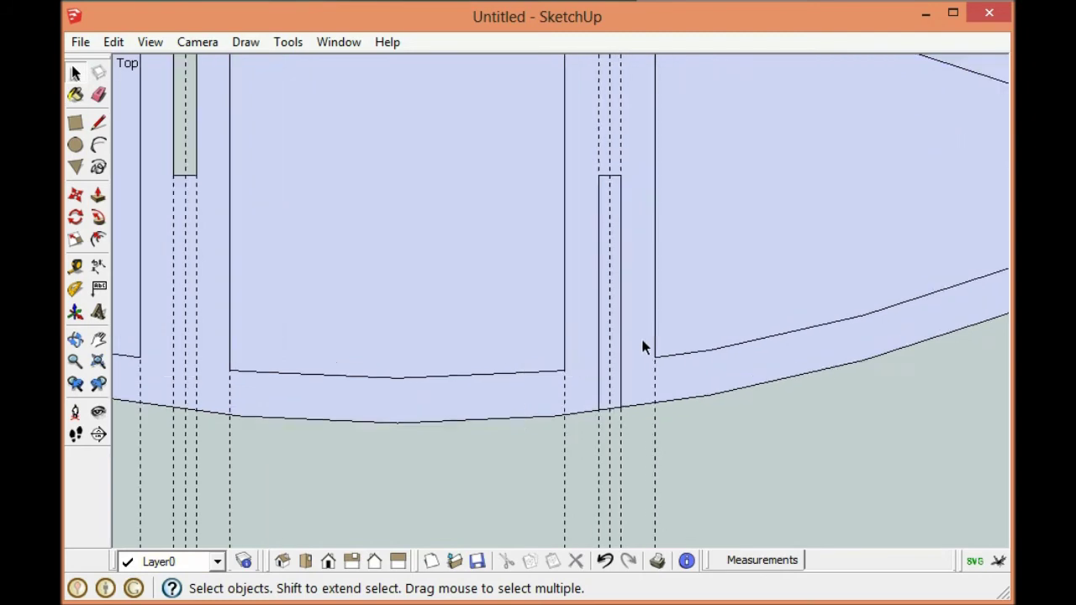
scroll(639, 172, up, 1)
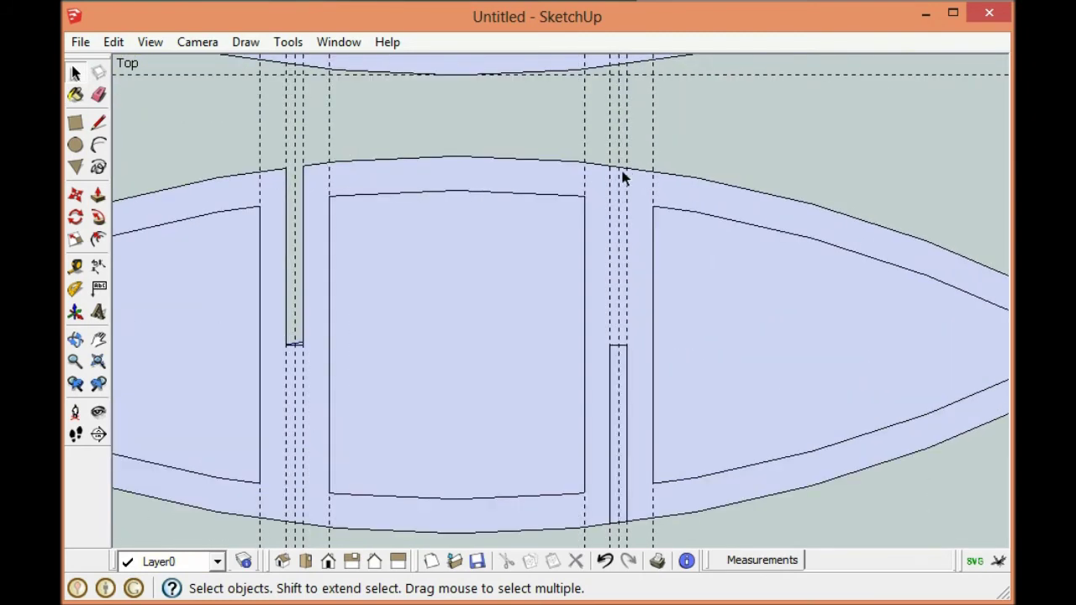
scroll(622, 204, down, 3)
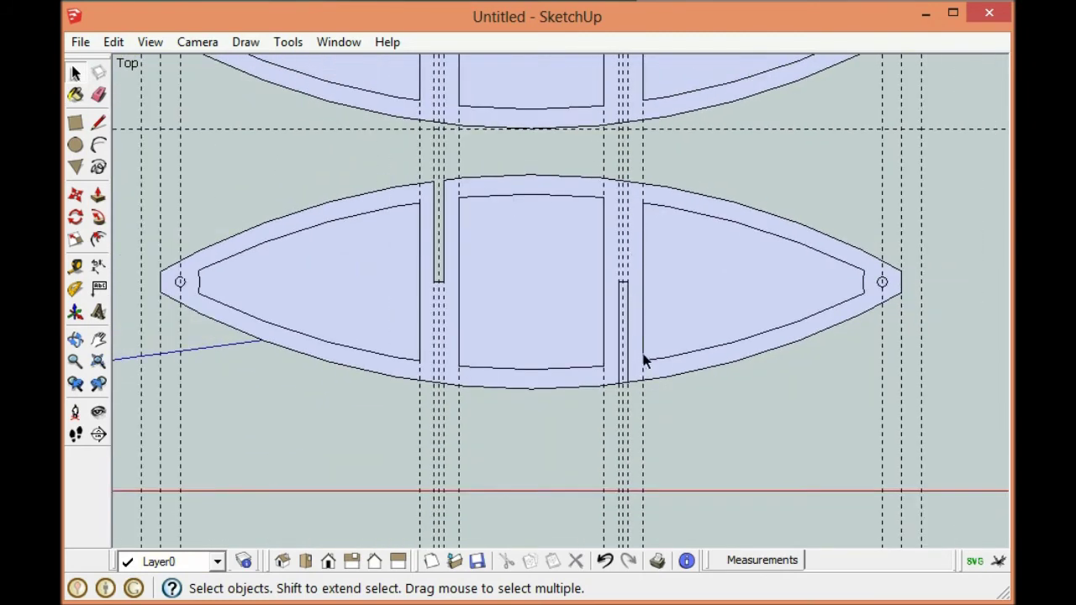
Erase the bottom capping edge and leftover short edge so the slot opens from below.
click(98, 95)
scroll(580, 390, up, 5)
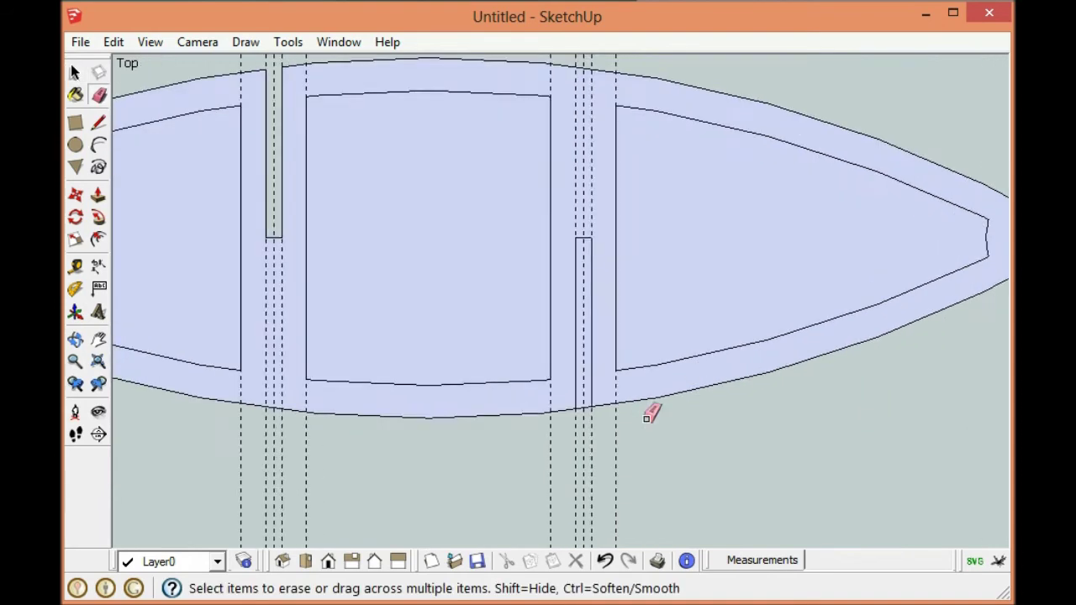
click(580, 390)
scroll(735, 334, down, 6)
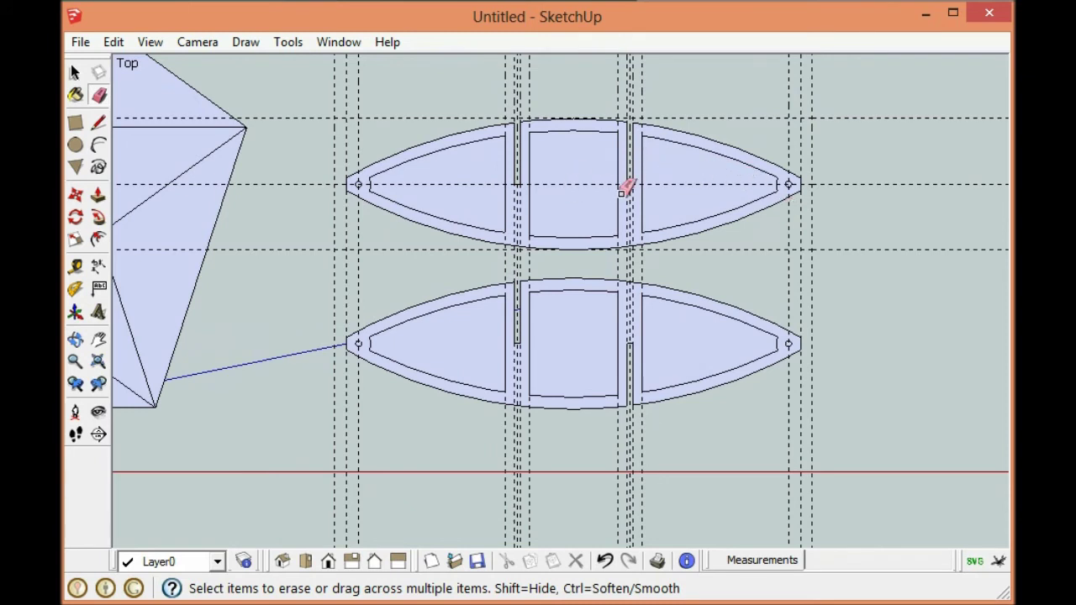
click(626, 341)
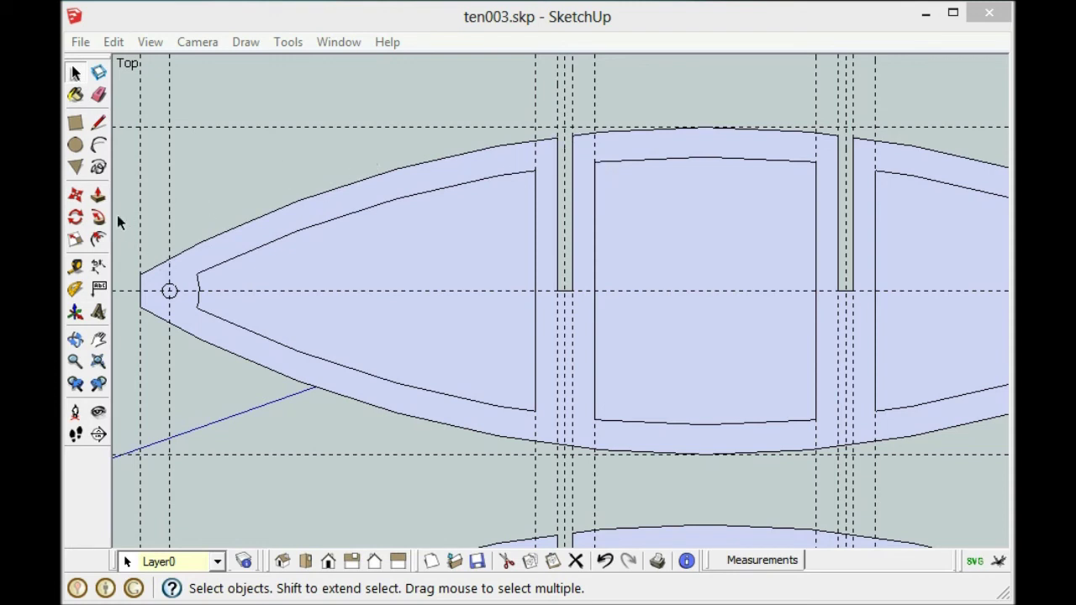
Measure the distance from the upper guide and the small gap at the slot's top.
click(75, 268)
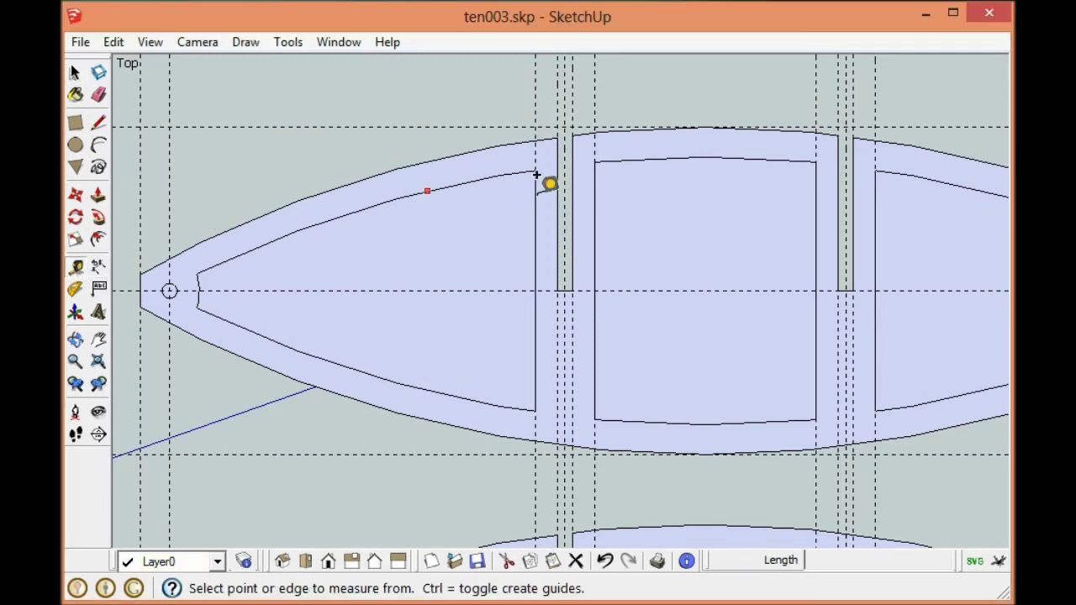
click(336, 127)
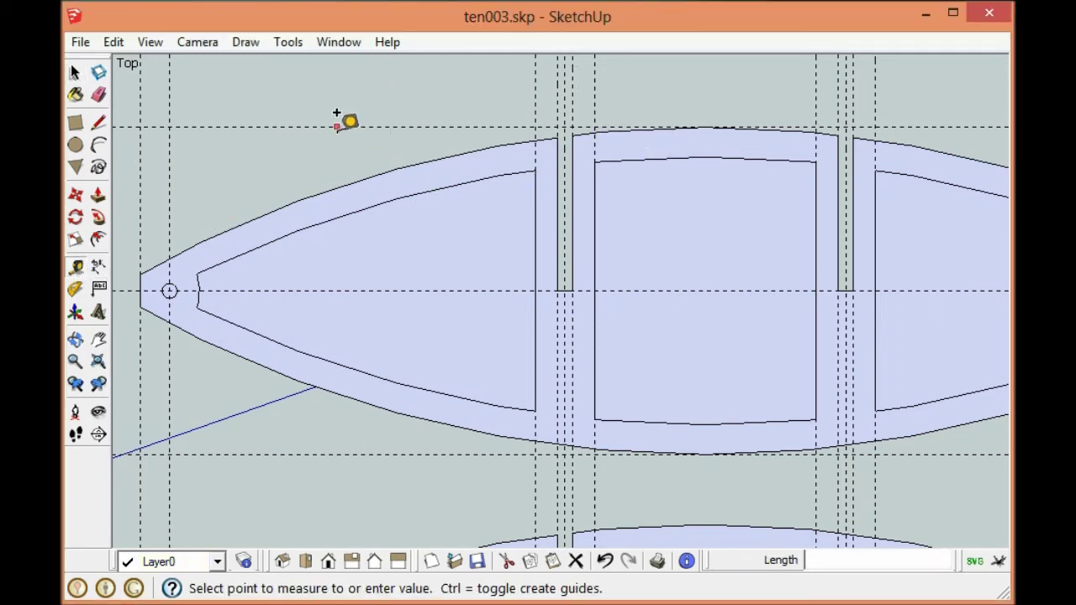
click(595, 155)
scroll(574, 105, up, 3)
scroll(572, 101, up, 1)
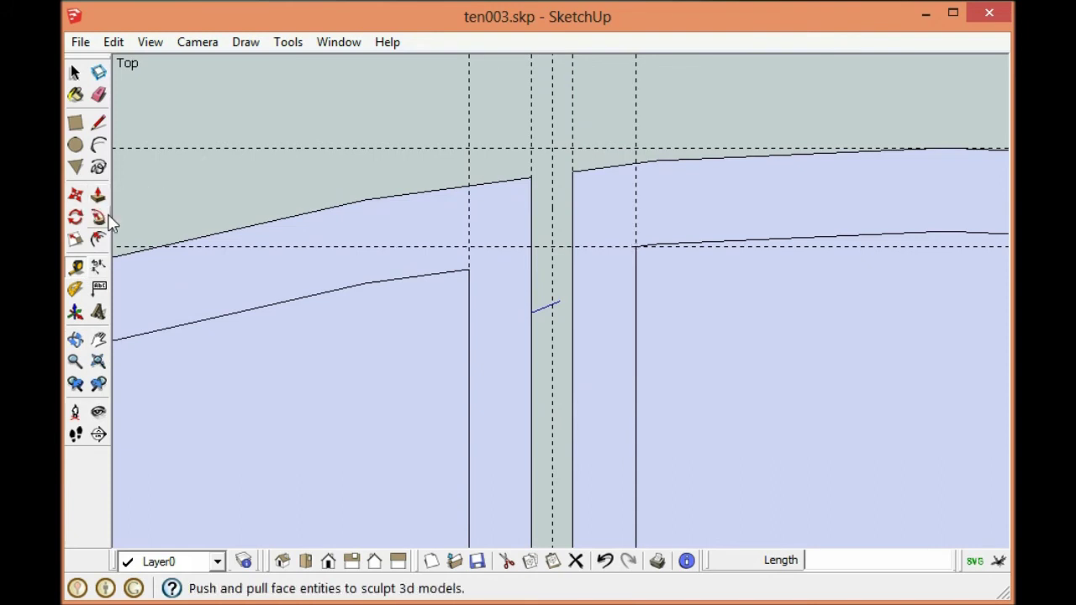
click(74, 276)
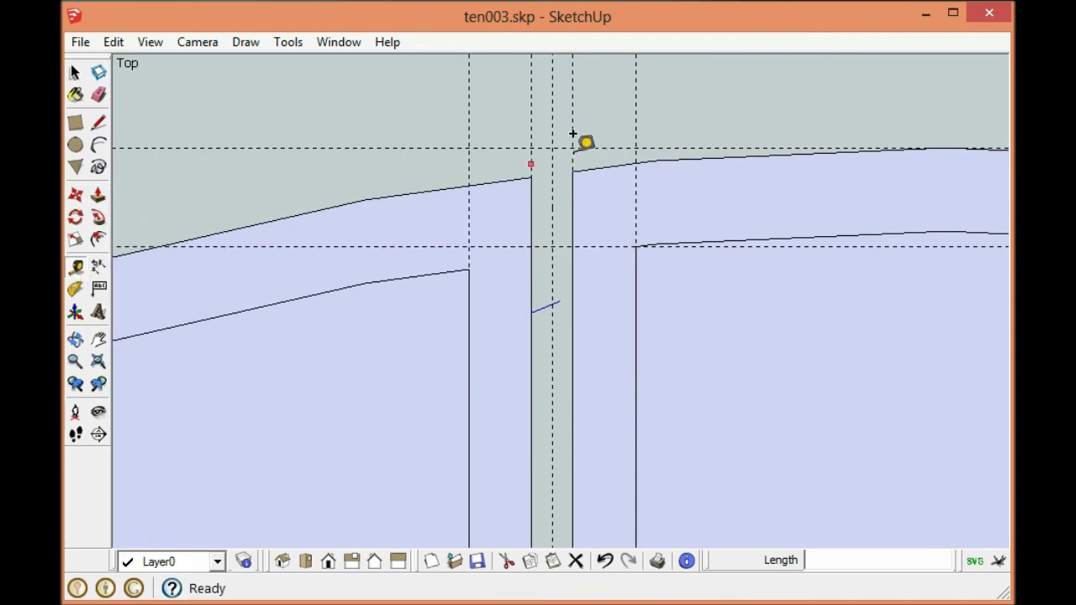
click(573, 89)
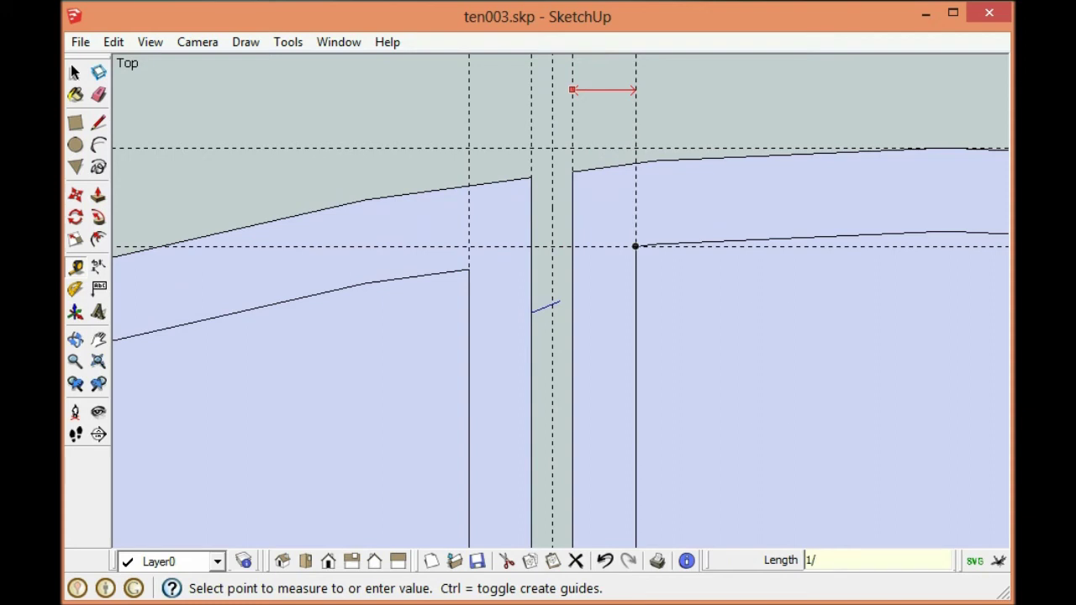
Place a new guide about 1/16" off the existing slot guide.
key(Return)
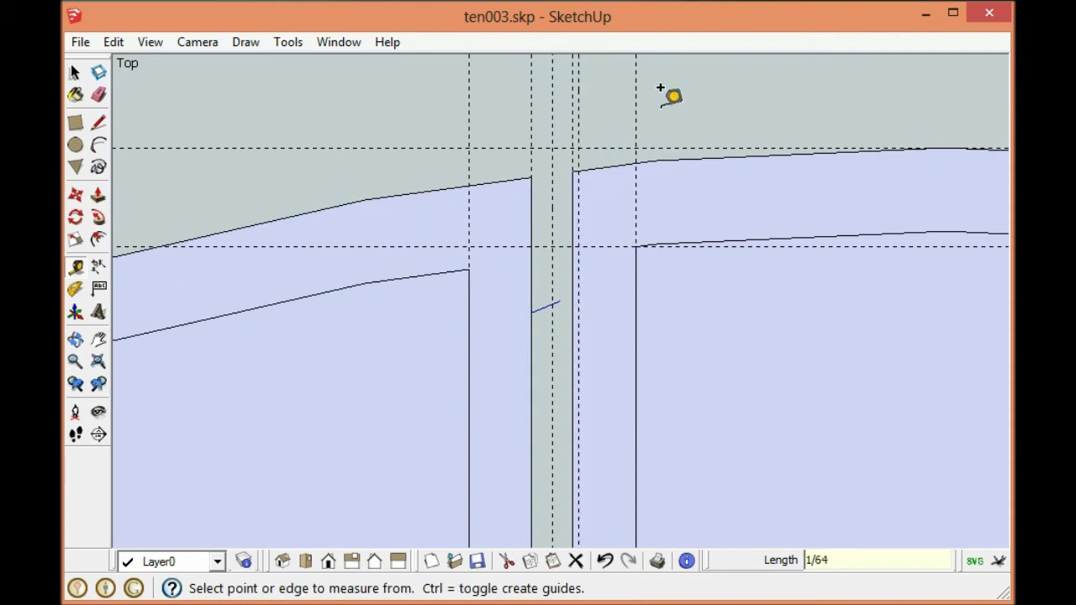
click(532, 97)
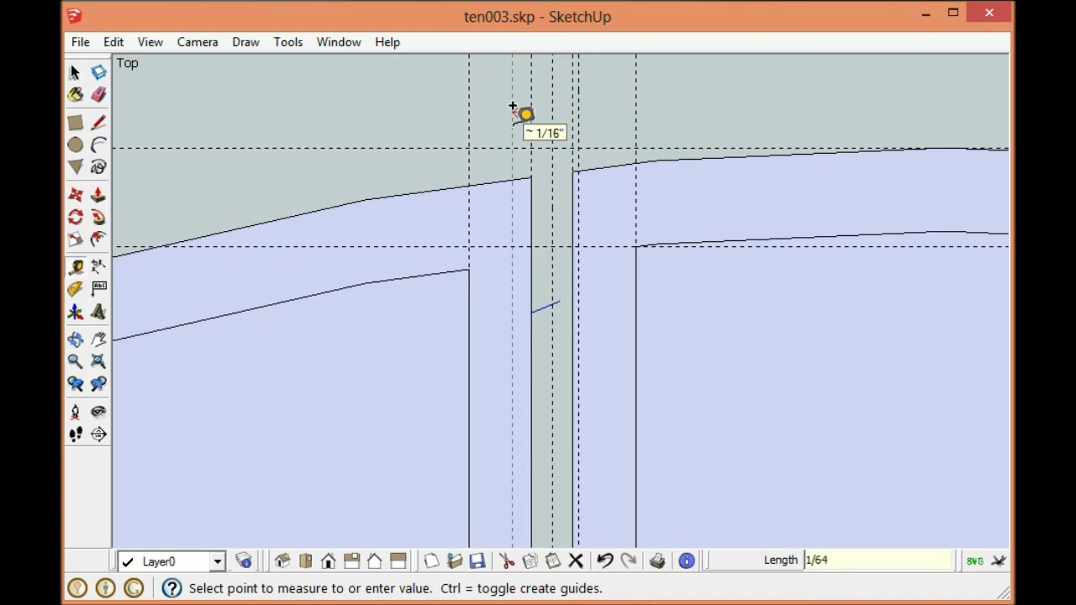
click(521, 111)
scroll(595, 204, up, 2)
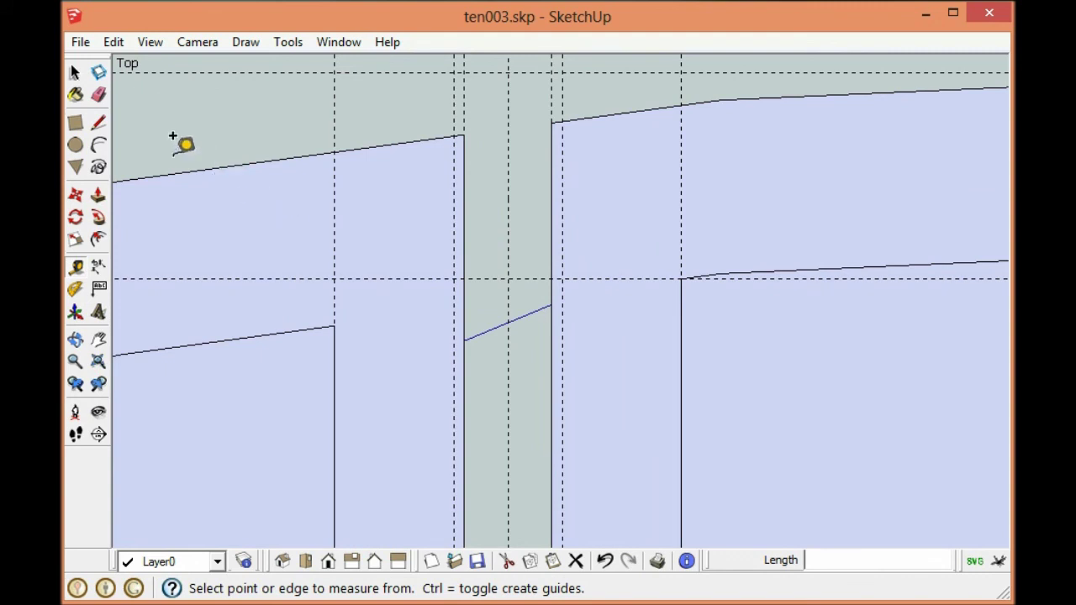
Draw two angled slot sides from the guide intersections up to the rib's top edge.
click(98, 123)
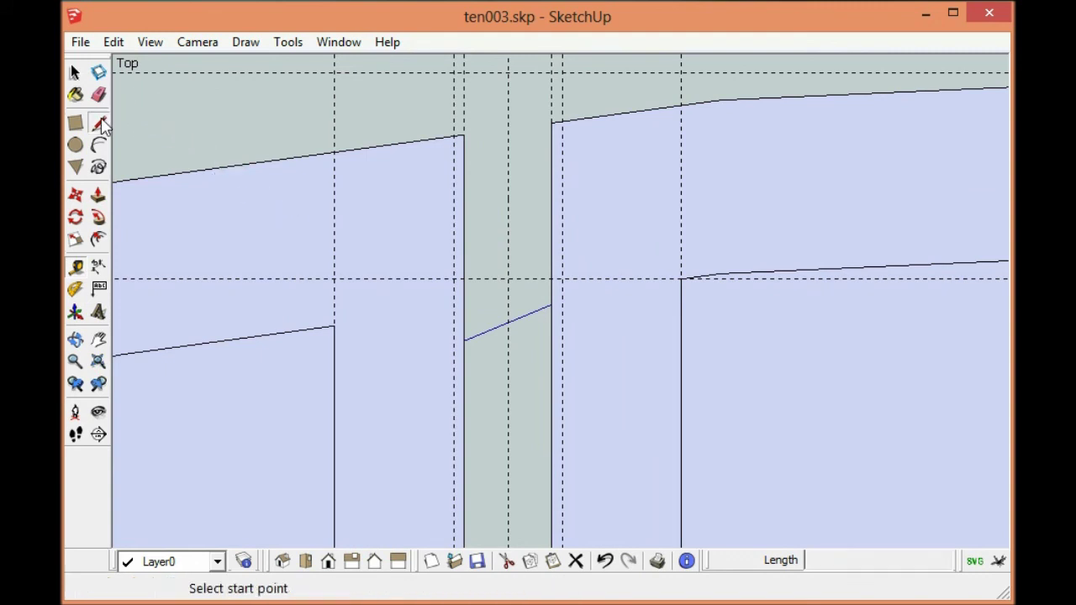
click(553, 280)
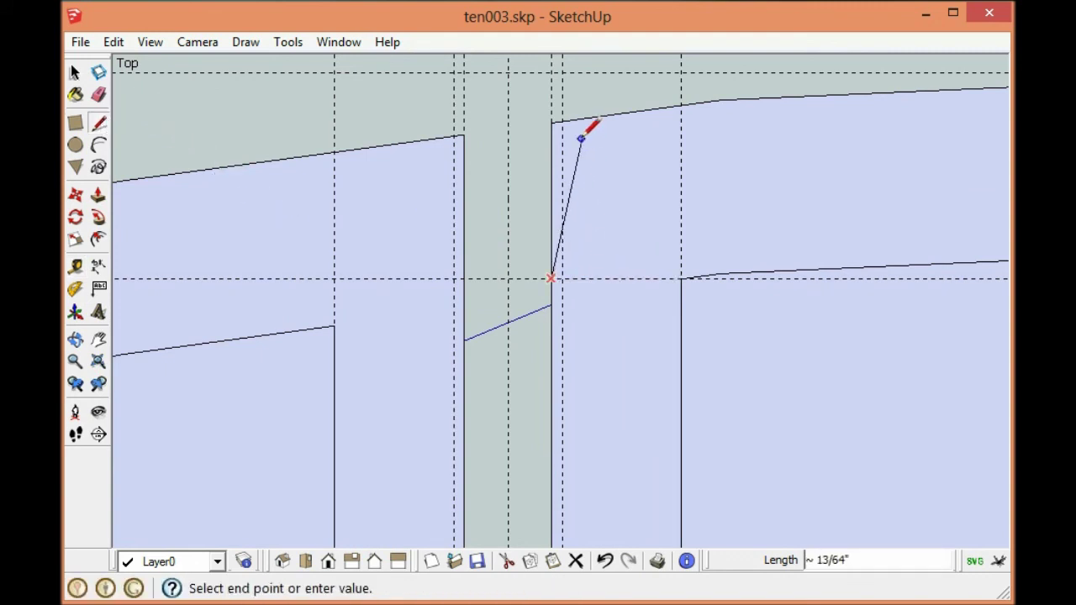
scroll(572, 118, up, 1)
scroll(572, 120, up, 1)
click(555, 122)
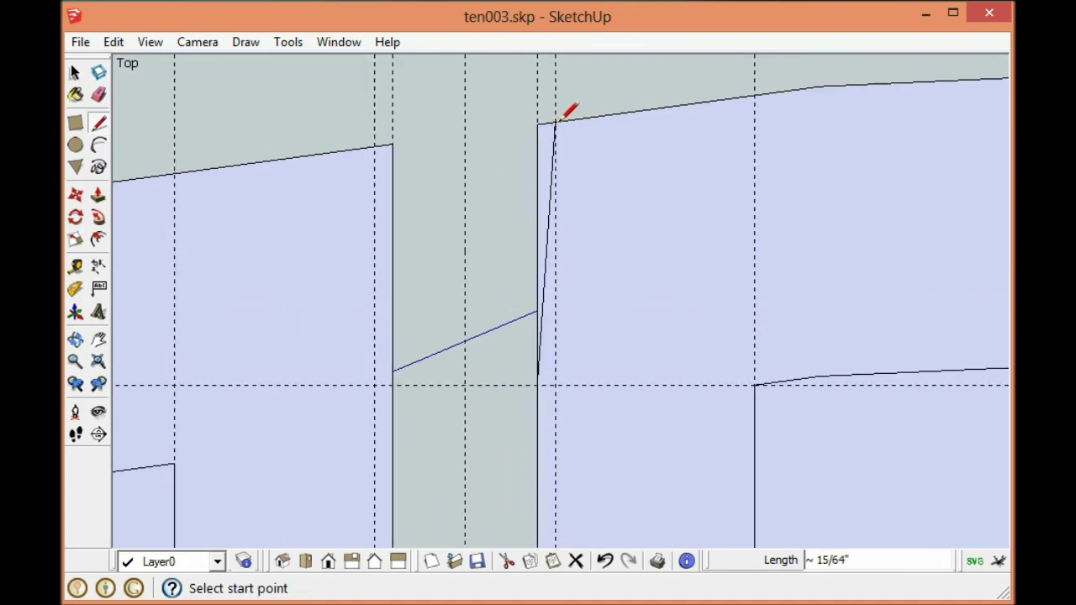
click(392, 384)
click(376, 147)
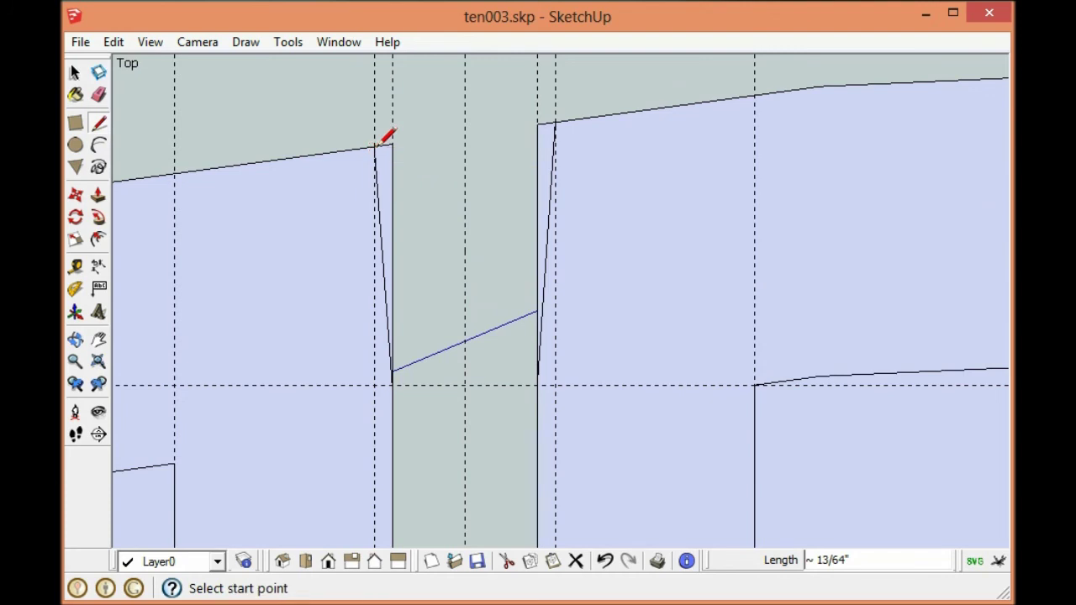
Erase the leftover short top edges and delete the old vertical slot edge.
click(99, 94)
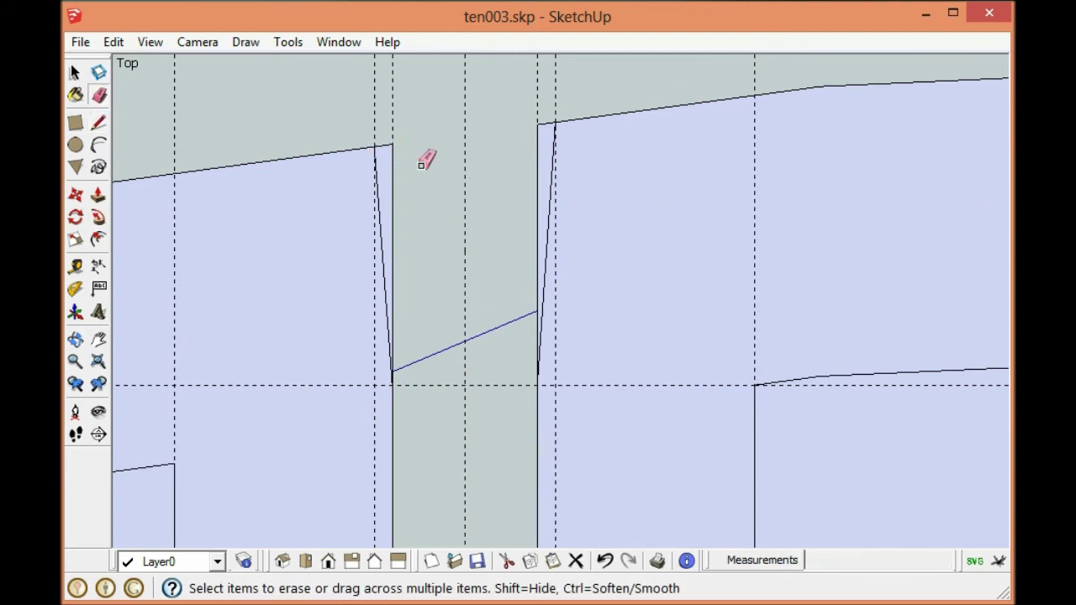
click(382, 145)
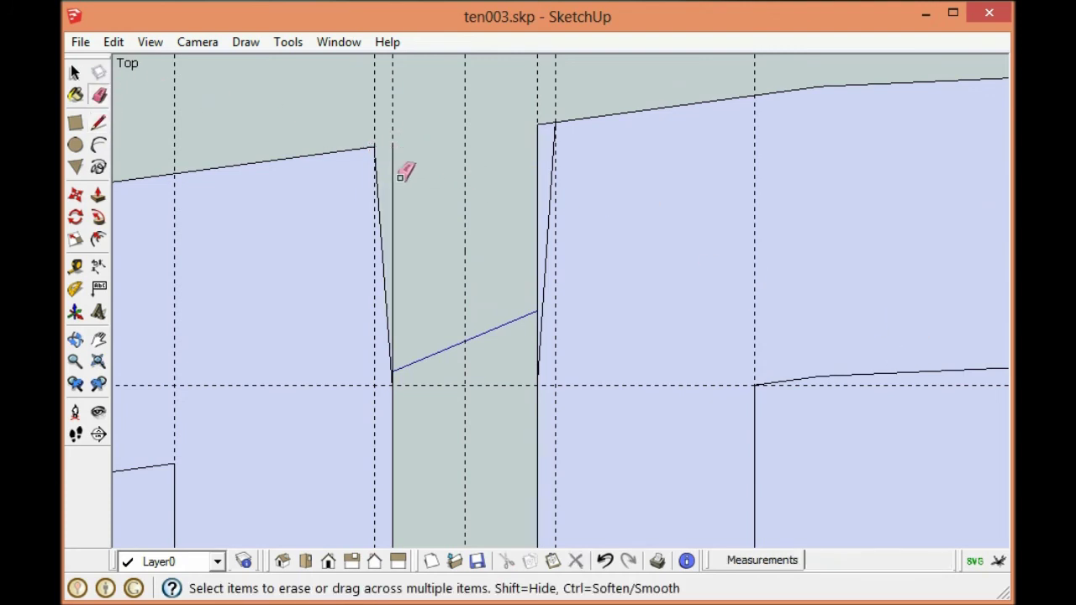
click(549, 121)
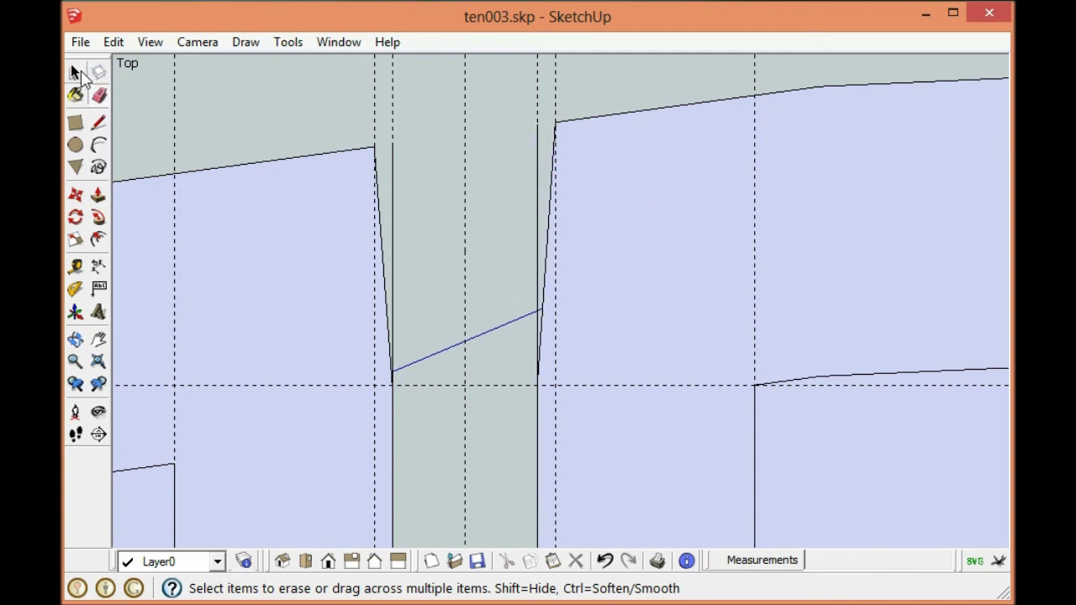
click(74, 73)
click(392, 209)
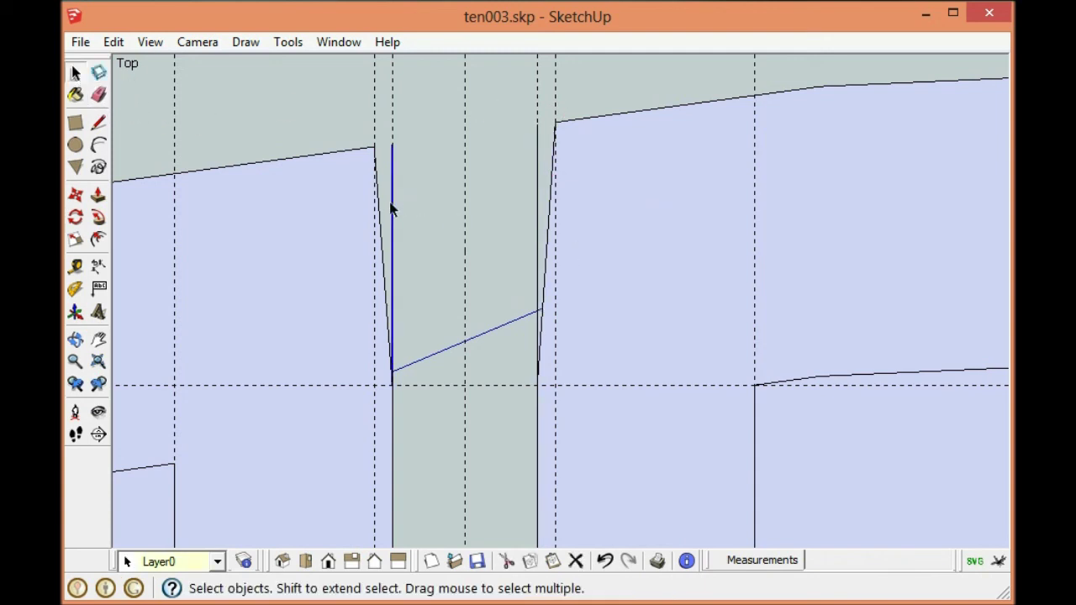
key(Delete)
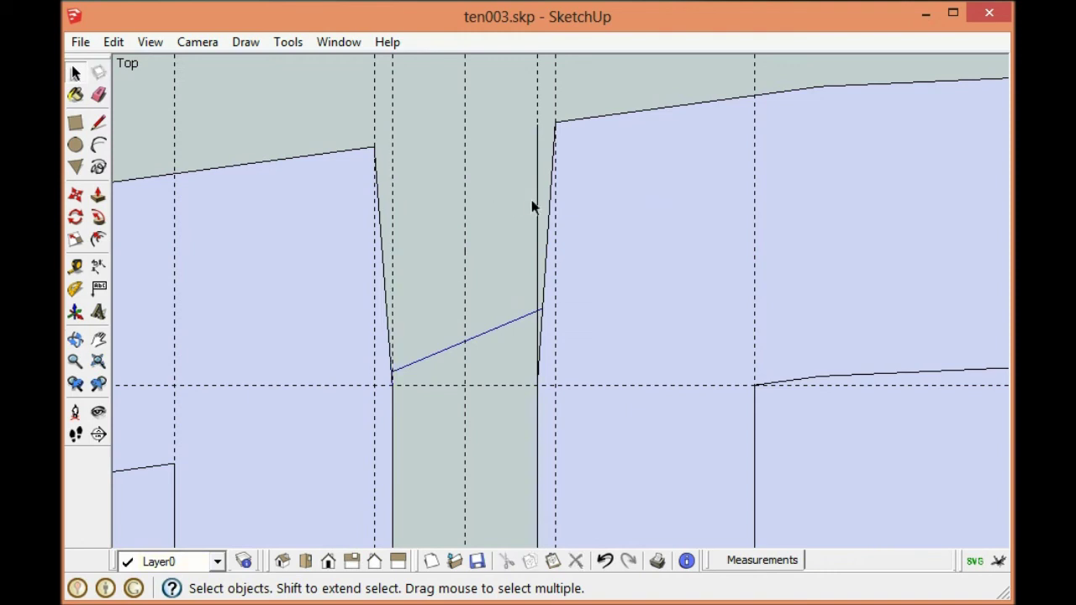
scroll(624, 212, down, 4)
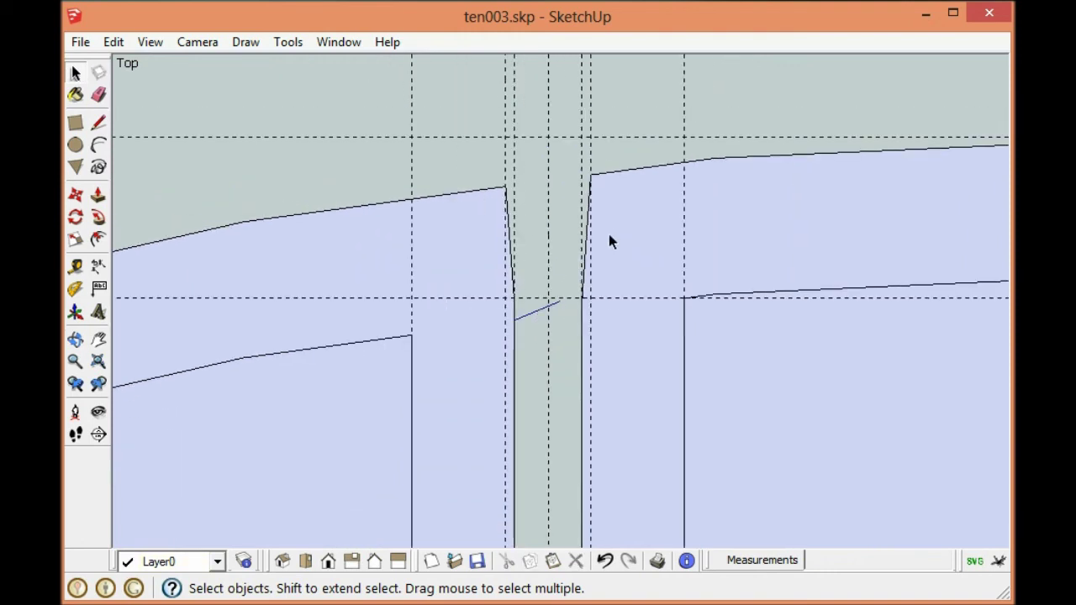
scroll(470, 226, down, 5)
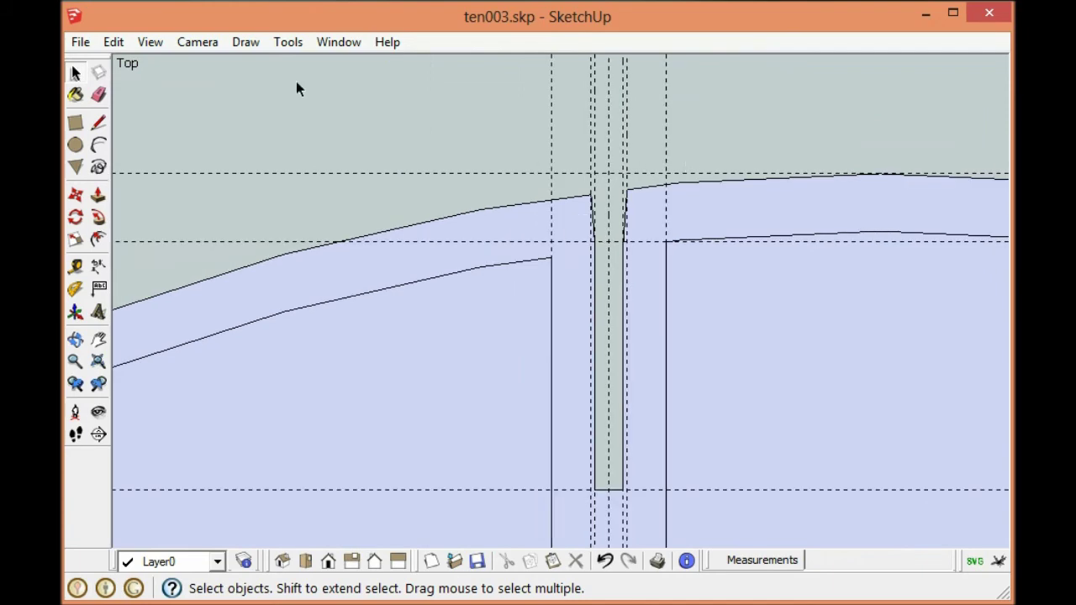
scroll(999, 335, down, 5)
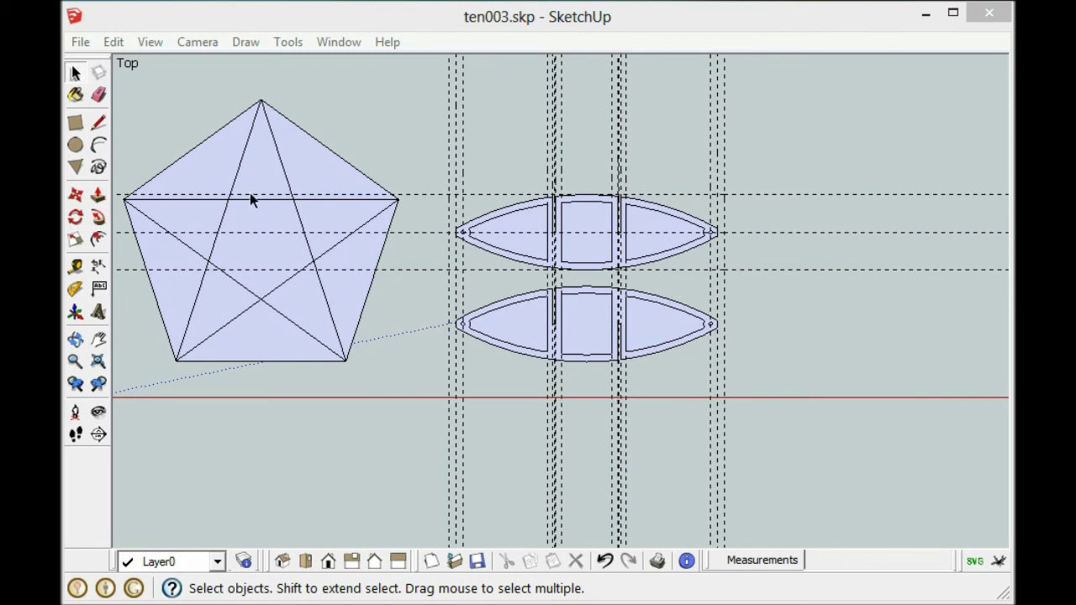
Copy the star's inner pentagon with its edges and paste it below the big pentagon.
triple_click(262, 172)
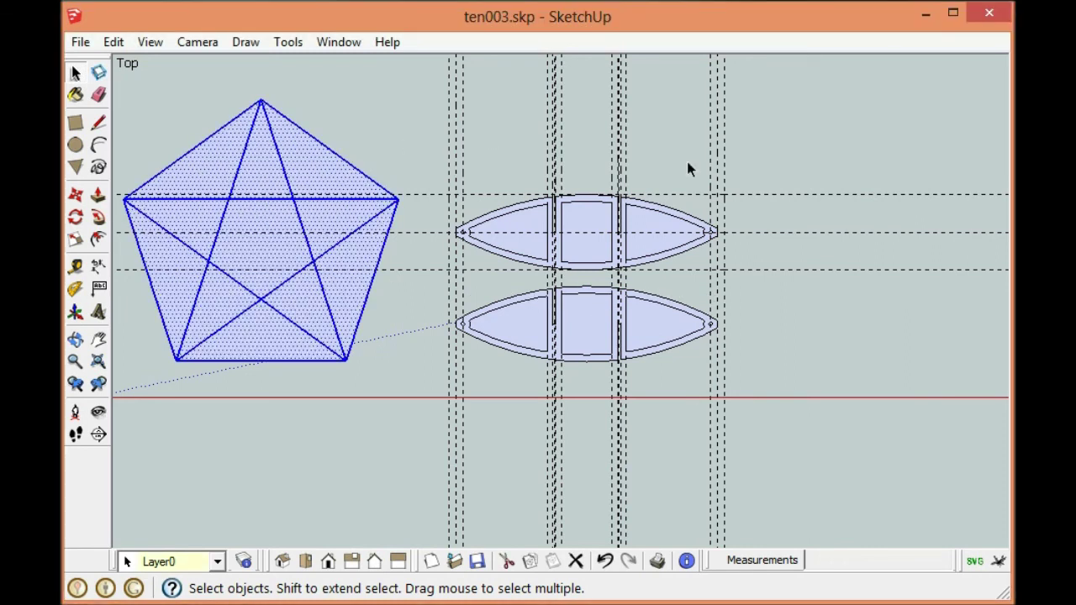
scroll(783, 240, down, 2)
scroll(158, 231, up, 3)
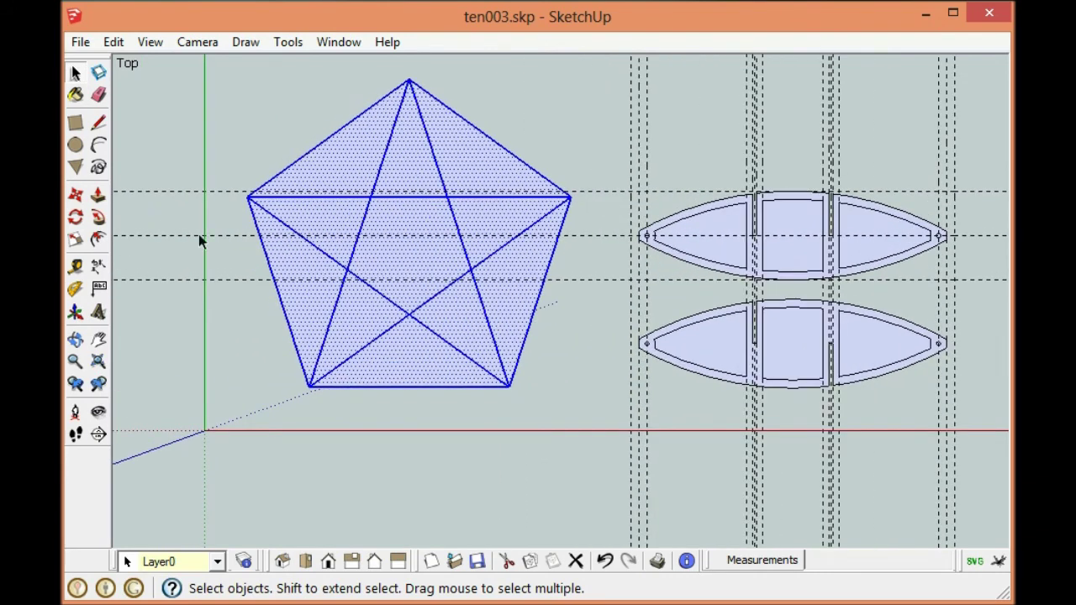
click(405, 278)
double_click(406, 263)
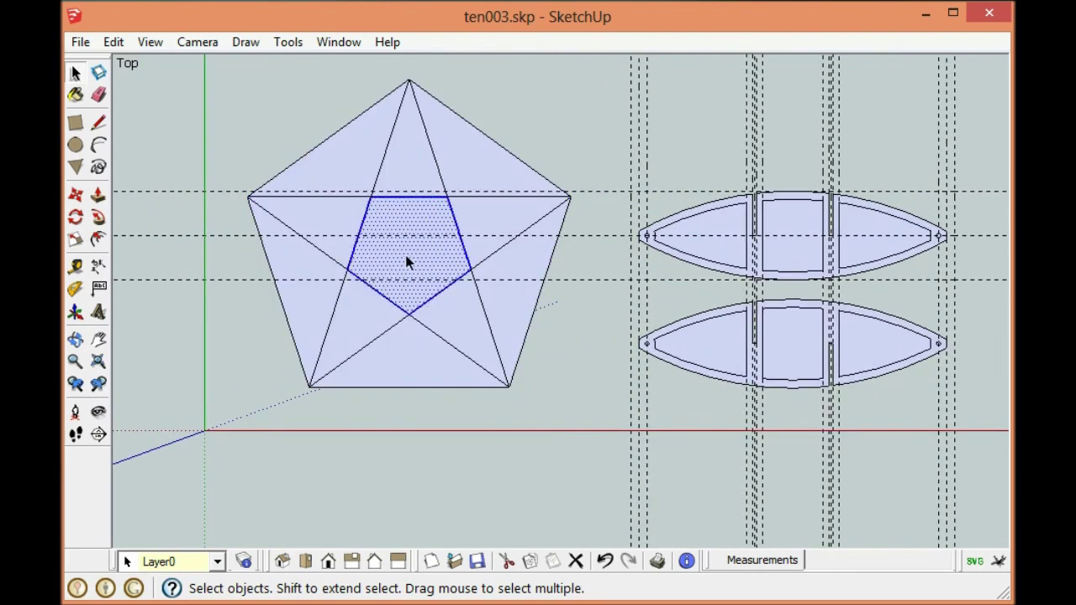
key(Escape)
double_click(404, 268)
scroll(417, 235, down, 2)
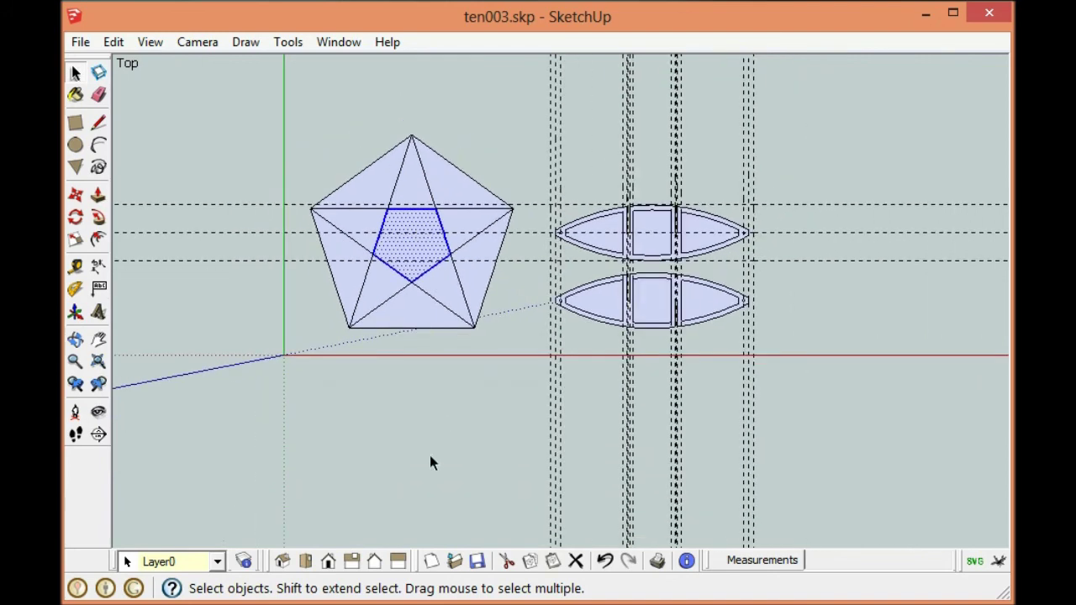
key(ctrl+c)
key(ctrl+v)
click(380, 446)
key(m)
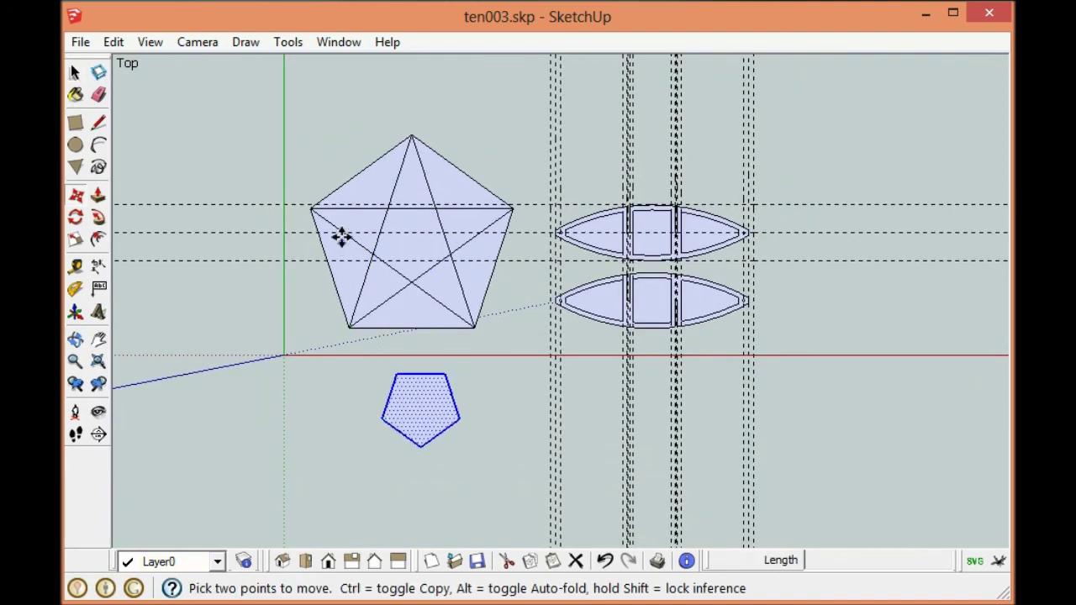
Copy one corner triangle and place it left of the pentagon copy.
key(space)
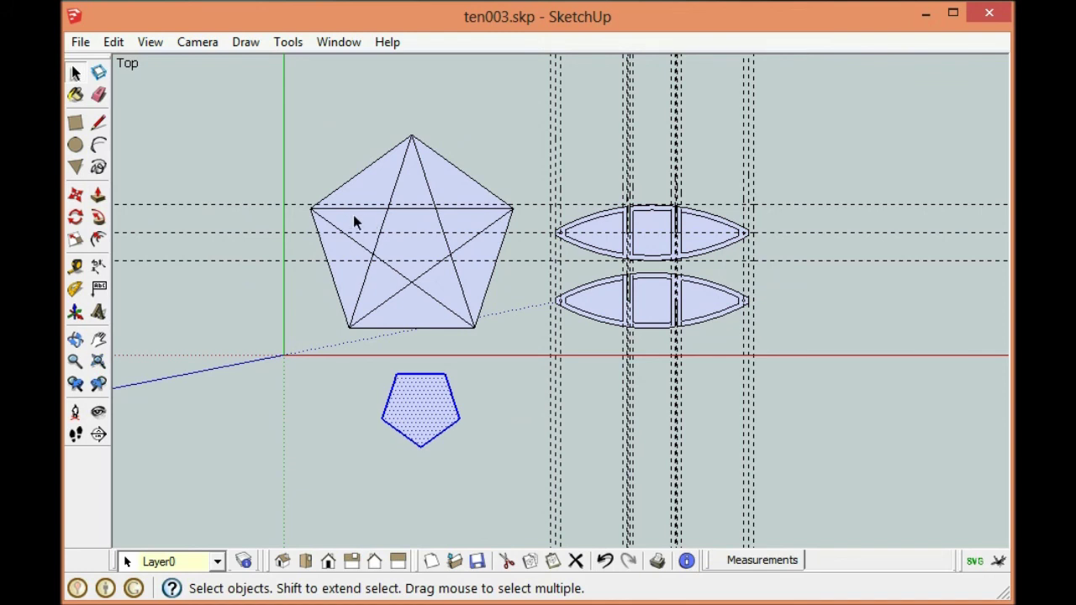
click(354, 218)
key(ctrl+c)
key(ctrl+v)
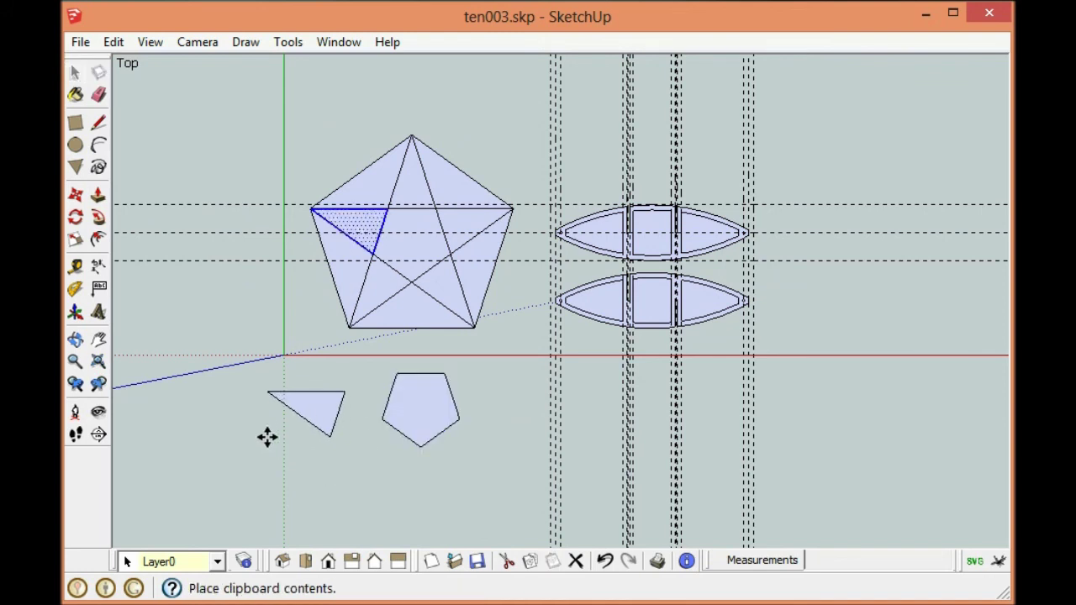
click(266, 438)
key(m)
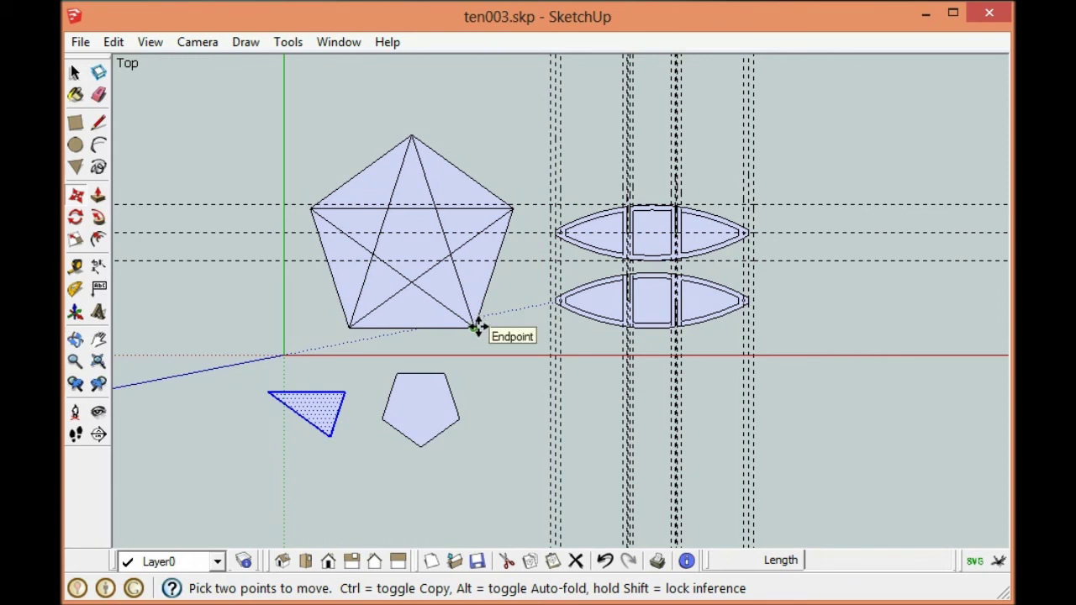
click(74, 73)
Paste a copy of the whole lower lens rib below the templates.
click(650, 294)
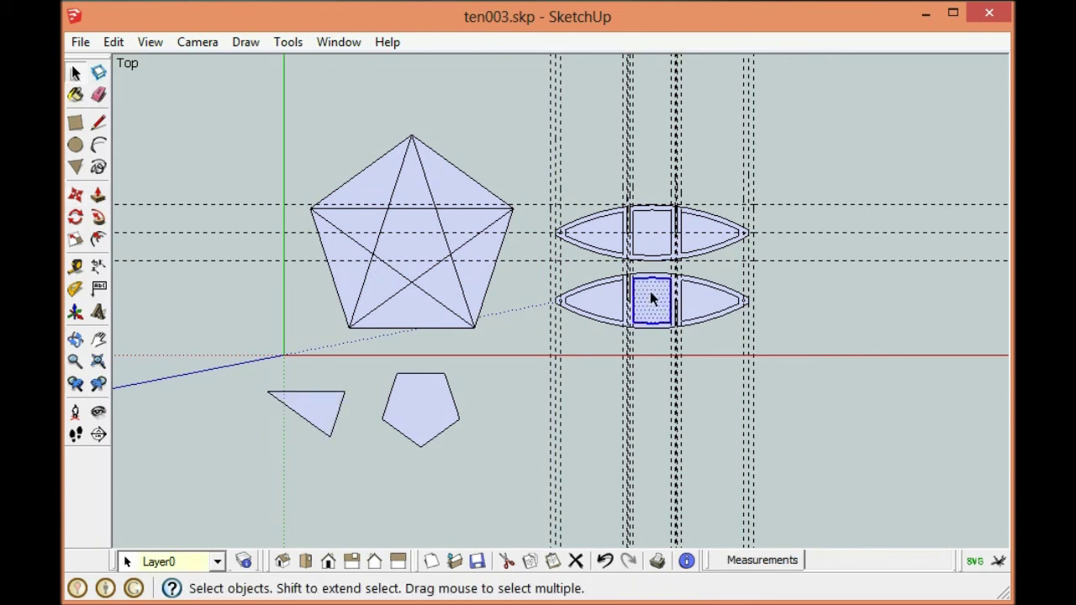
triple_click(649, 291)
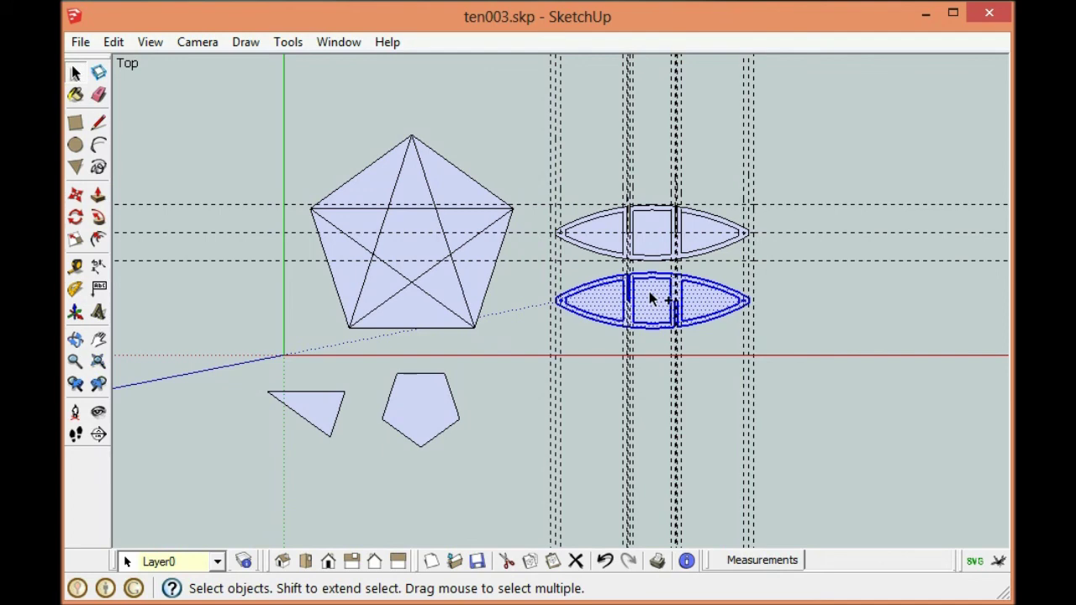
key(ctrl+c)
key(ctrl+v)
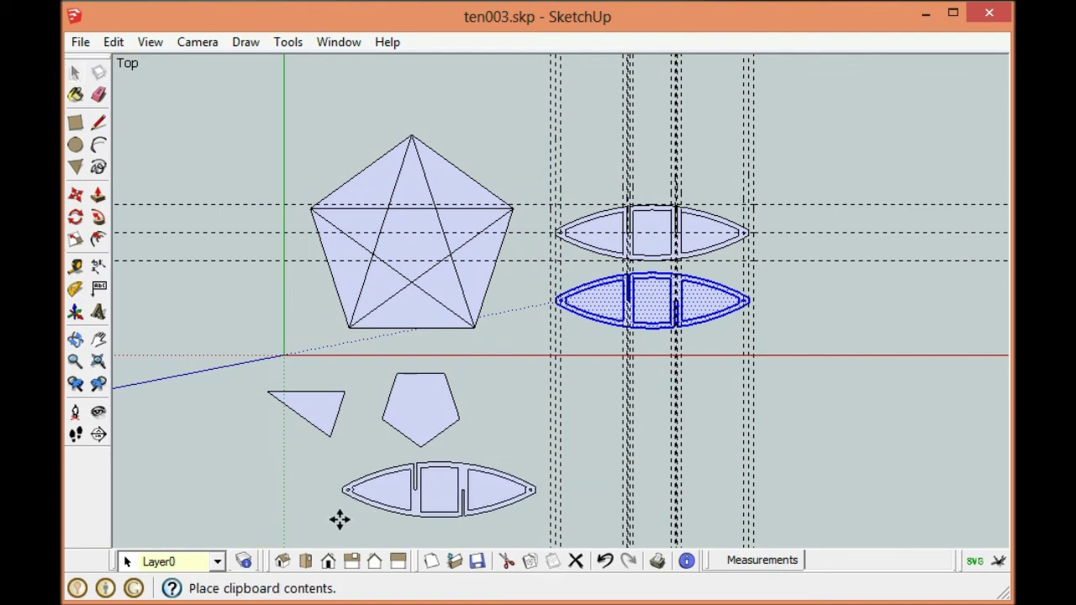
click(321, 520)
Close off the left slot with a line and erase the centre panel from the copy.
click(99, 124)
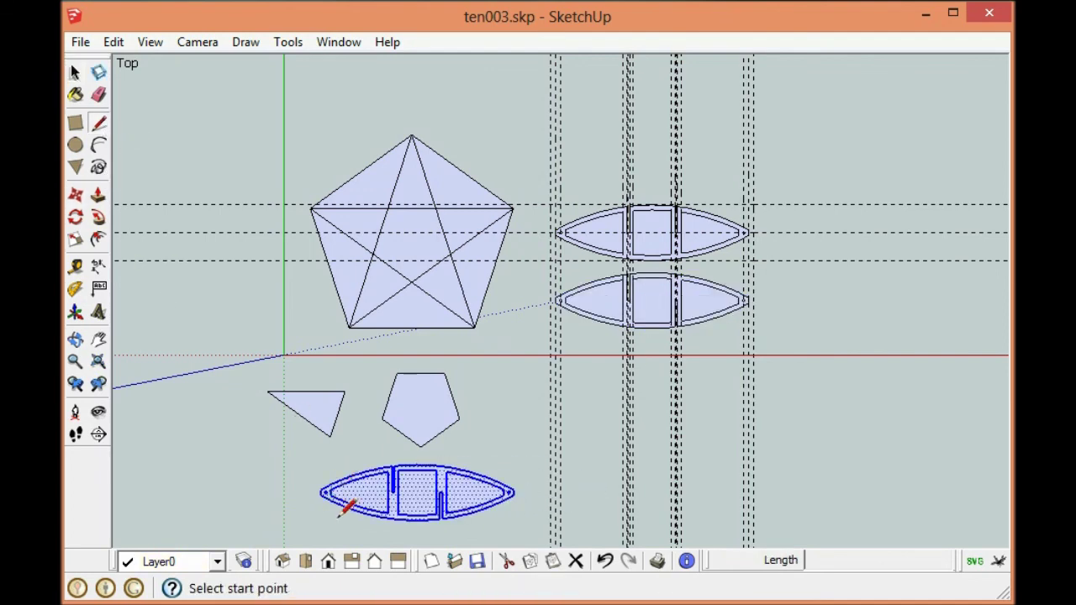
scroll(353, 496, down, 2)
scroll(390, 458, up, 6)
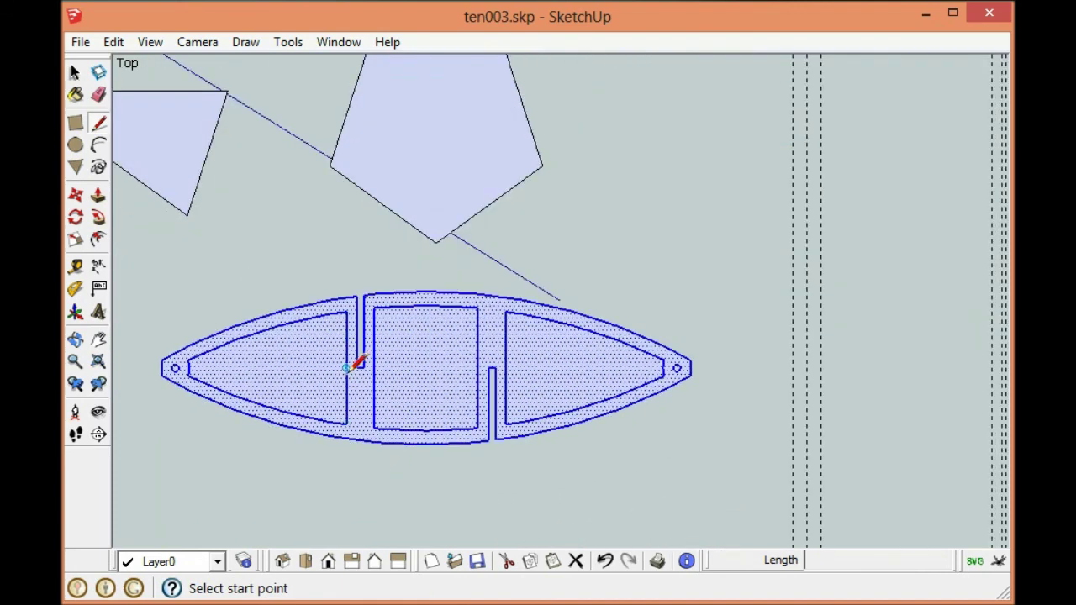
click(356, 367)
click(356, 438)
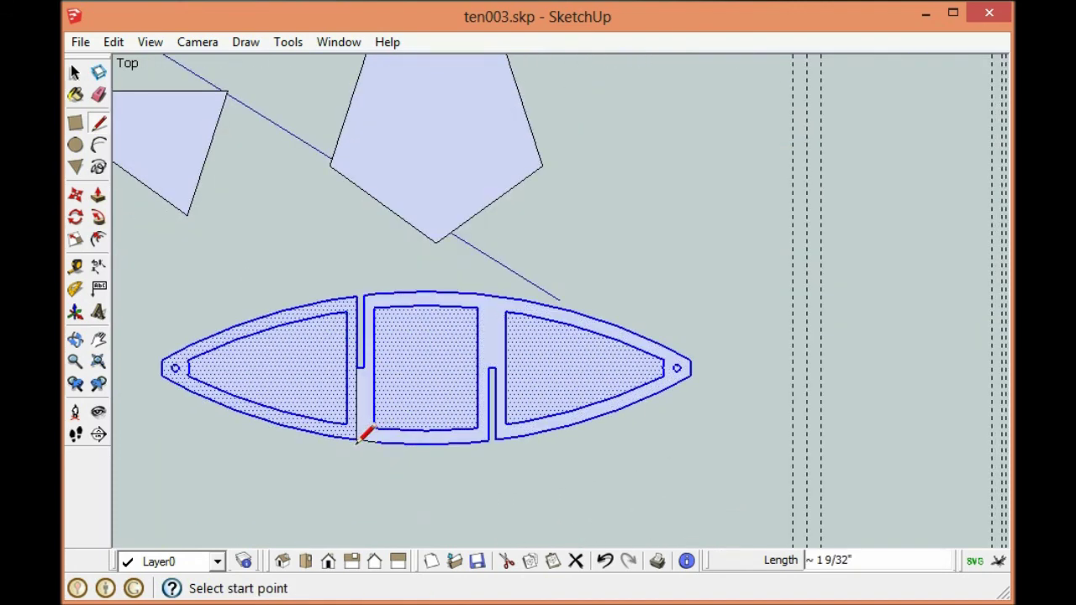
click(101, 97)
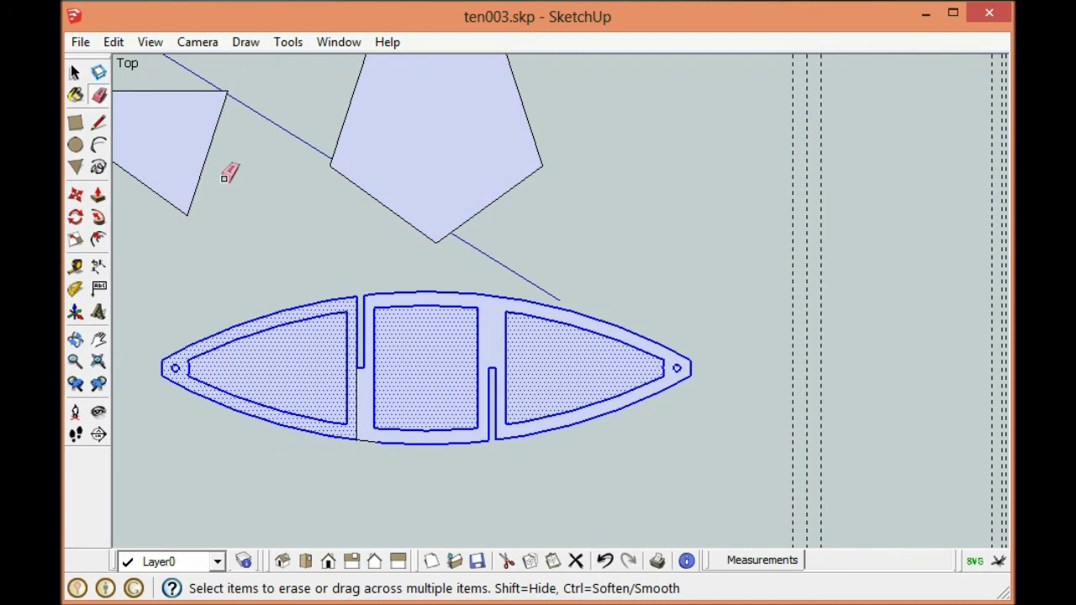
mouse_move(362, 269)
mouse_down()
mouse_move(376, 318)
mouse_move(371, 398)
mouse_move(363, 351)
mouse_move(370, 363)
mouse_up()
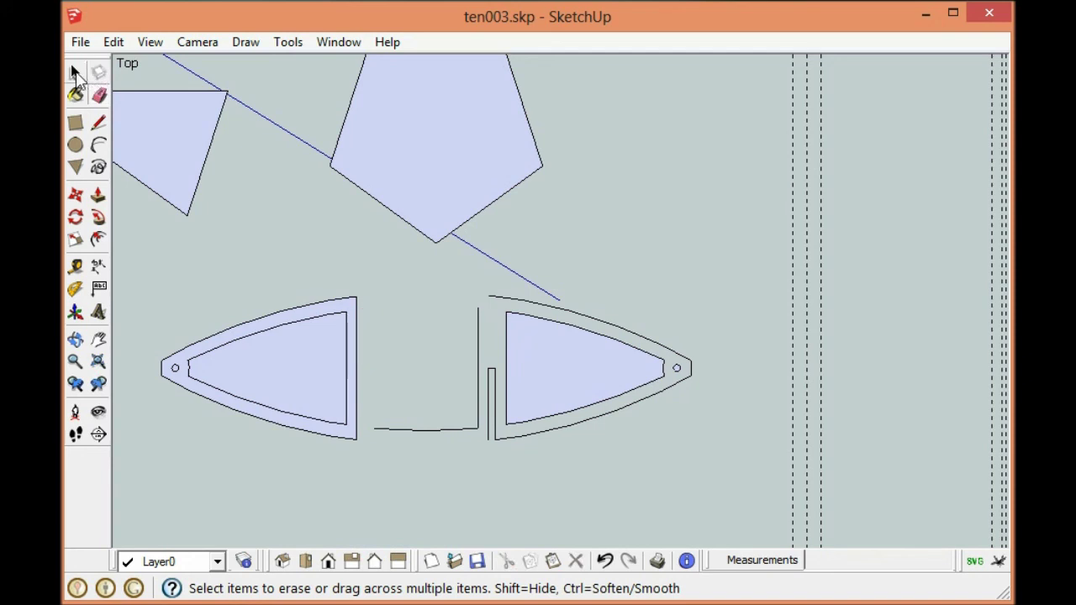
Delete the right panel, stray line and inner cutout, then copy the solid half-lens face.
click(74, 73)
drag(377, 269, 698, 487)
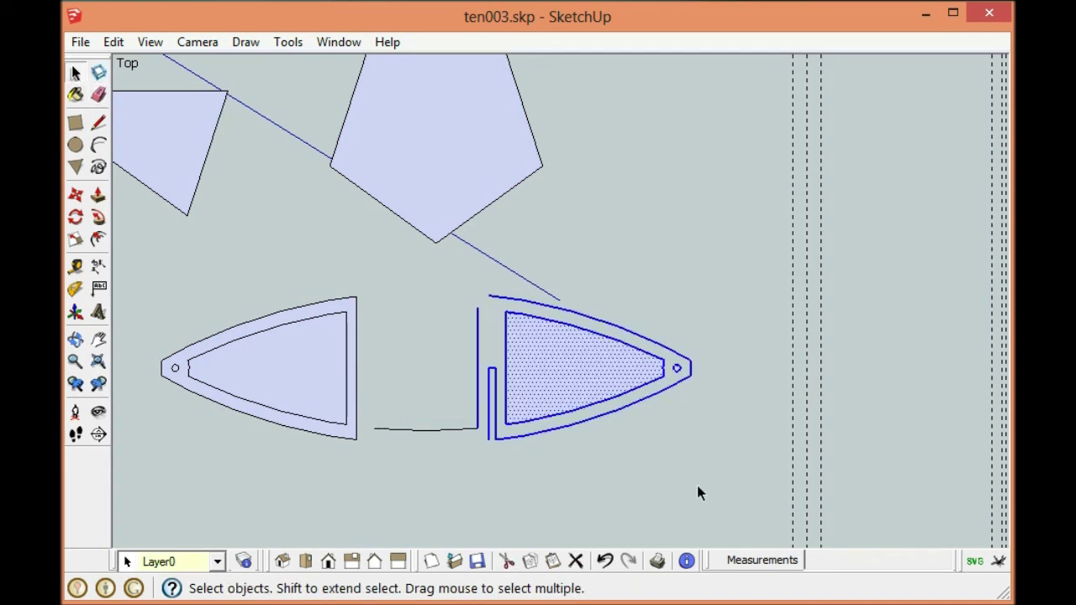
key(Delete)
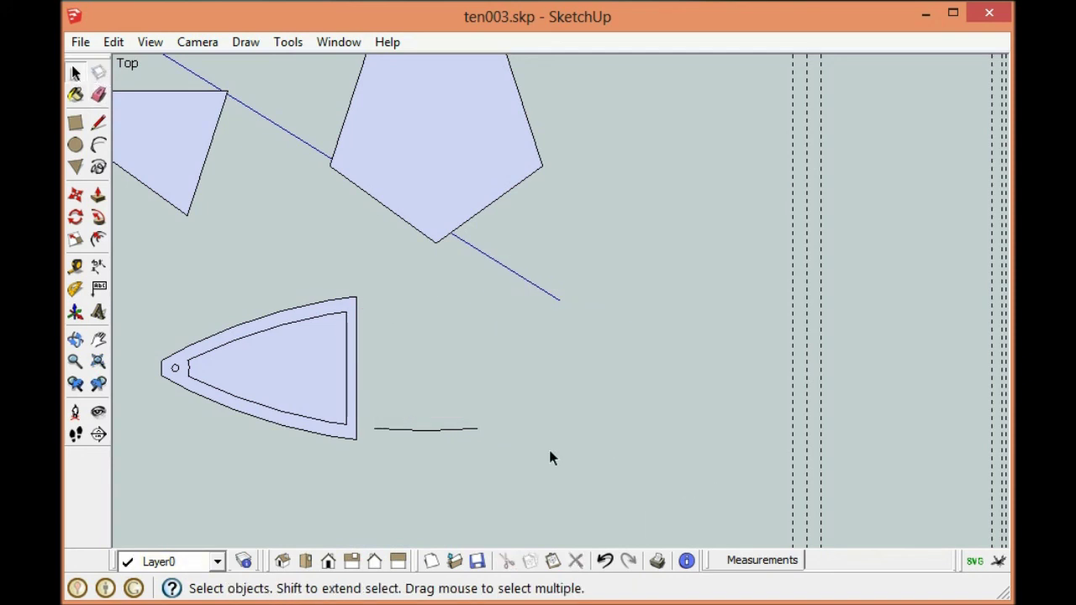
click(473, 432)
key(Delete)
double_click(323, 388)
key(Delete)
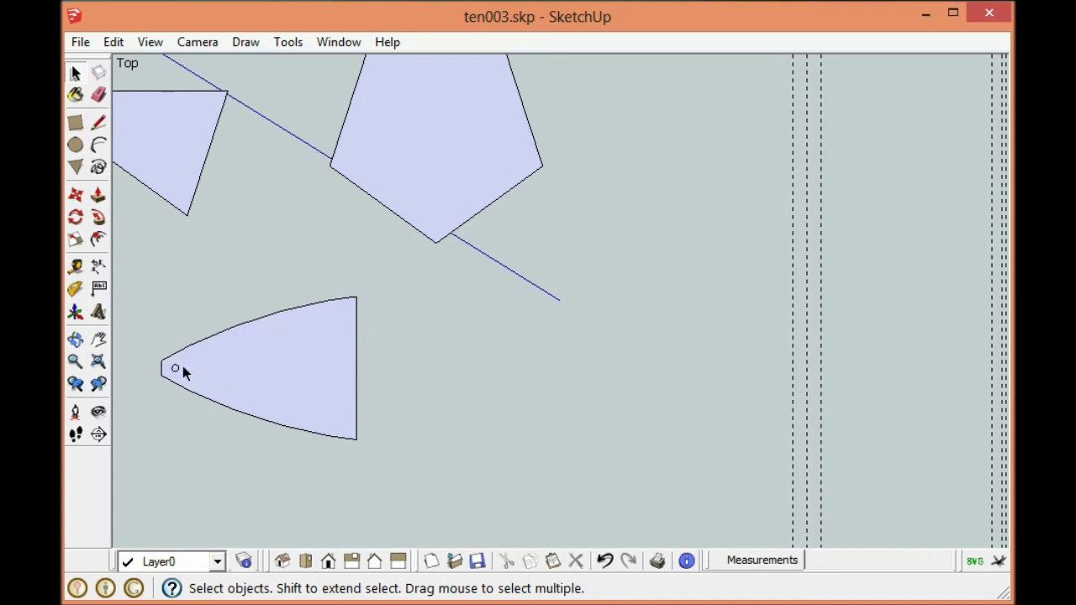
double_click(282, 329)
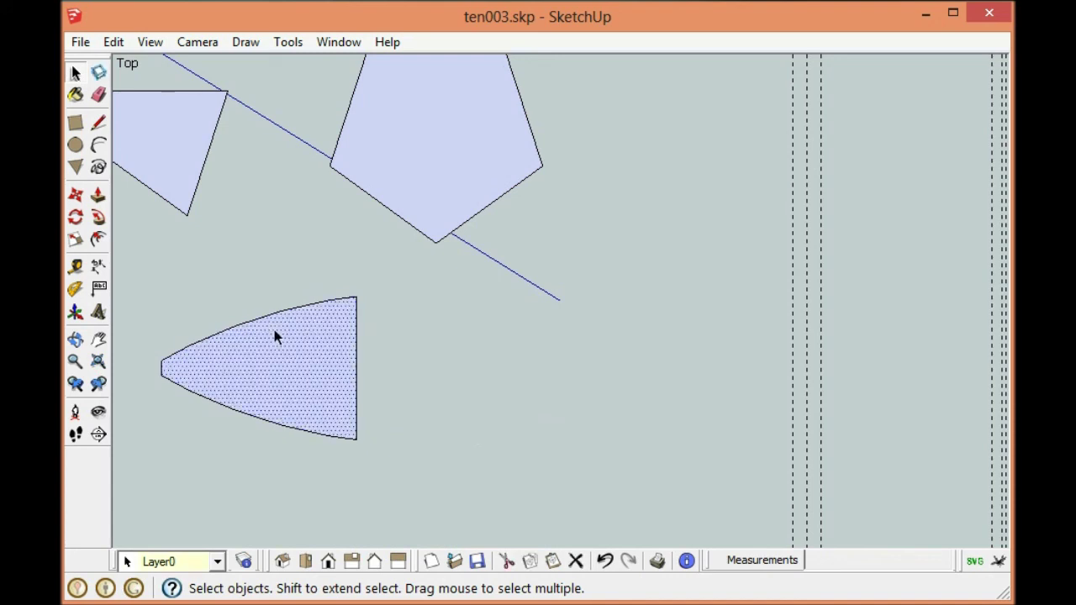
key(ctrl+c)
key(ctrl+v)
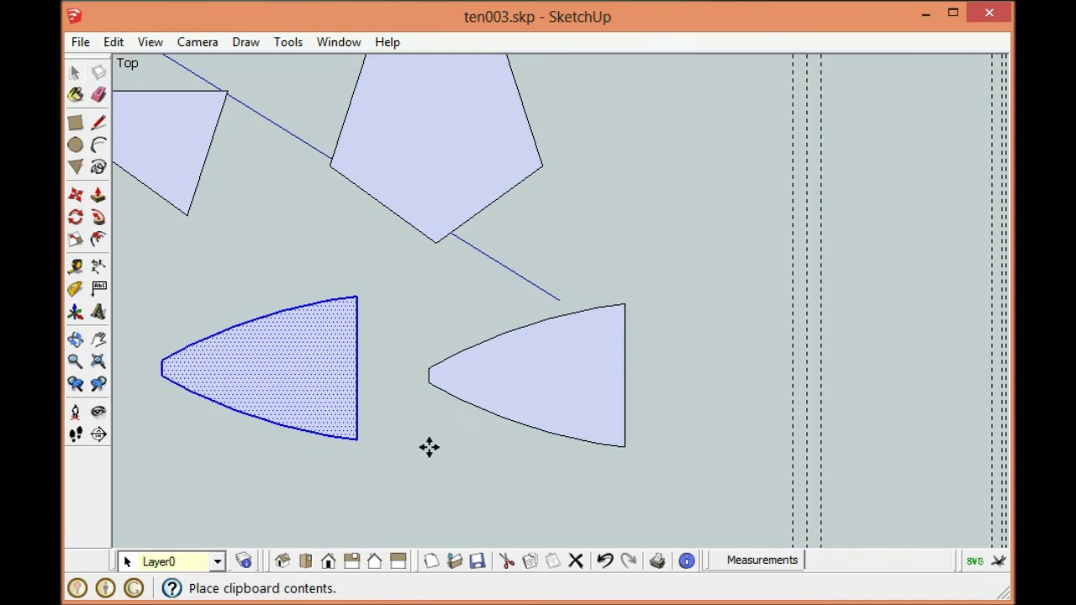
Place the pasted half-lens copy to the right and mirror it with red-axis scale -1.
click(428, 447)
click(80, 251)
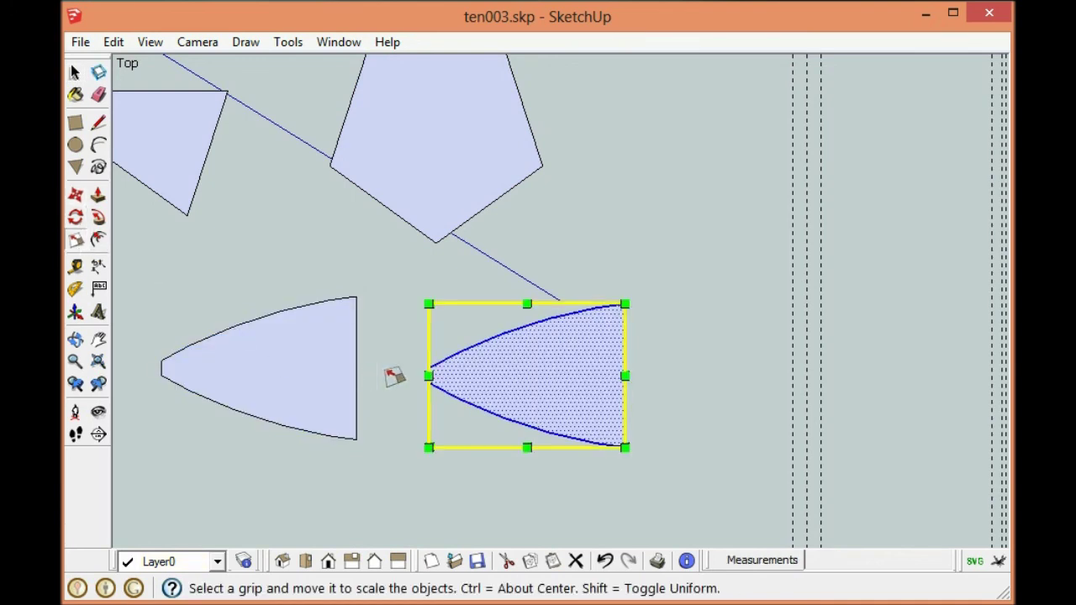
drag(428, 376, 495, 378)
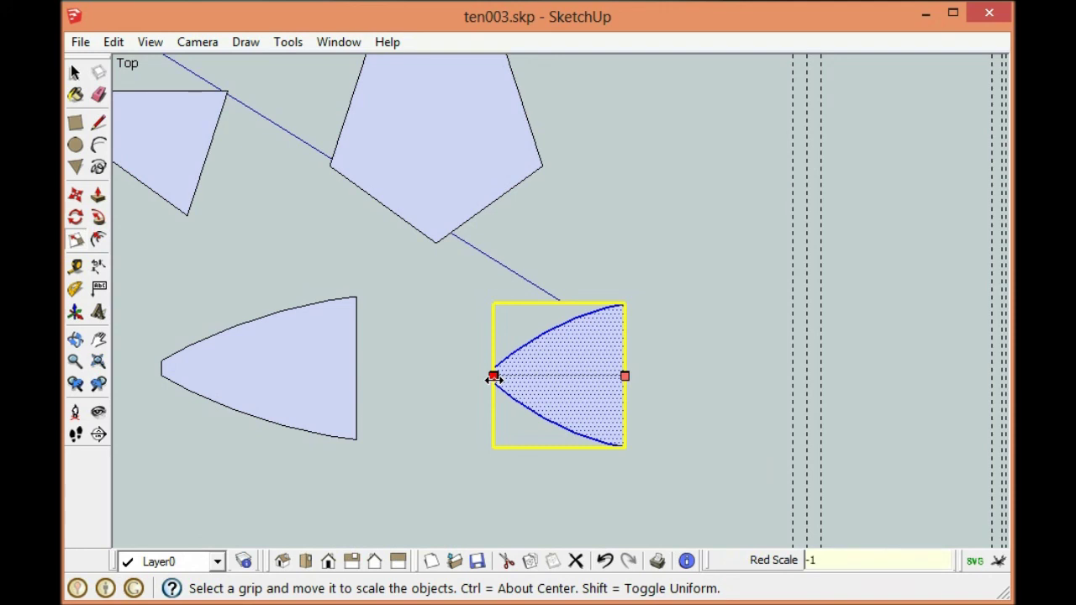
key(Return)
Snap the mirrored copy's corner onto the original half and erase the seam between them.
click(76, 194)
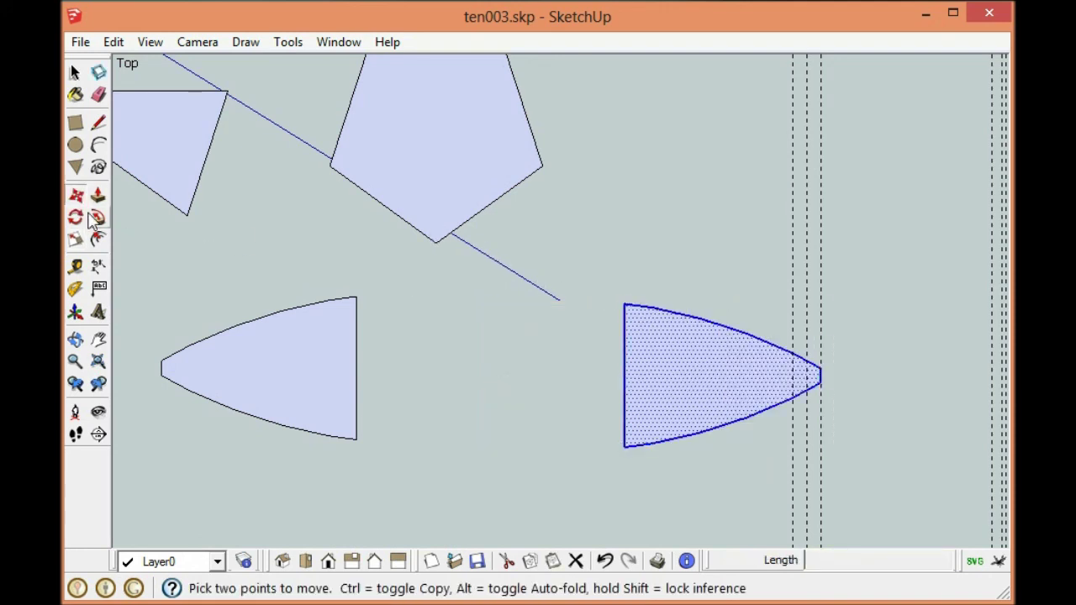
click(618, 305)
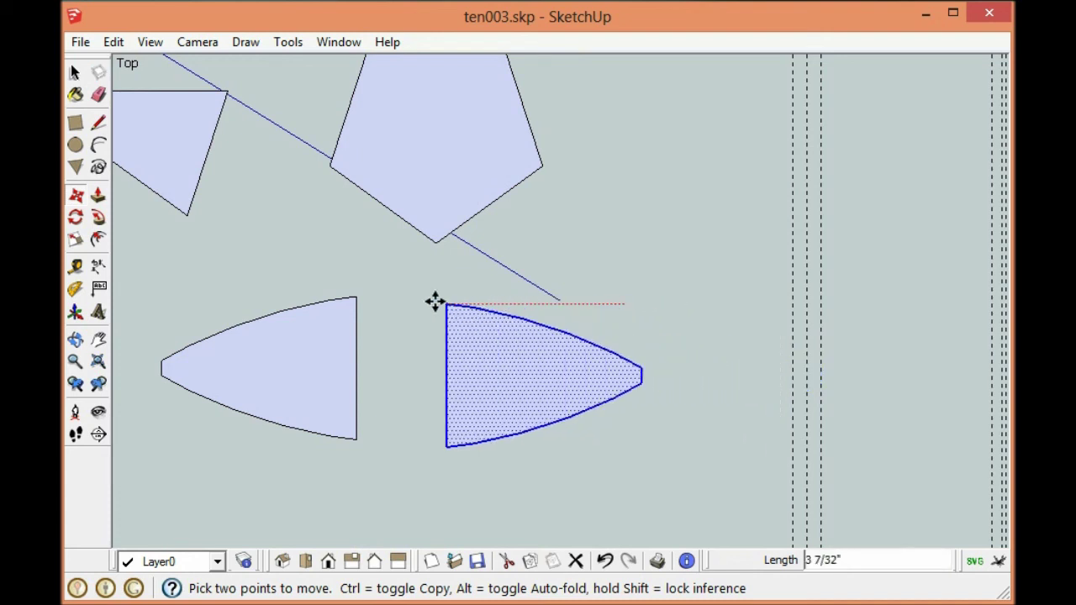
click(356, 297)
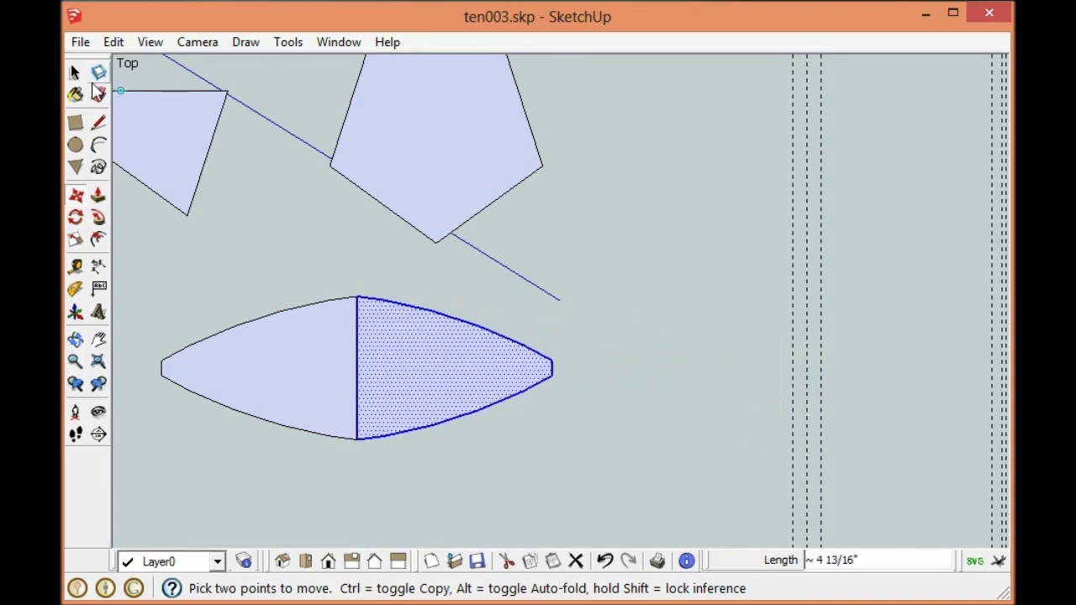
click(98, 93)
click(358, 345)
scroll(749, 358, down, 1)
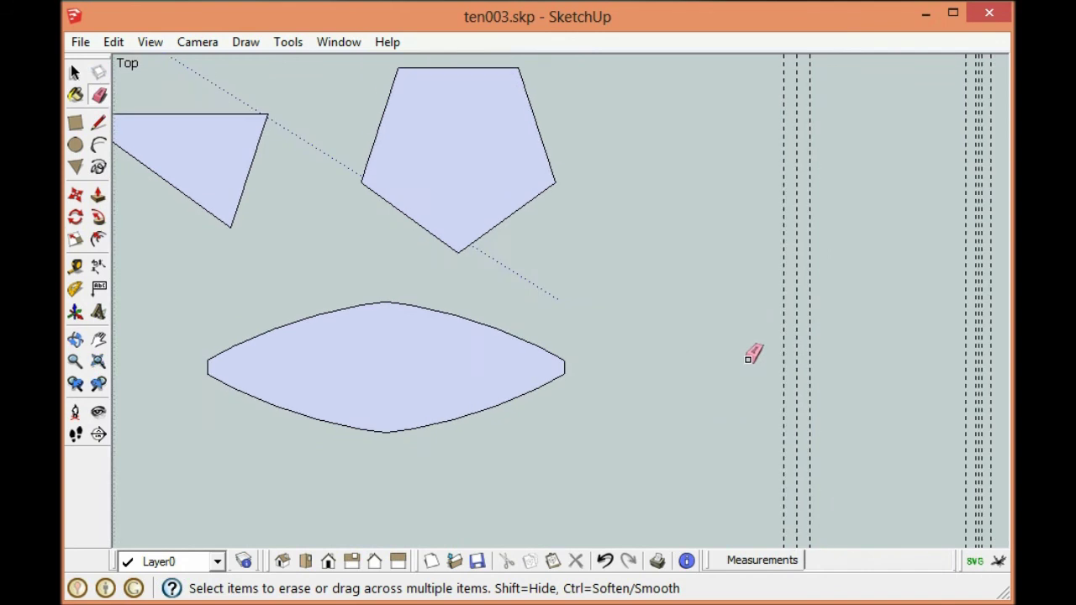
scroll(752, 355, down, 2)
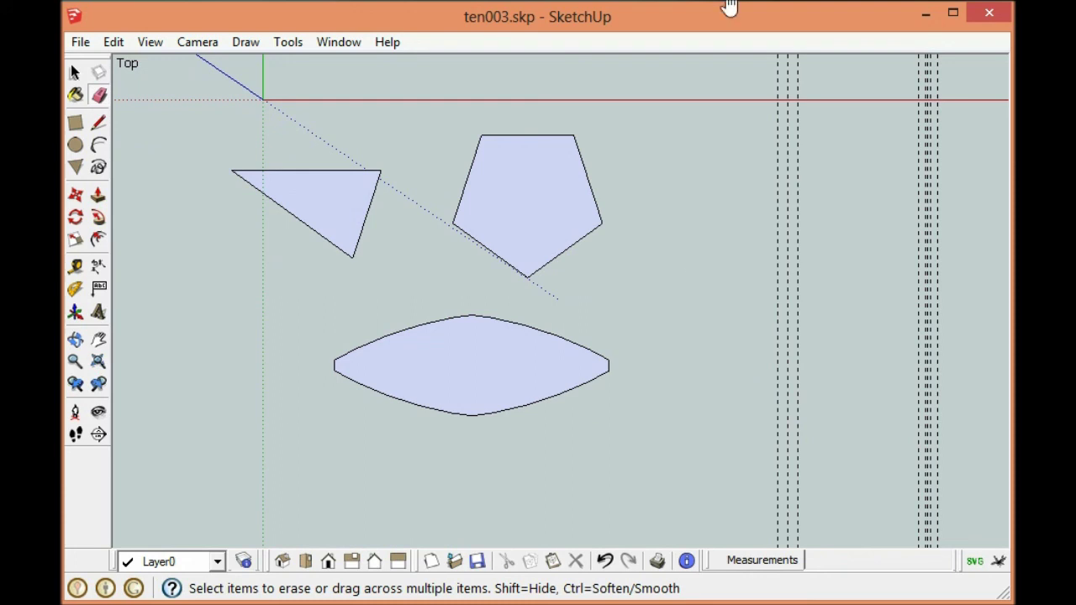
Offset the triangle outline outward, then repeat the same offset around the pentagon and lens.
click(99, 240)
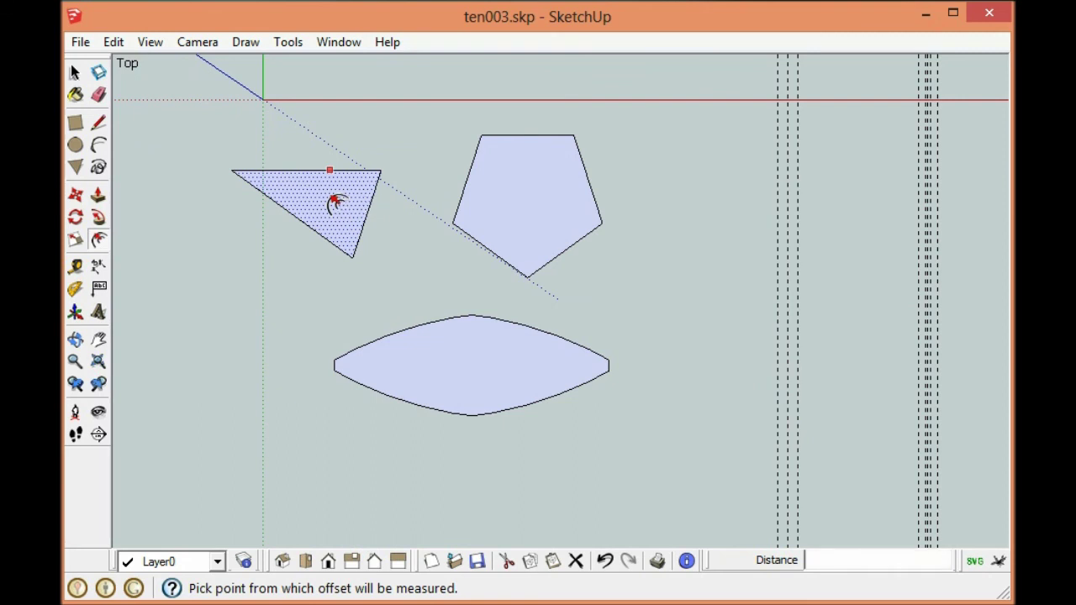
click(333, 203)
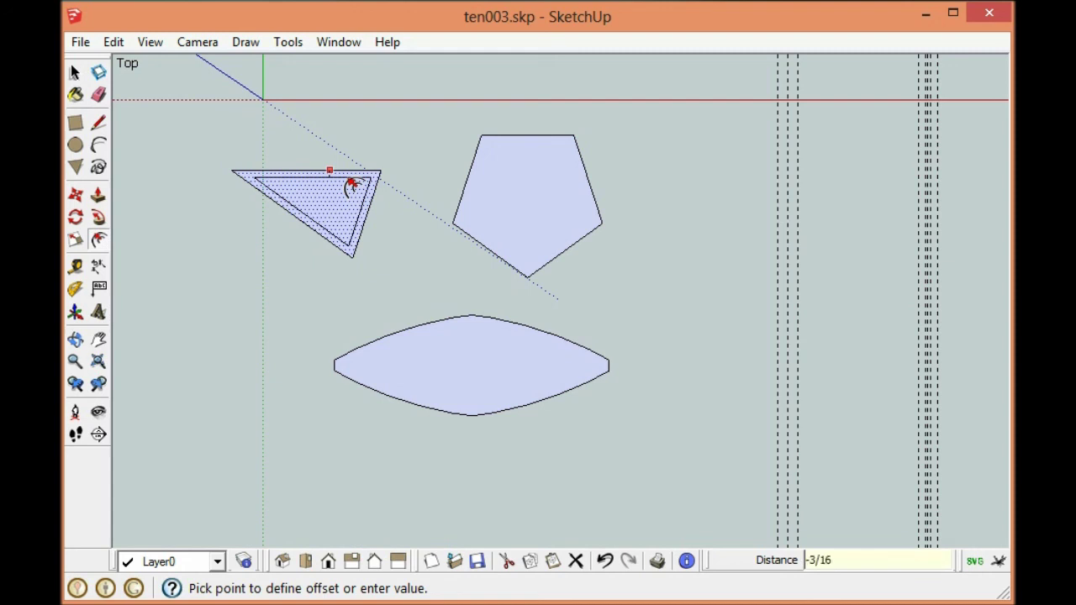
click(352, 185)
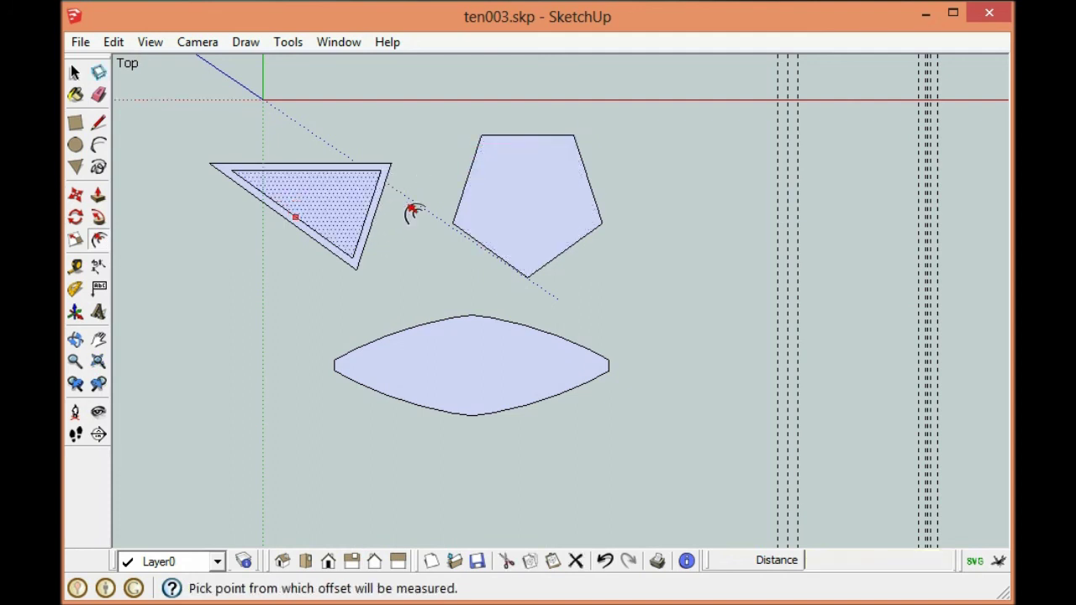
double_click(537, 211)
double_click(456, 370)
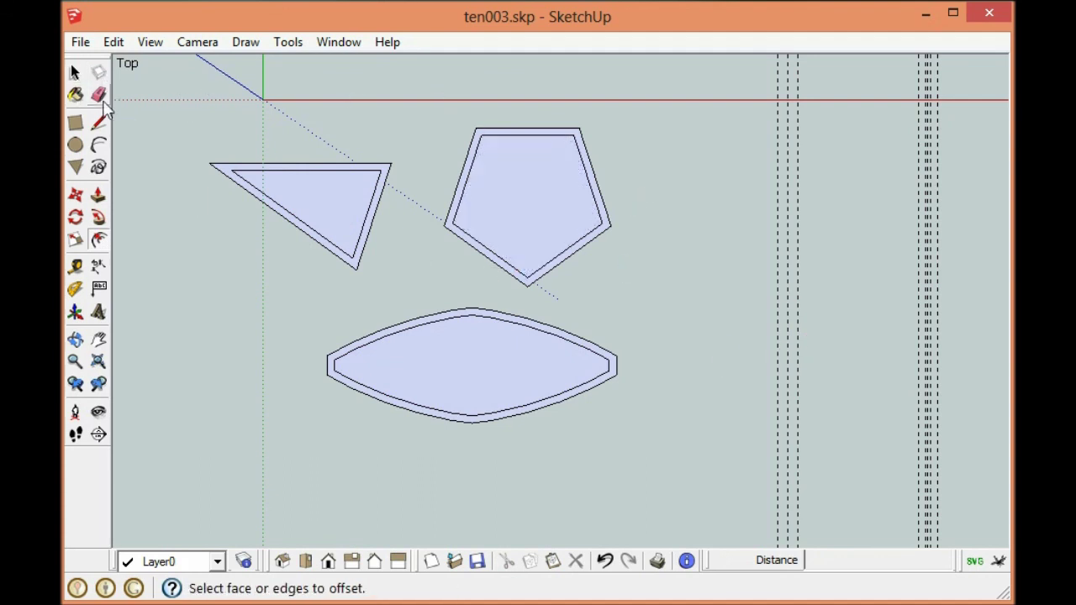
Delete the original inner faces of the triangle, pentagon and lens.
click(74, 72)
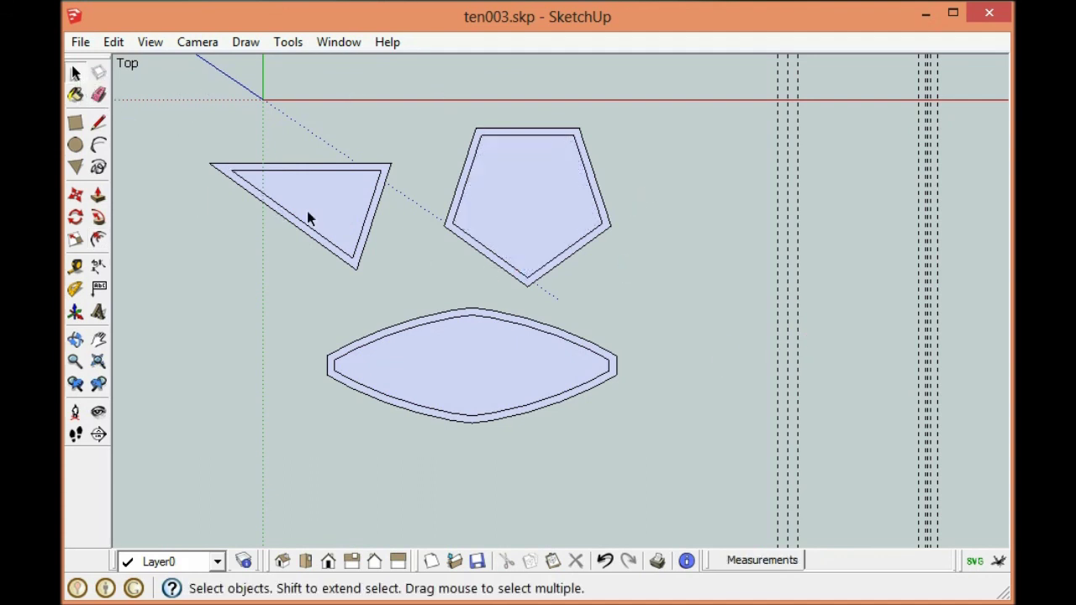
click(337, 195)
key(Delete)
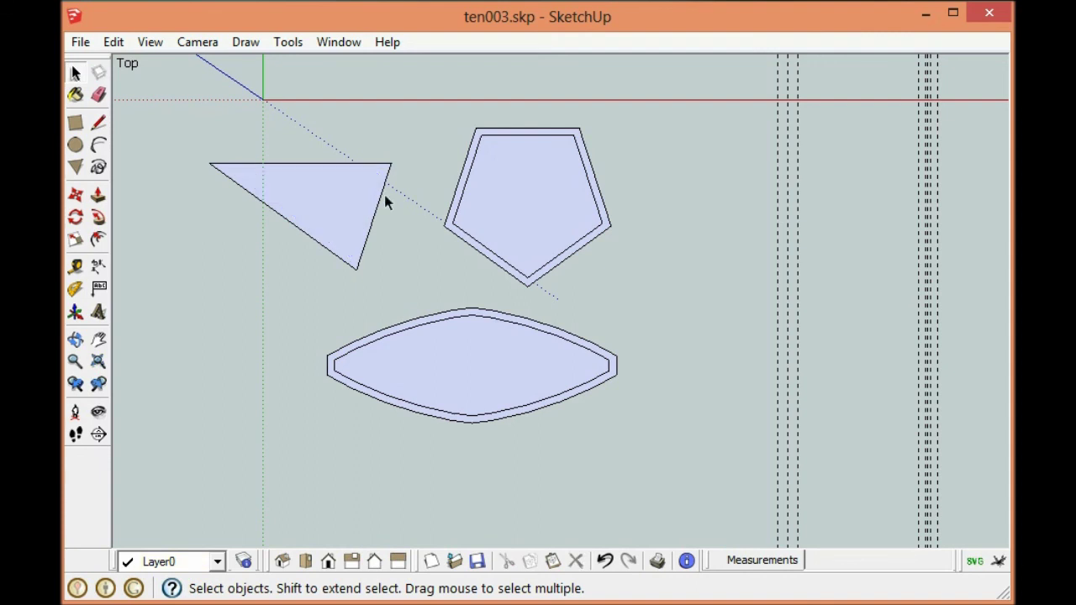
click(522, 190)
key(Delete)
click(450, 384)
key(Delete)
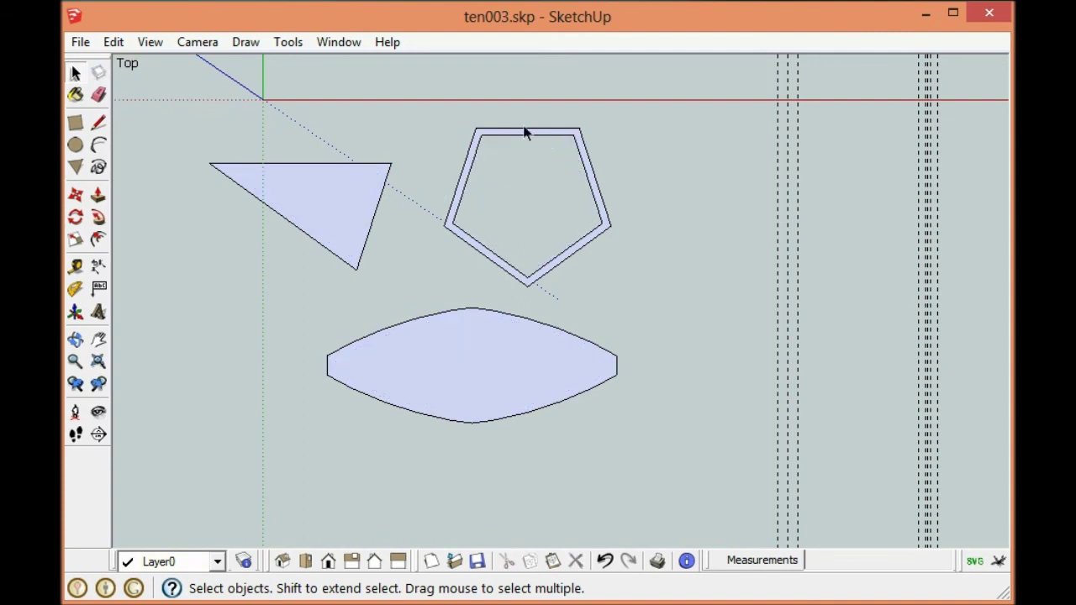
Undo the pentagon and lens deletions, then delete their inner faces together with their edges.
key(ctrl+z)
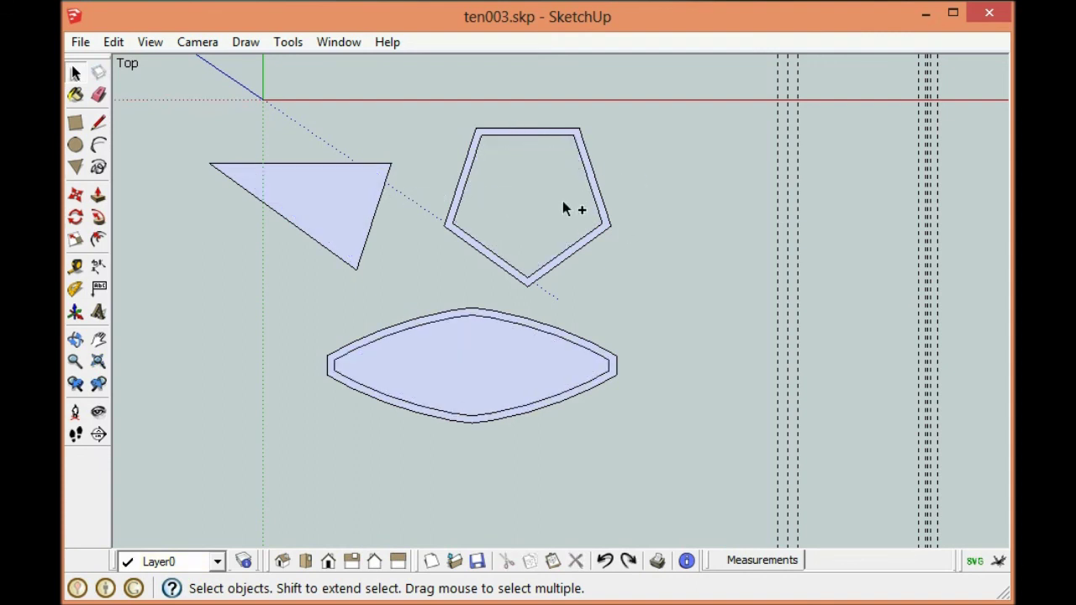
key(ctrl+z)
click(537, 208)
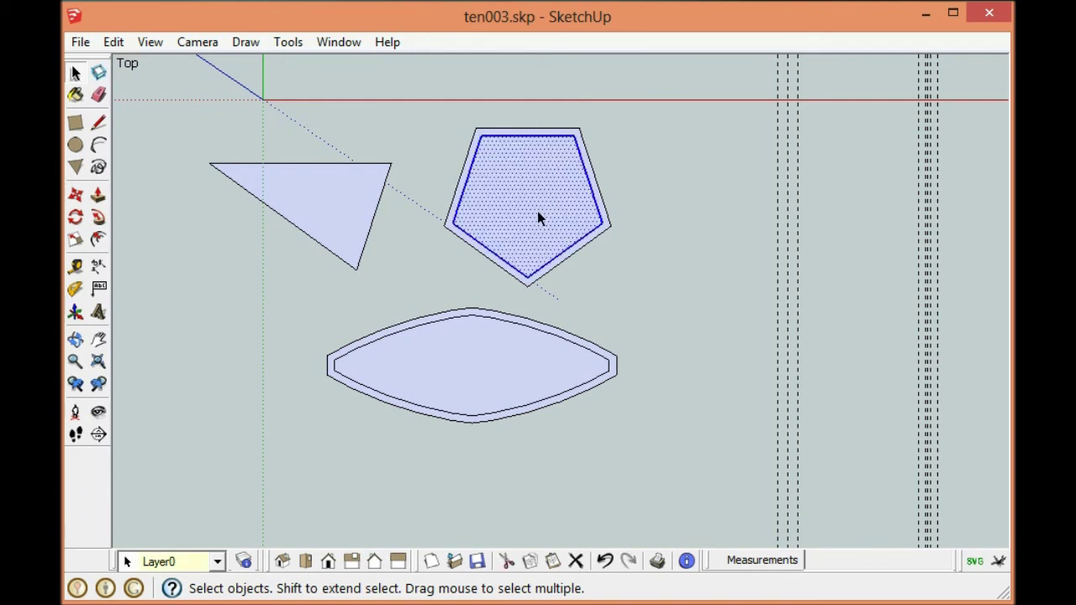
key(Delete)
click(501, 376)
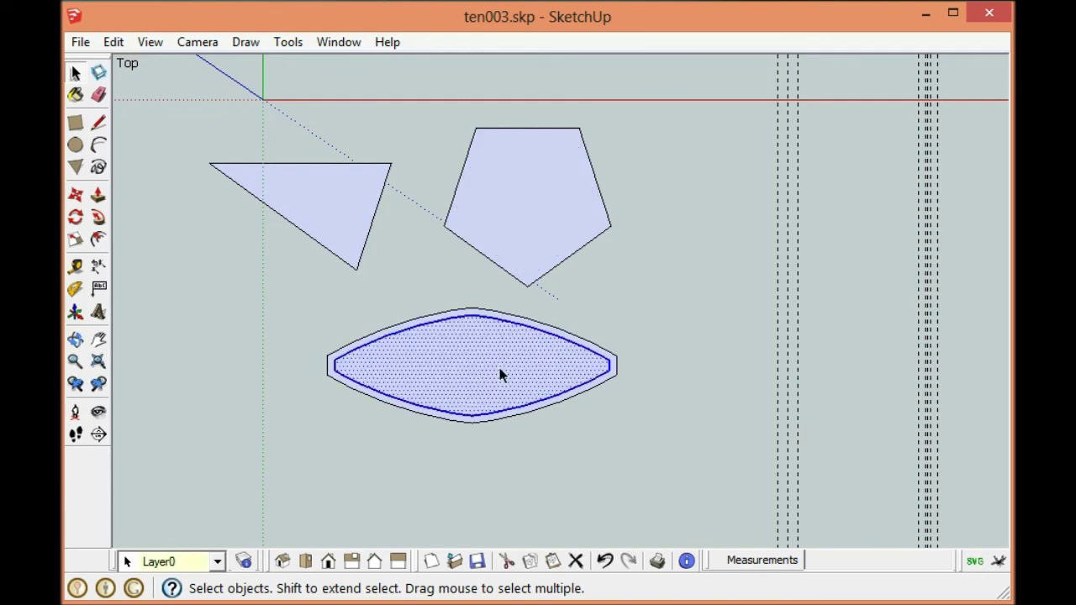
key(Delete)
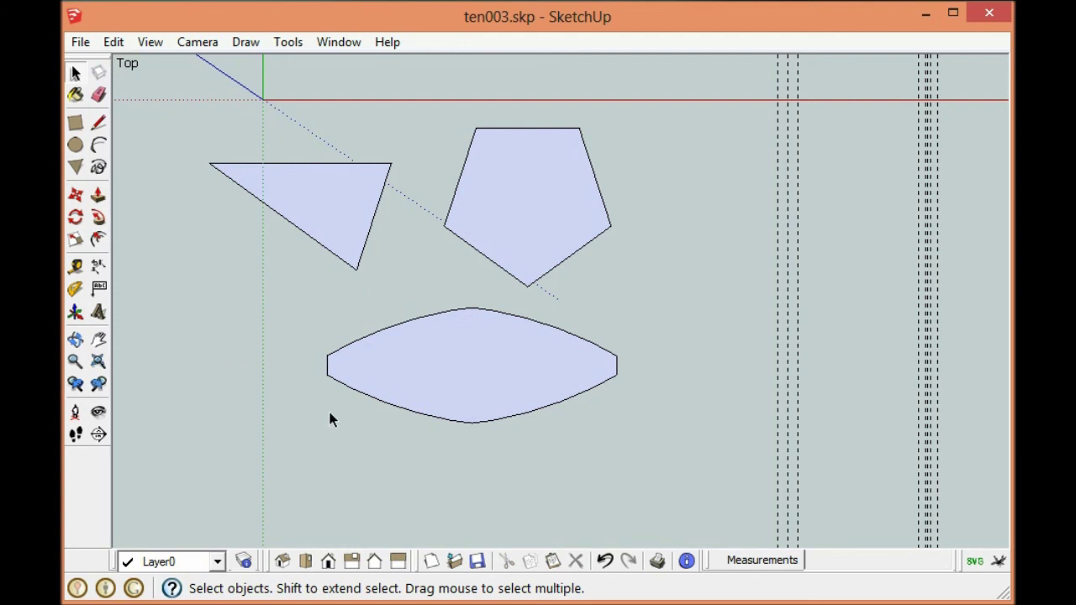